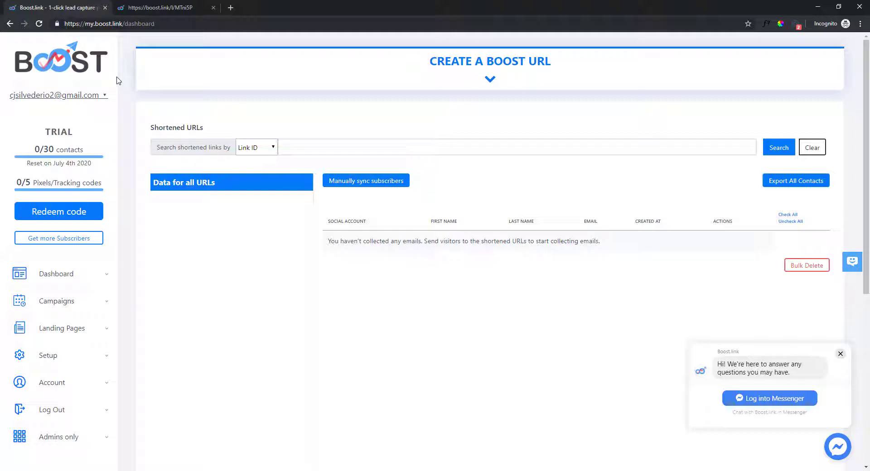
Start a landing page named Homepage and open its page builder
left_click(68, 329)
left_click(805, 123)
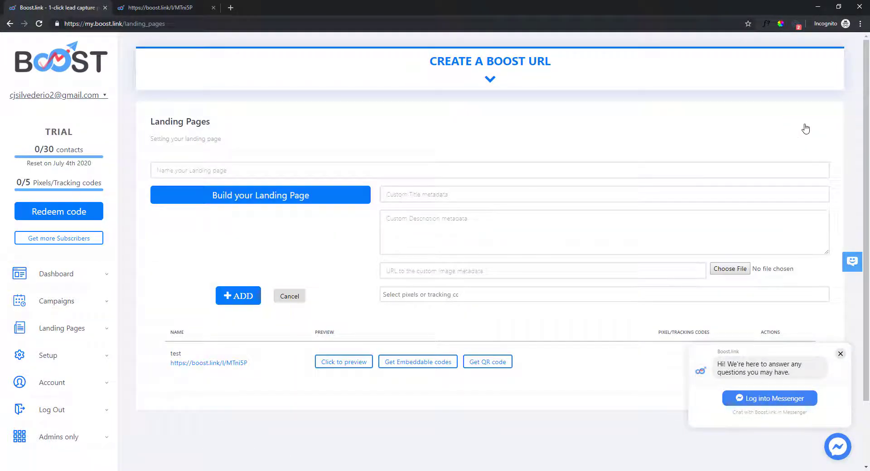
left_click(339, 171)
type("Homepage")
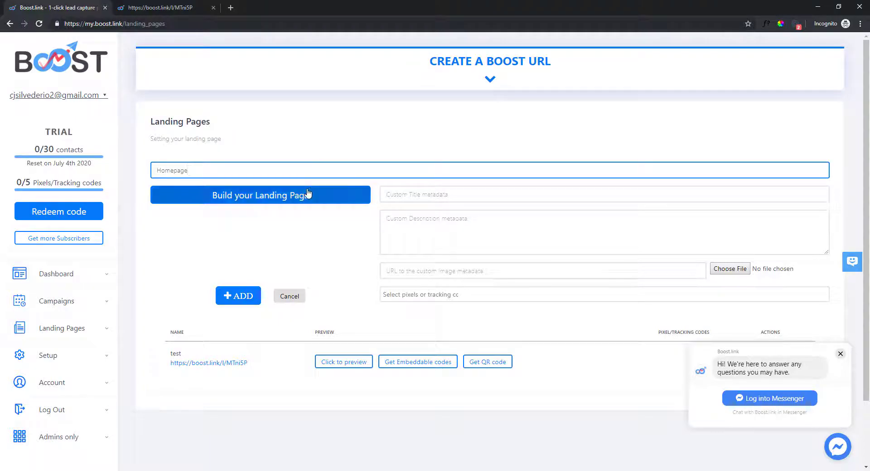
left_click(287, 198)
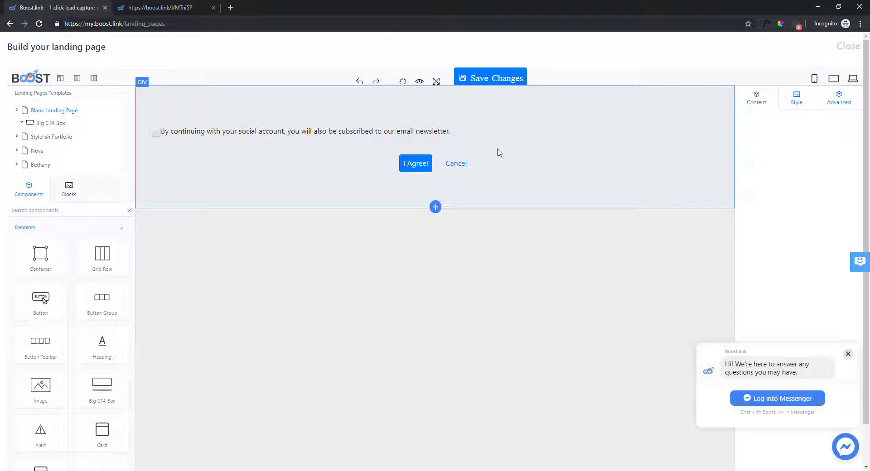
Replace the default newsletter consent box with a new container at the start of the blank page
left_click(560, 108)
left_click(728, 81)
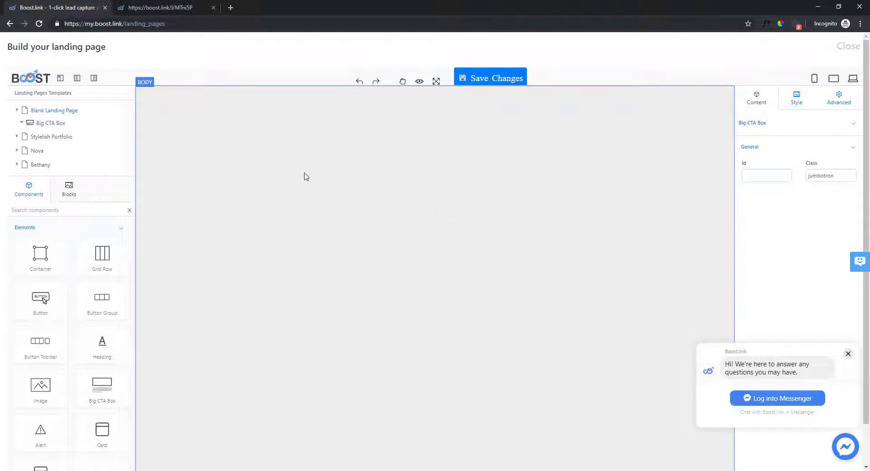
left_click(261, 143)
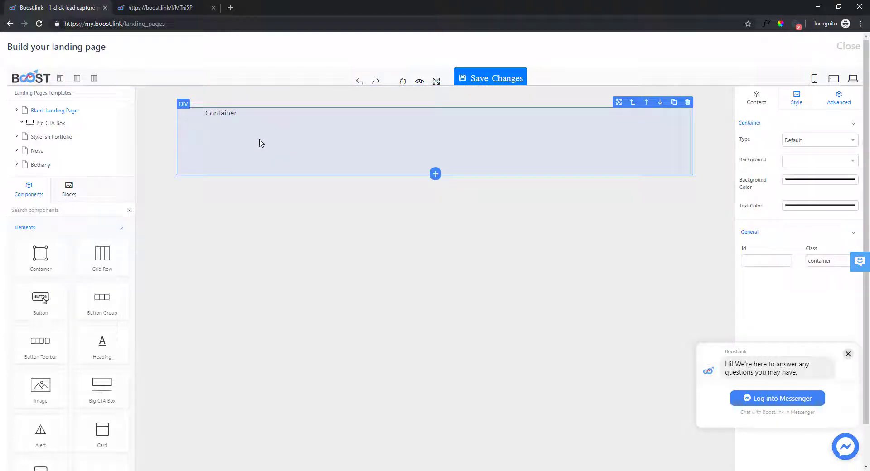
Set the container's type to Fluid, delete its placeholder text and select the empty container
left_click(816, 145)
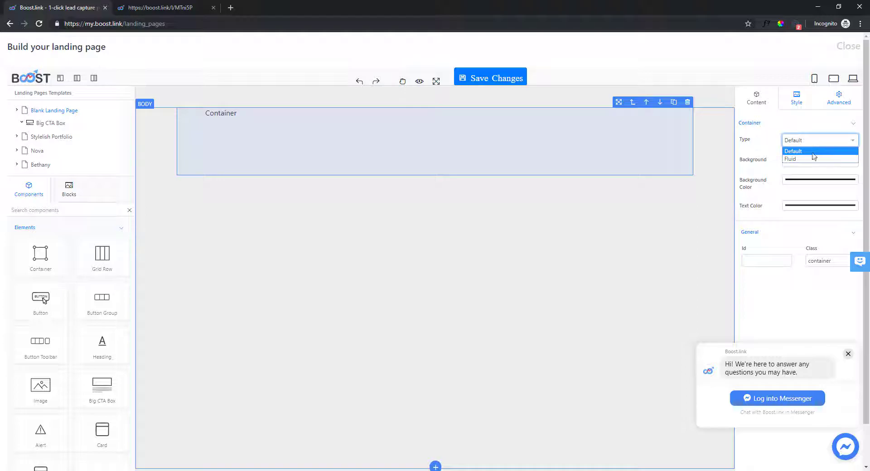
left_click(810, 157)
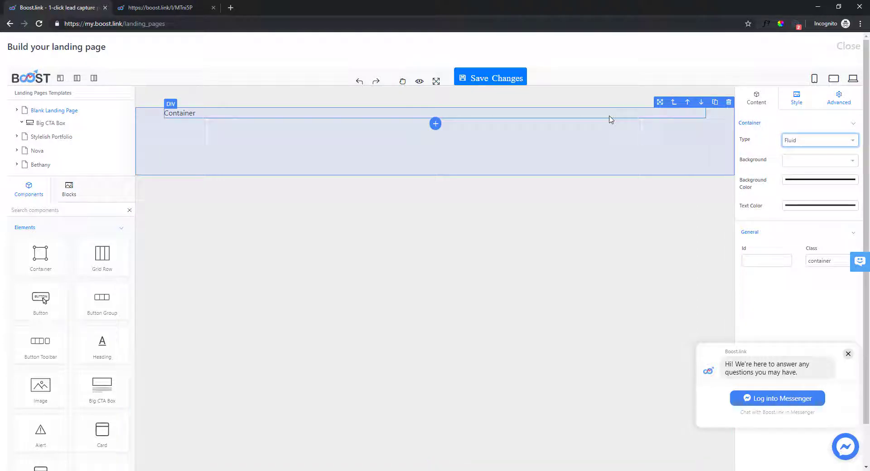
left_click(698, 103)
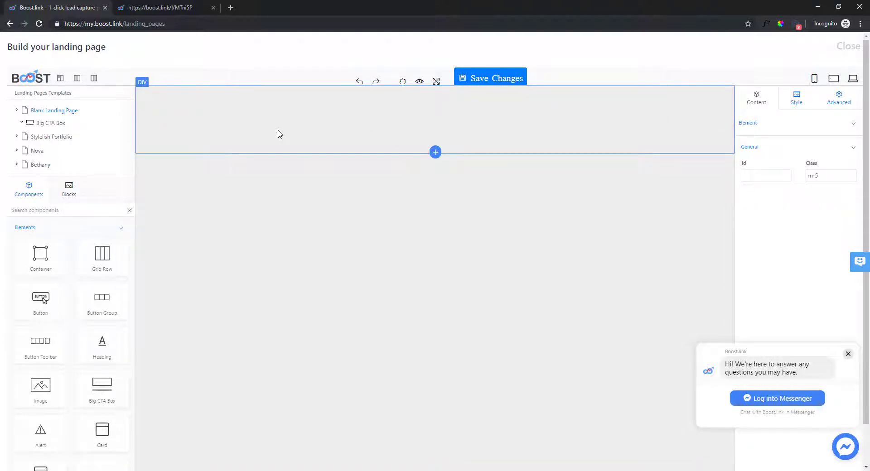
key("ctrl+z")
left_click_drag(167, 232, 432, 111)
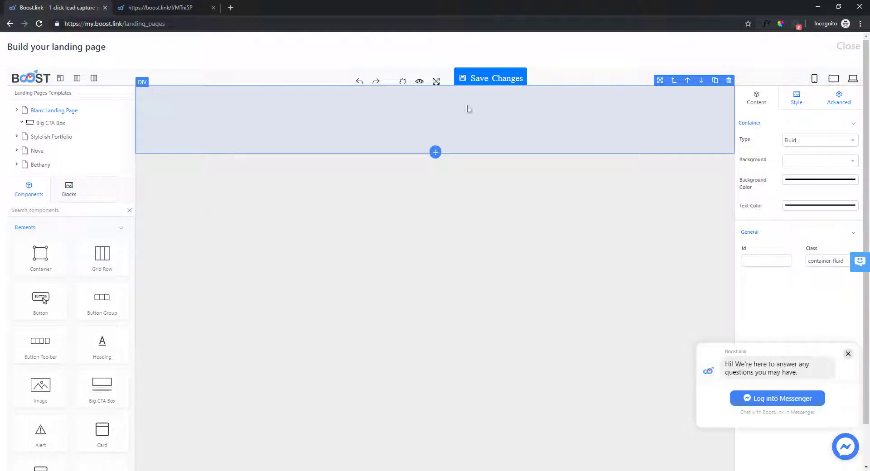
Set the fluid container's background to White and check the sample page in the other browser tab
left_click(796, 165)
left_click(804, 240)
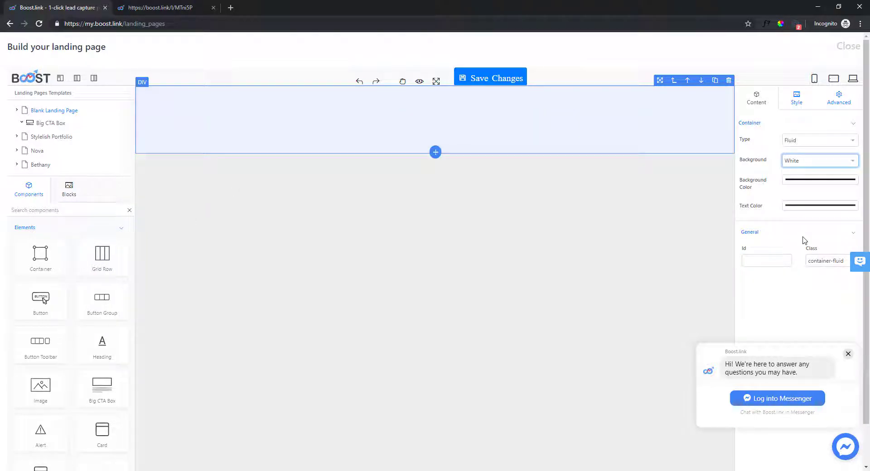
left_click(795, 180)
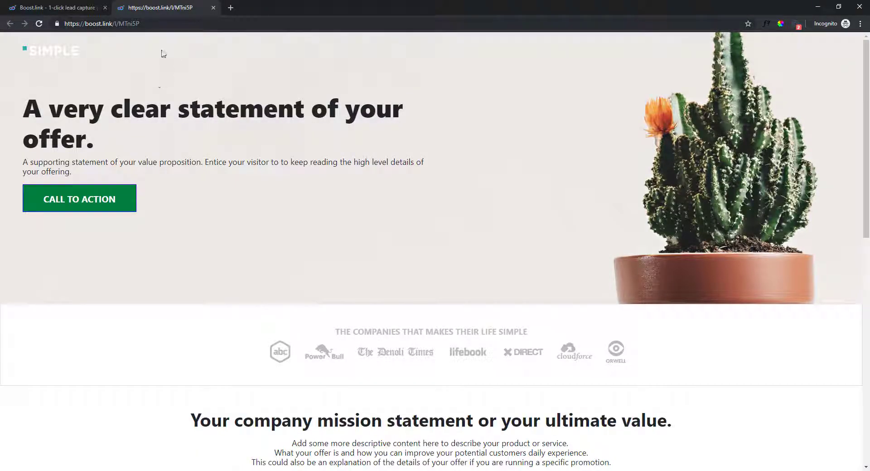
left_click(91, 7)
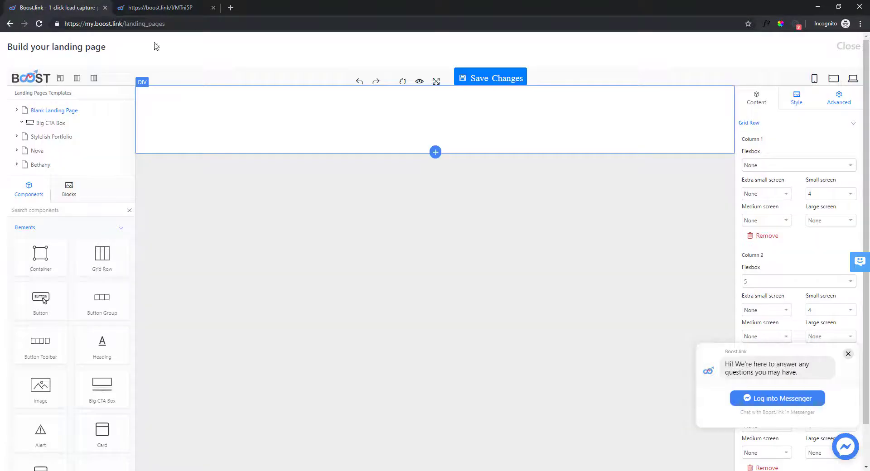
Upload botanical-cactus-cactus-plant-403571.jpg as the background image in the container's style settings
left_click(793, 103)
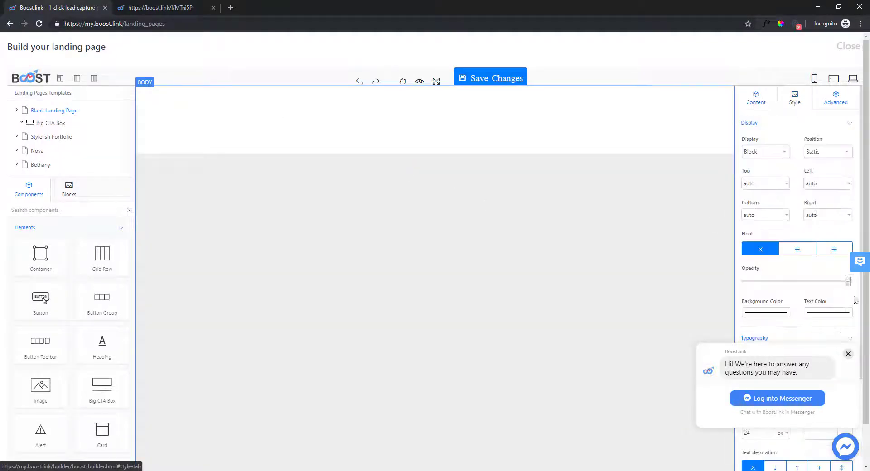
left_click(847, 354)
scroll(789, 303, "down", 4)
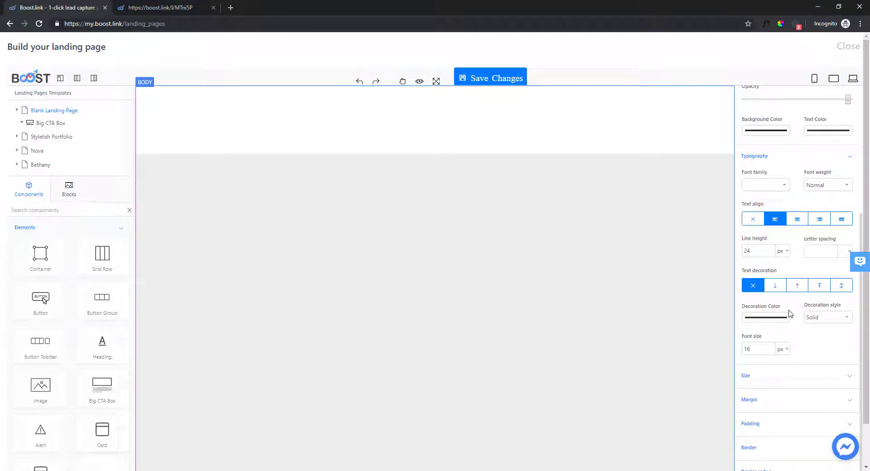
scroll(779, 377, "down", 1)
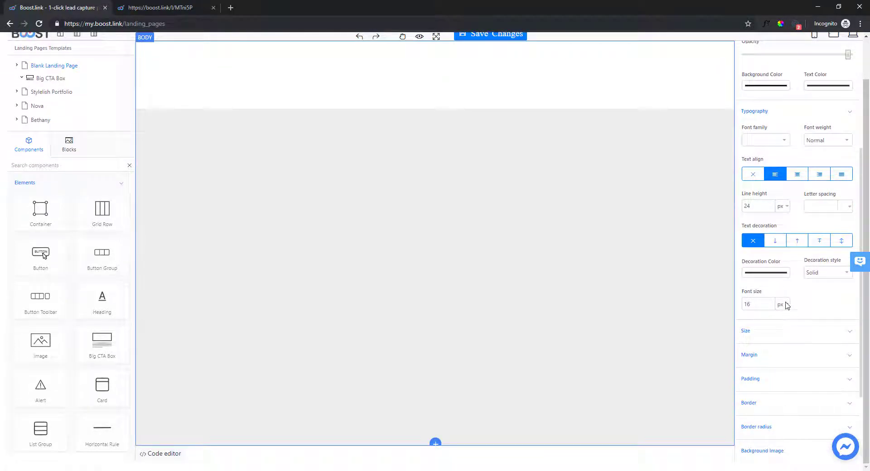
scroll(786, 306, "down", 2)
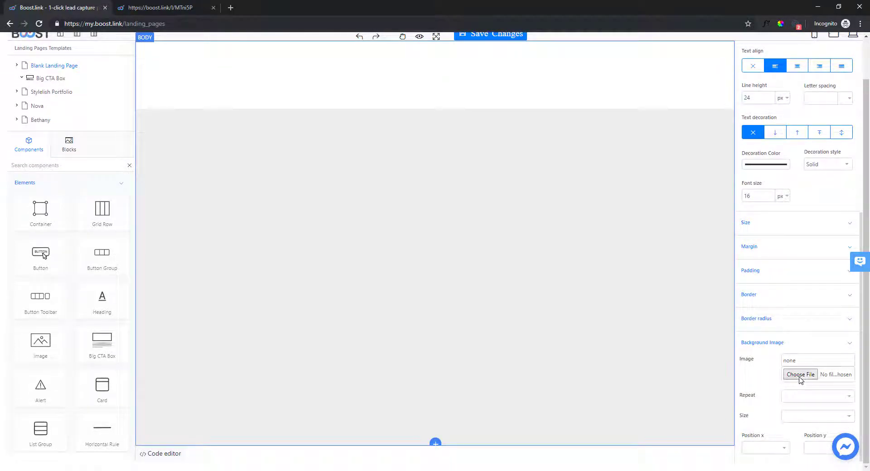
left_click(800, 375)
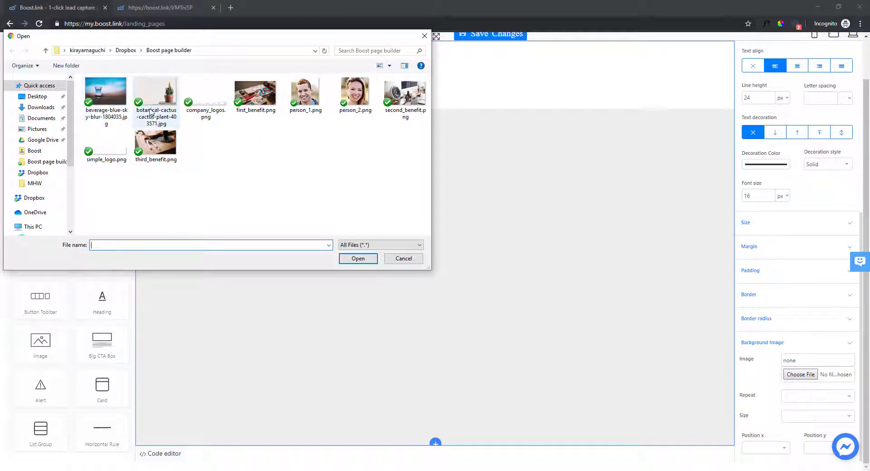
double_click(158, 107)
scroll(407, 124, "up", 1)
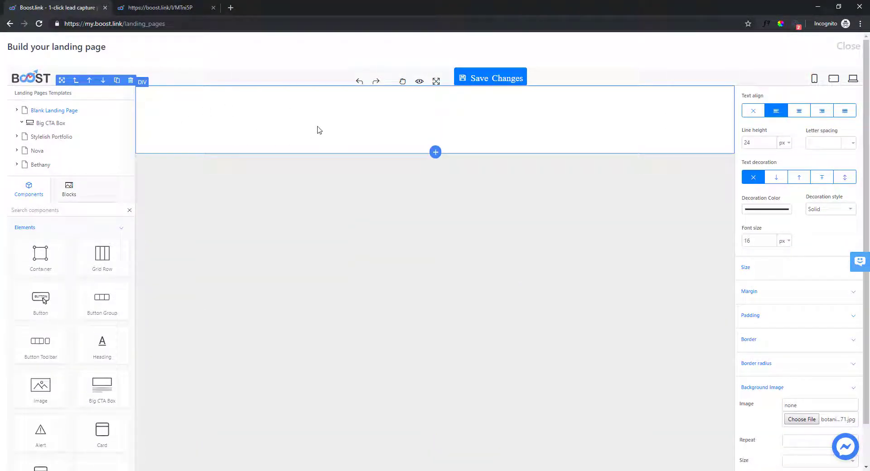
Set the container's background image to no-repeat, cover size and a center vertical position
scroll(676, 142, "down", 2)
left_click(796, 396)
left_click(796, 394)
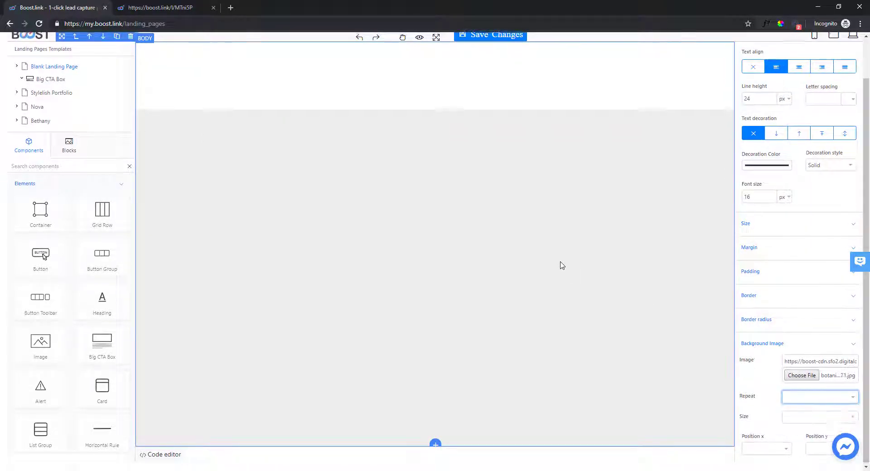
left_click(449, 78)
left_click(811, 396)
left_click(797, 430)
left_click(811, 416)
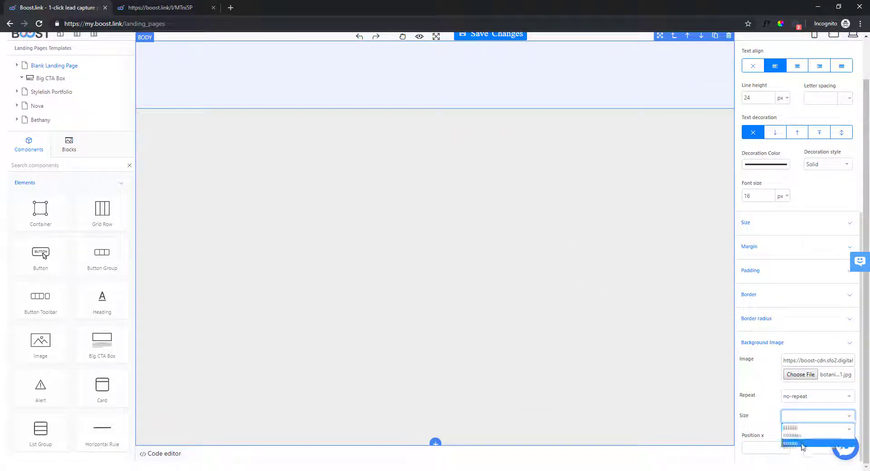
left_click(795, 447)
left_click(809, 449)
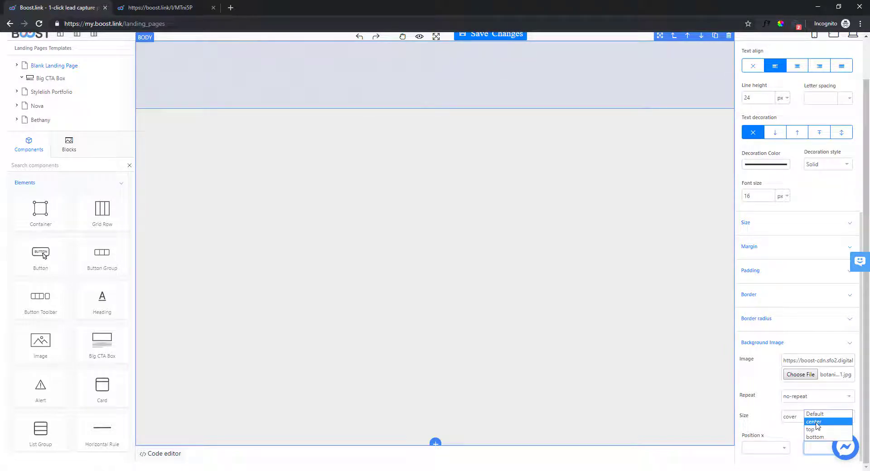
left_click(817, 426)
Set both the height and the minimum height of the cactus container to 600 px
scroll(572, 133, "up", 1)
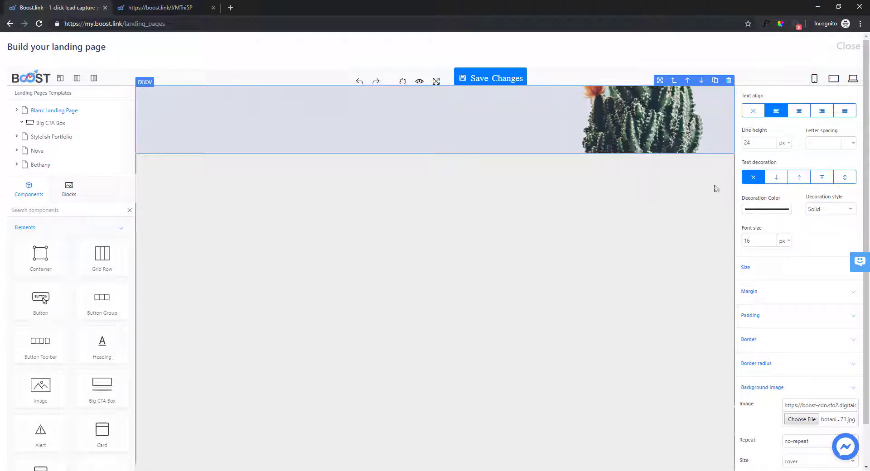
scroll(784, 236, "up", 2)
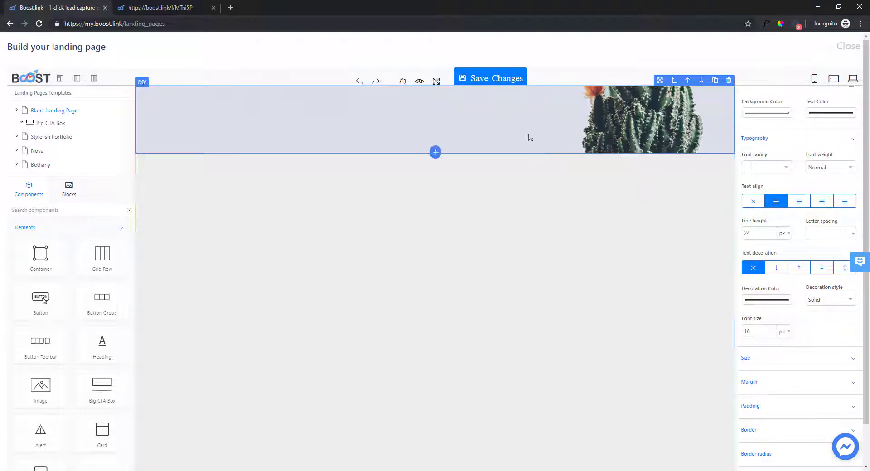
left_click(775, 358)
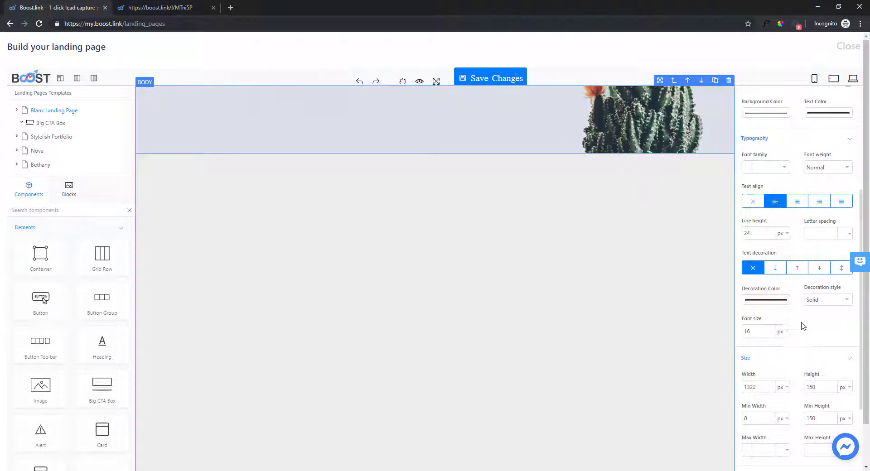
scroll(802, 326, "down", 1)
left_click_drag(826, 348, 811, 368)
type("600")
type("600")
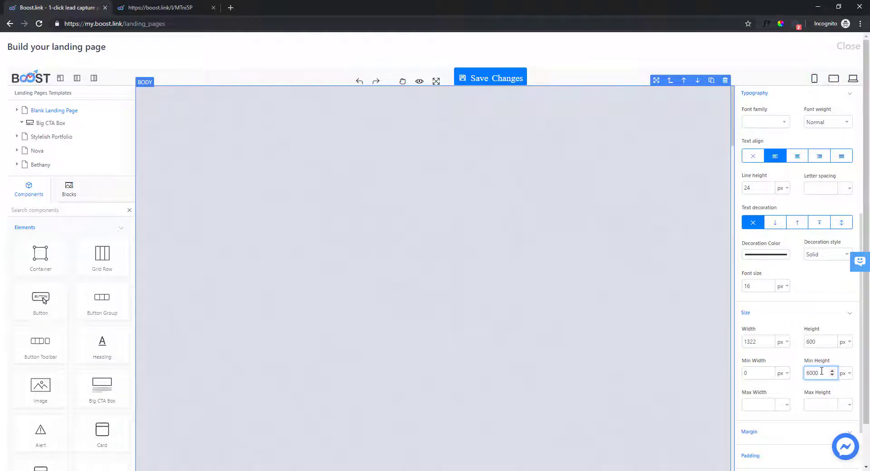
key("BackSpace")
left_click(810, 343)
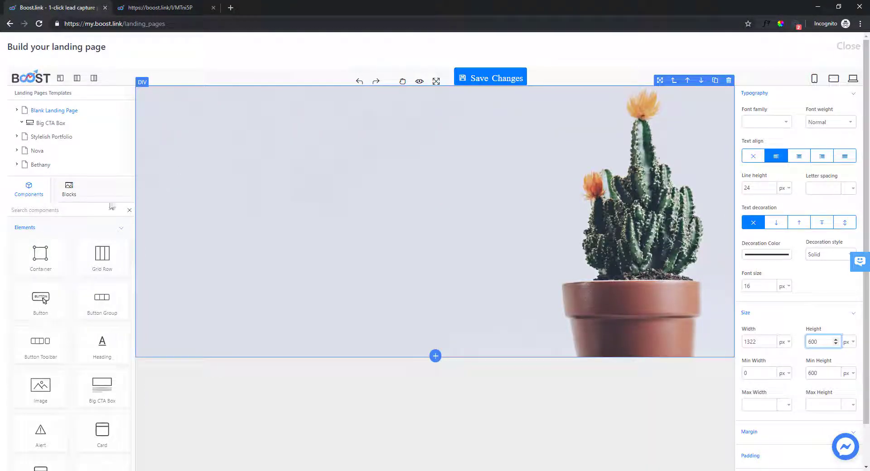
Add an inner container to the cactus section, set its type to Fluid and delete its placeholder text
left_click_drag(43, 256, 287, 225)
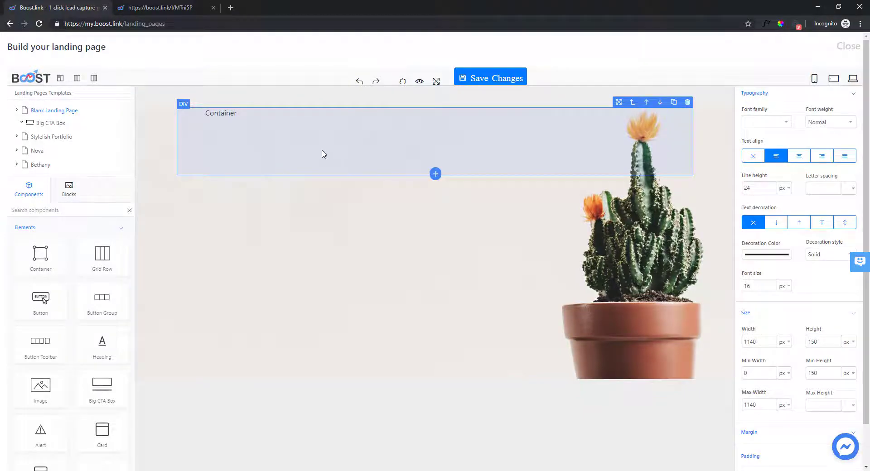
left_click(756, 97)
left_click(802, 141)
left_click(806, 159)
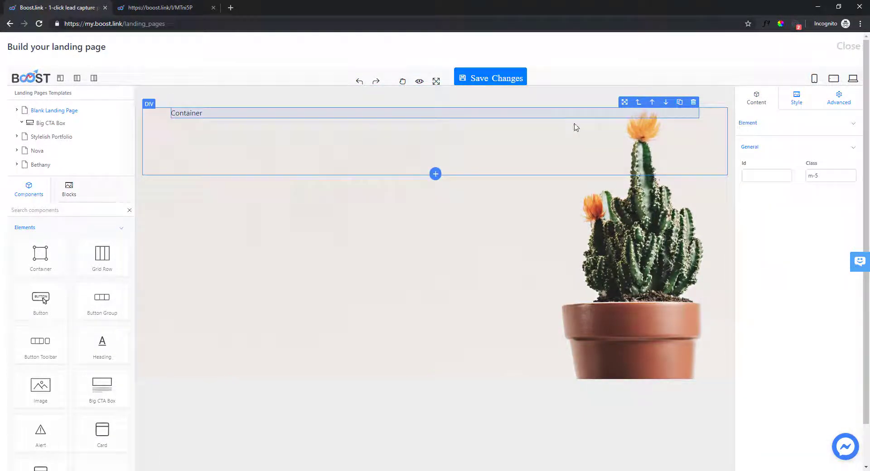
left_click(694, 103)
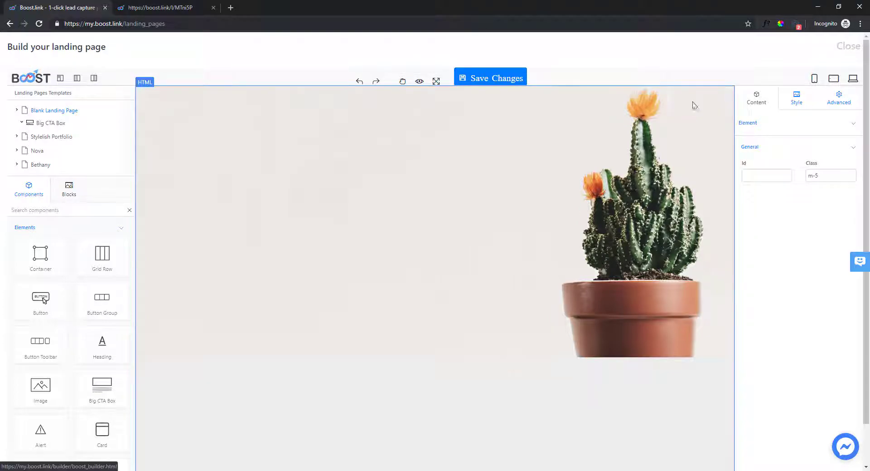
Add an image element to the inner container and upload simple_logo.png as its picture
left_click(154, 121)
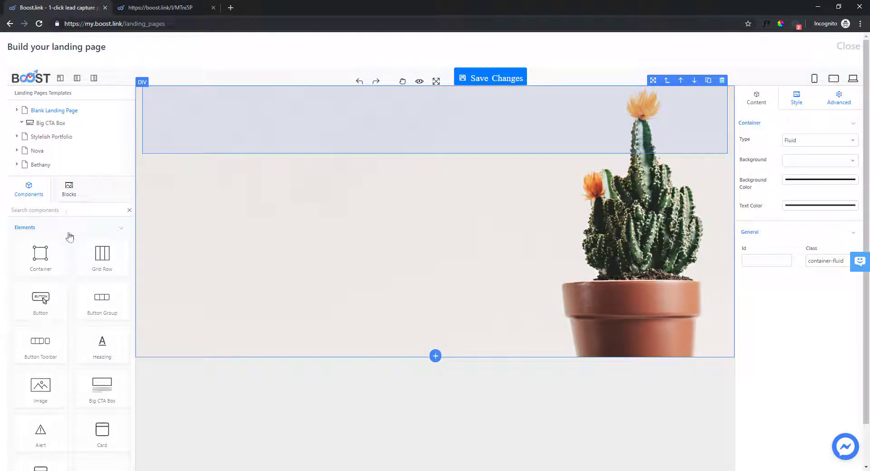
left_click_drag(54, 351, 176, 112)
left_click_drag(54, 388, 213, 127)
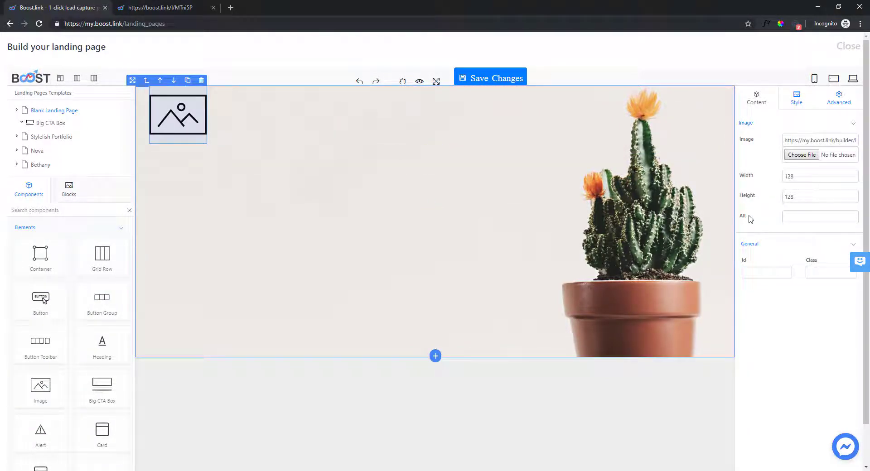
left_click(793, 156)
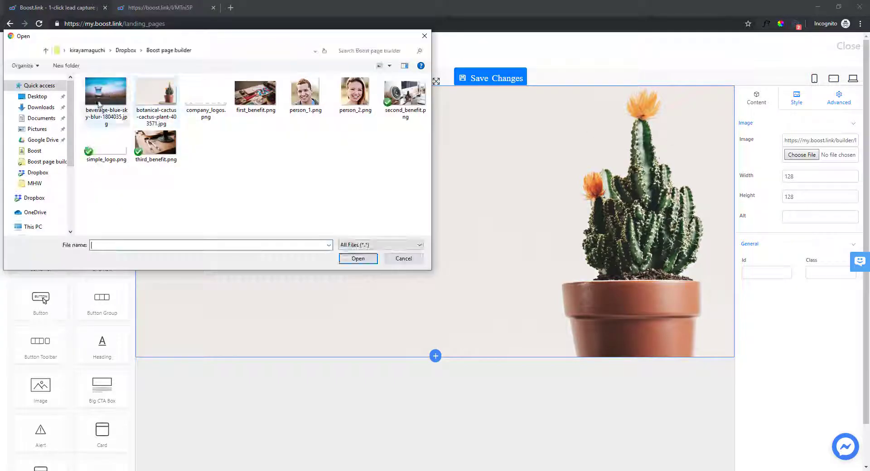
left_click(110, 158)
left_click(357, 258)
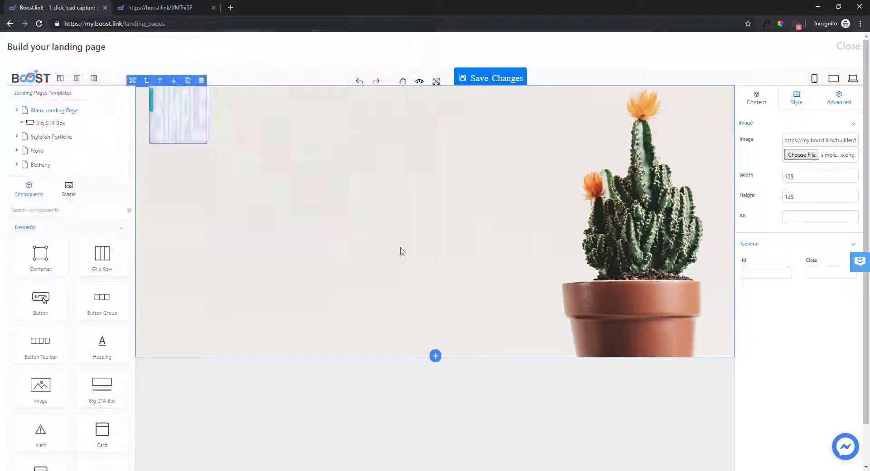
Set the logo image's width to 125 and its height to 22
left_click_drag(790, 176, 764, 182)
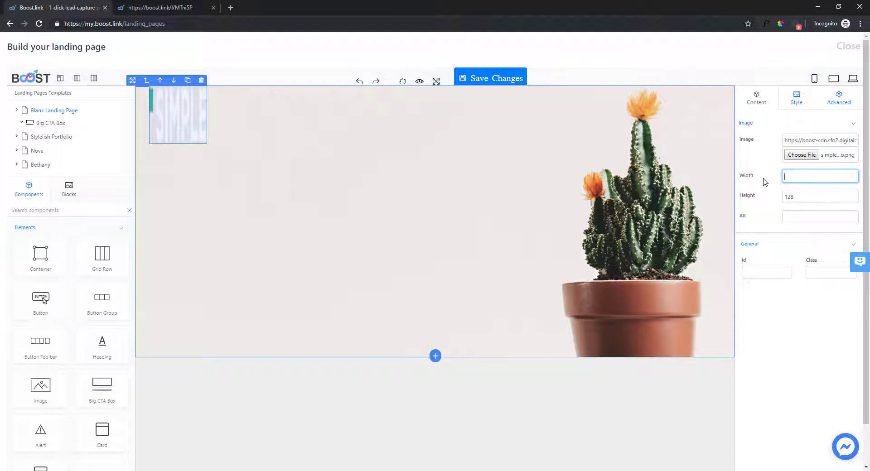
type("151")
double_click(815, 194)
type("22")
double_click(808, 173)
type("125")
double_click(798, 198)
type("2")
left_click(809, 215)
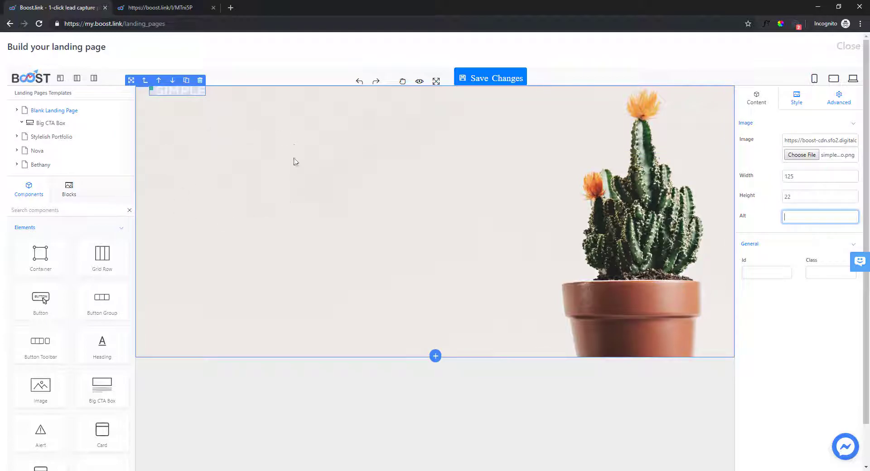
Set the outer cactus container's padding to 50 px on all four sides
left_click(278, 138)
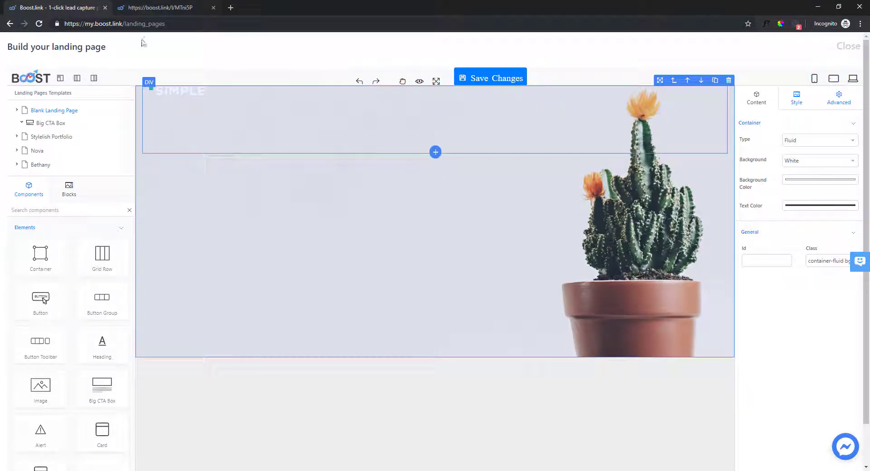
left_click(141, 160)
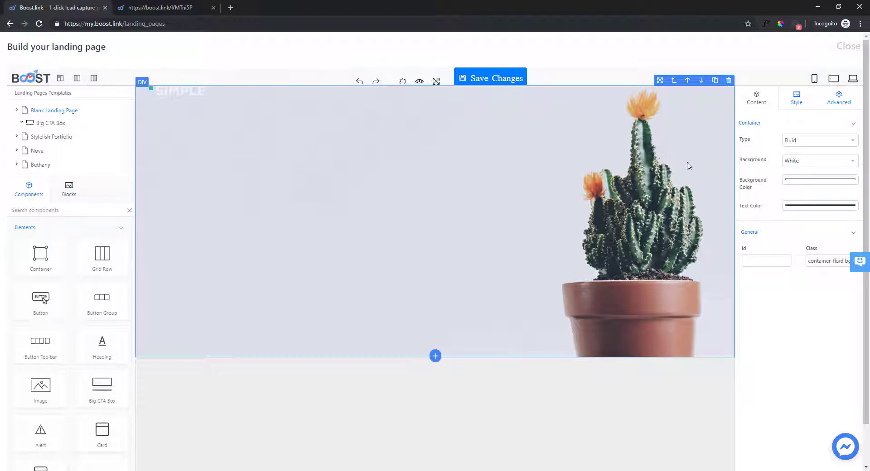
scroll(778, 281, "down", 10)
scroll(780, 317, "up", 5)
scroll(780, 308, "down", 8)
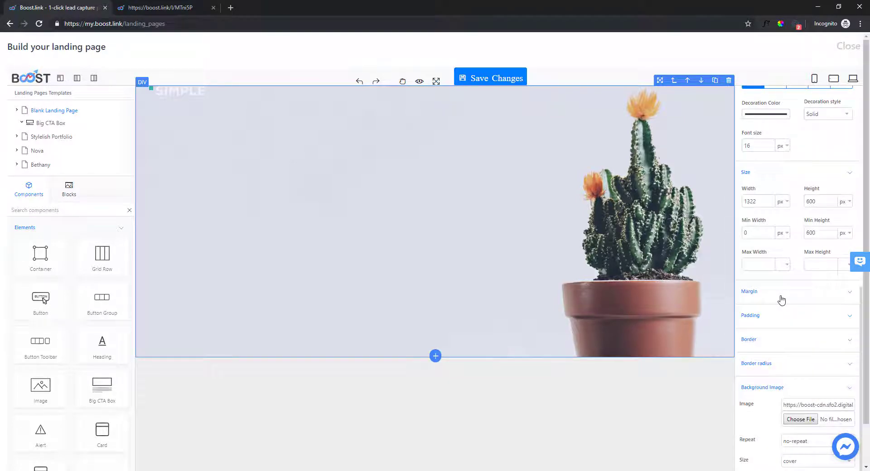
left_click(768, 327)
left_click(757, 344)
type("50")
left_click(754, 376)
type("50")
left_click(811, 344)
type("50")
left_click(810, 376)
type("50")
Set both the height and the minimum height of the inner logo container to 50 px
left_click(230, 145)
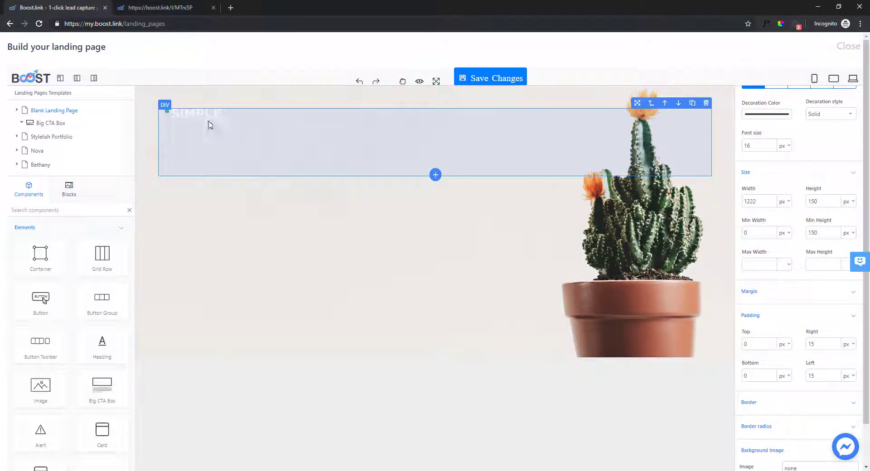
scroll(793, 331, "down", 1)
scroll(784, 258, "up", 2)
double_click(805, 229)
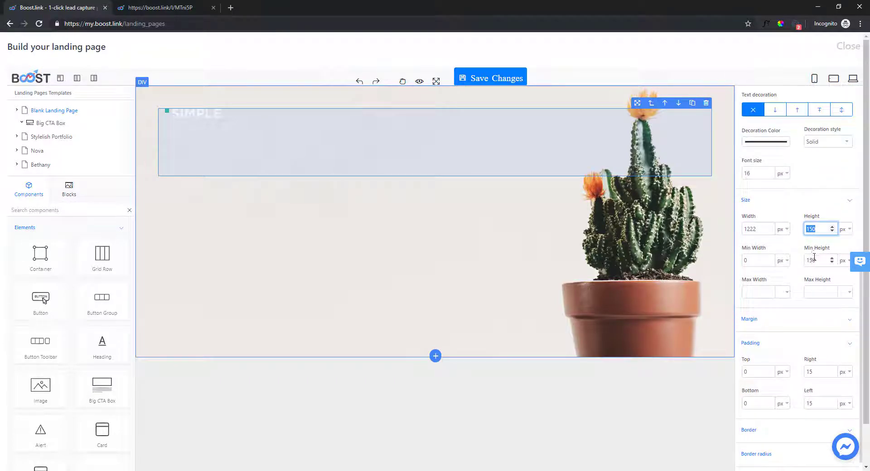
double_click(813, 260)
type("50")
left_click(818, 292)
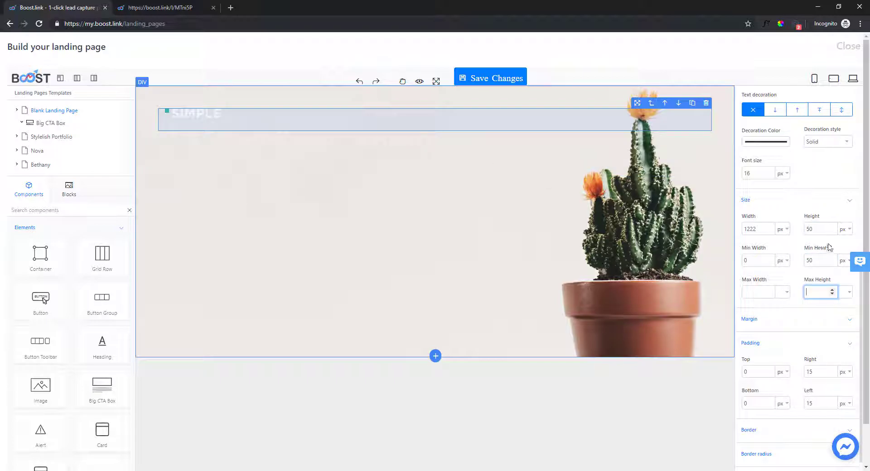
Set both the height and the minimum height of the inner logo container to 40 px
double_click(808, 229)
type("1")
type("0")
double_click(817, 259)
type("4")
left_click(817, 290)
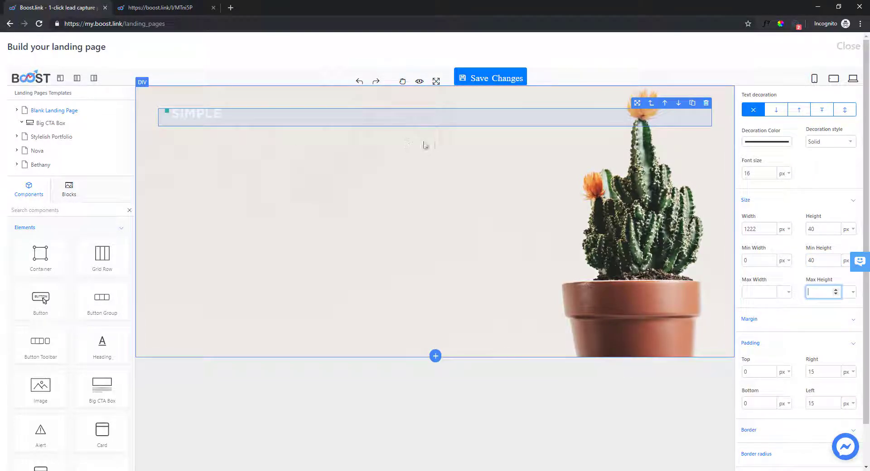
Add a container after the logo container, set its type to Fluid and delete its placeholder text
left_click(435, 127)
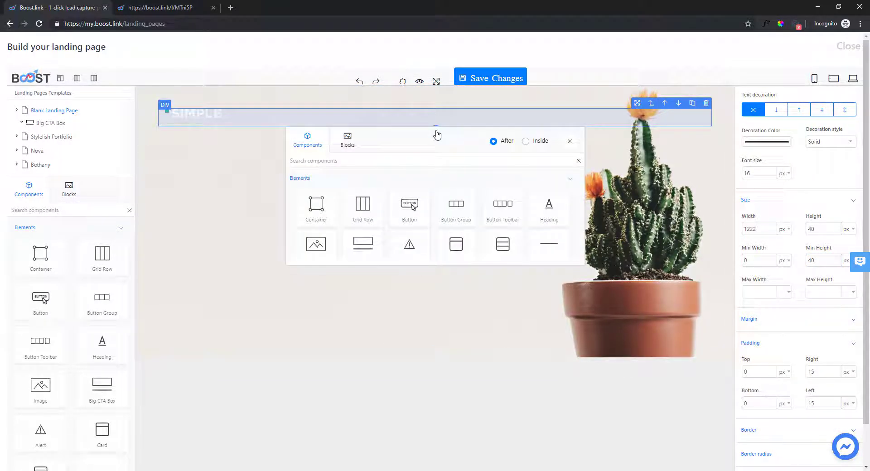
left_click(316, 204)
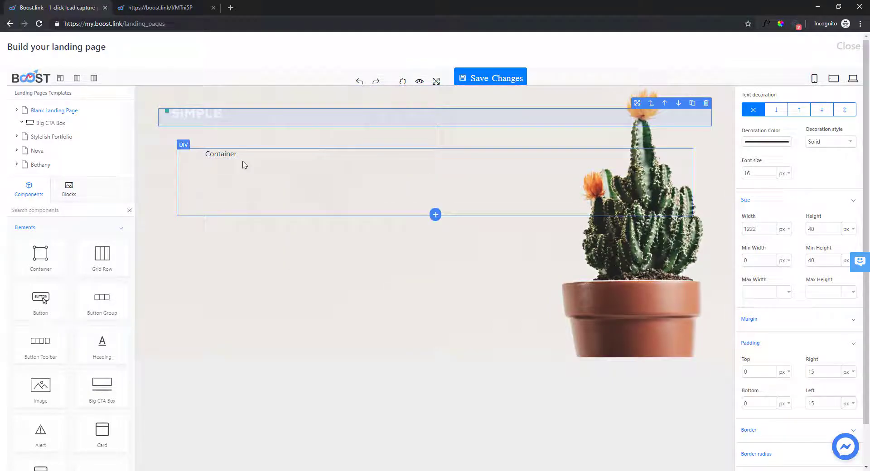
left_click(300, 168)
left_click(795, 97)
left_click(809, 141)
left_click(803, 159)
left_click(313, 156)
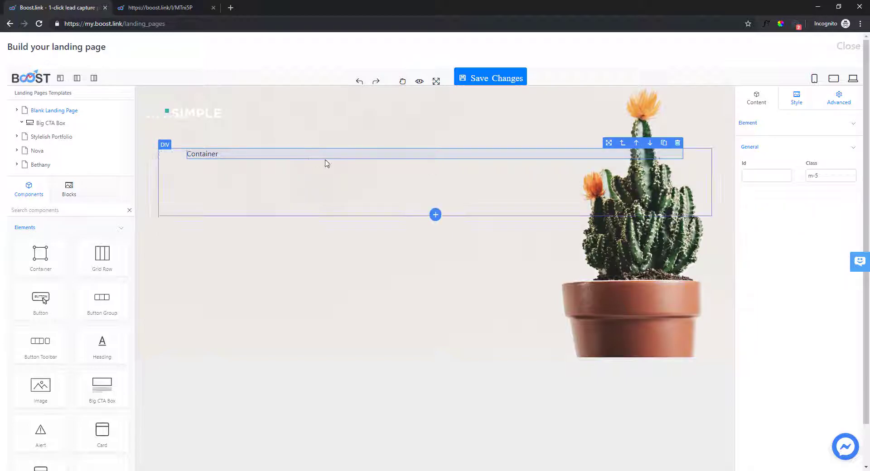
left_click(678, 143)
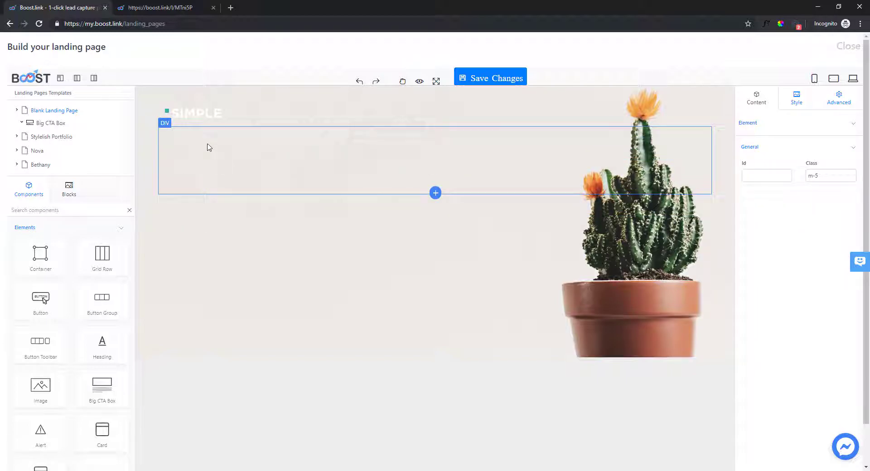
Add a heading to the new container and replace its text with "A very clear statement of your offer." copied from the reference page
left_click_drag(101, 345, 205, 147)
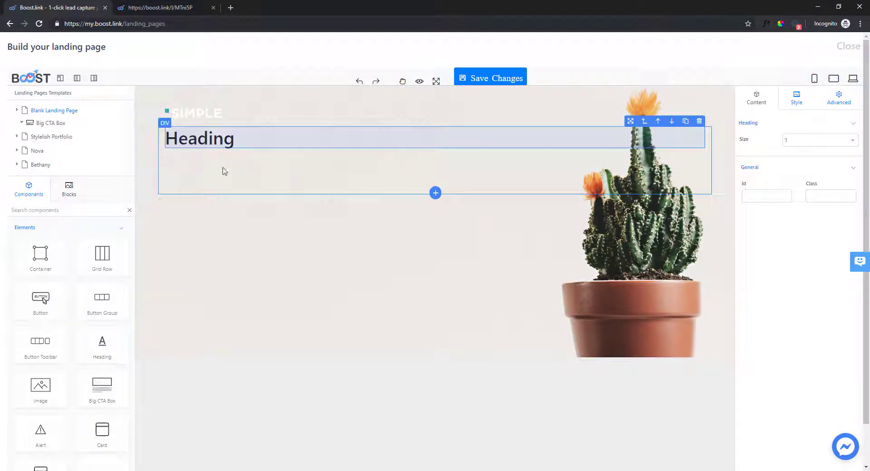
double_click(212, 143)
left_click(158, 8)
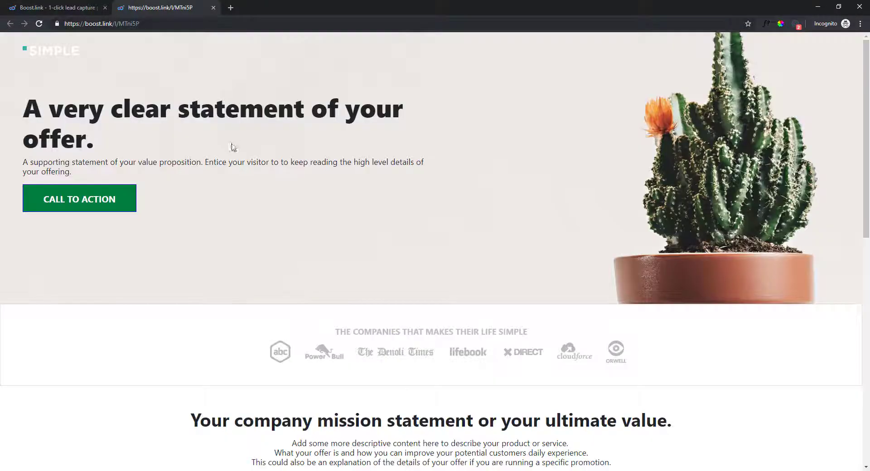
left_click_drag(107, 142, 53, 36)
key("ctrl+c")
left_click(57, 7)
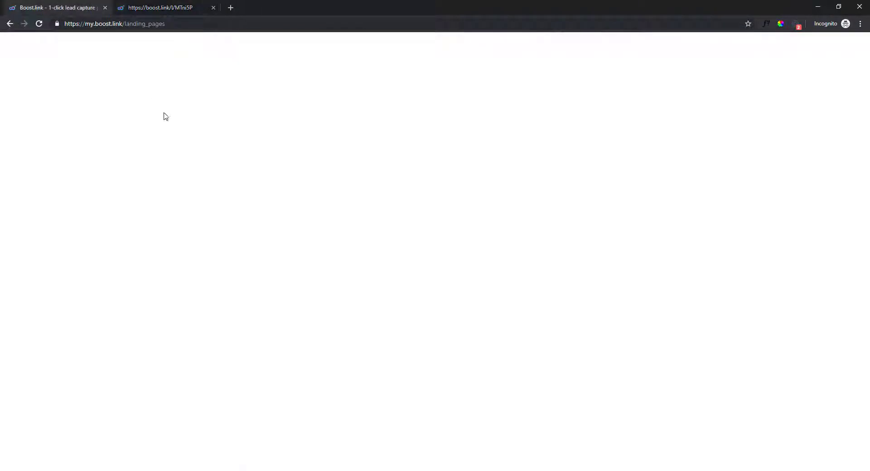
left_click(283, 146)
double_click(255, 137)
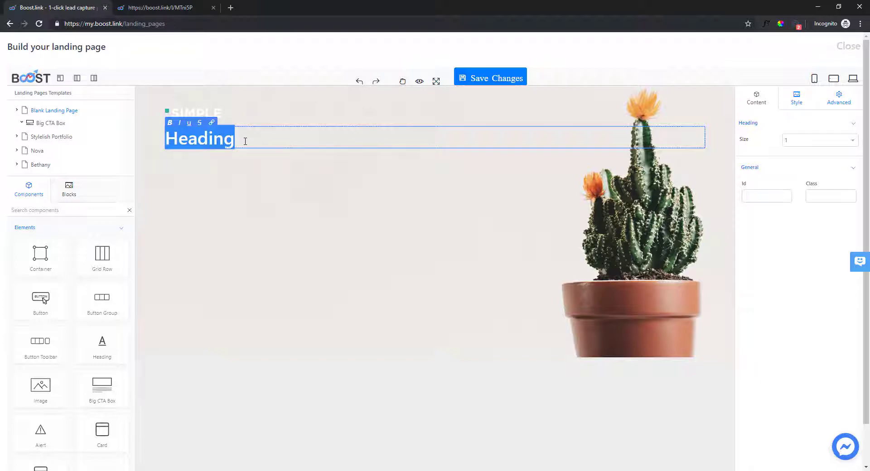
key("ctrl+v")
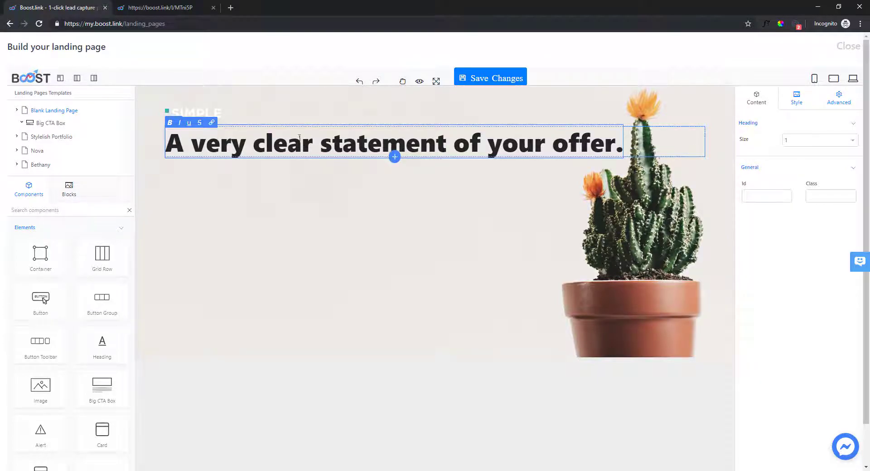
Set the headline container's top and bottom padding to 50 px and preview the page
left_click(199, 191)
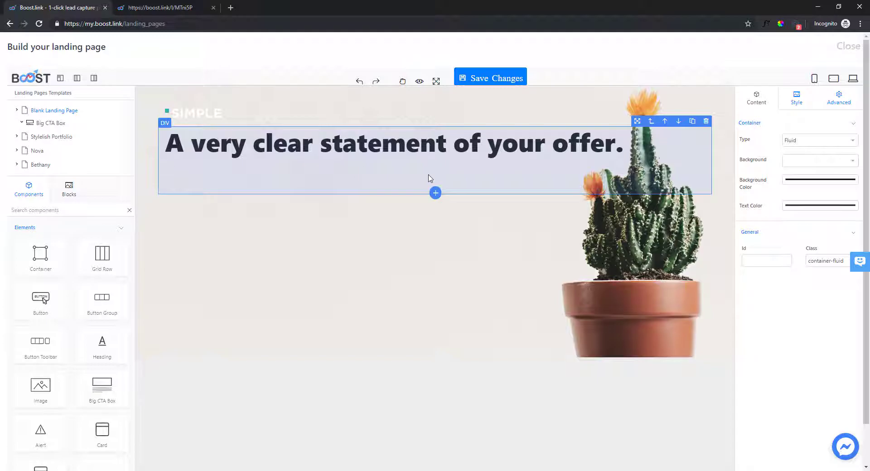
left_click(799, 104)
scroll(767, 277, "down", 5)
scroll(779, 307, "down", 2)
left_click(766, 281)
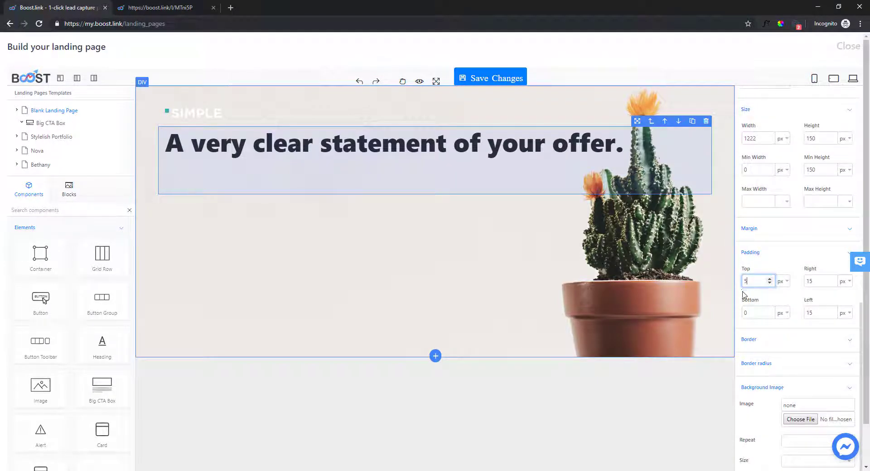
type("50")
left_click(759, 313)
type("50")
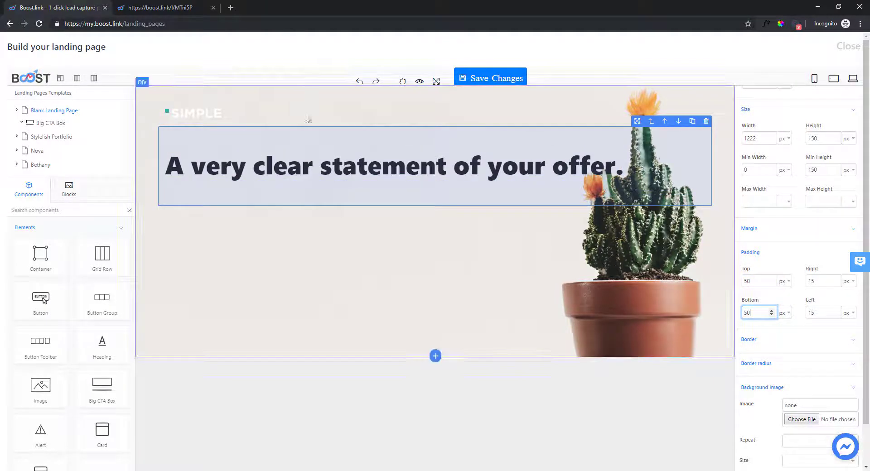
left_click(429, 179)
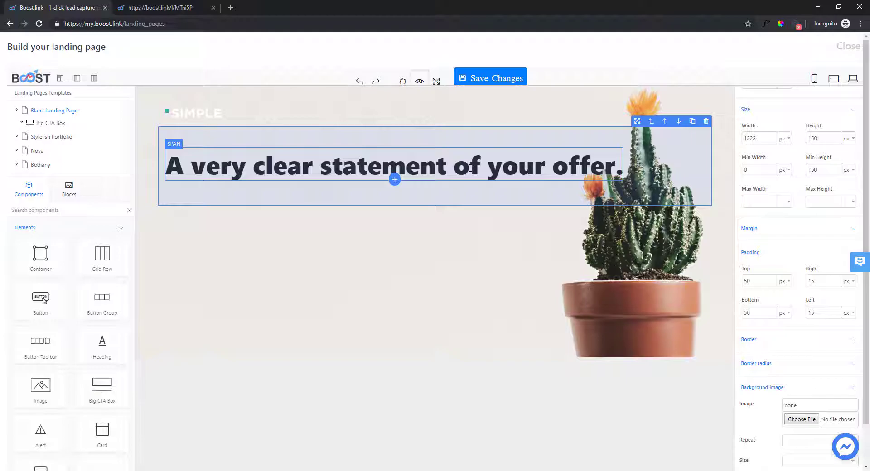
left_click(419, 82)
left_click(419, 81)
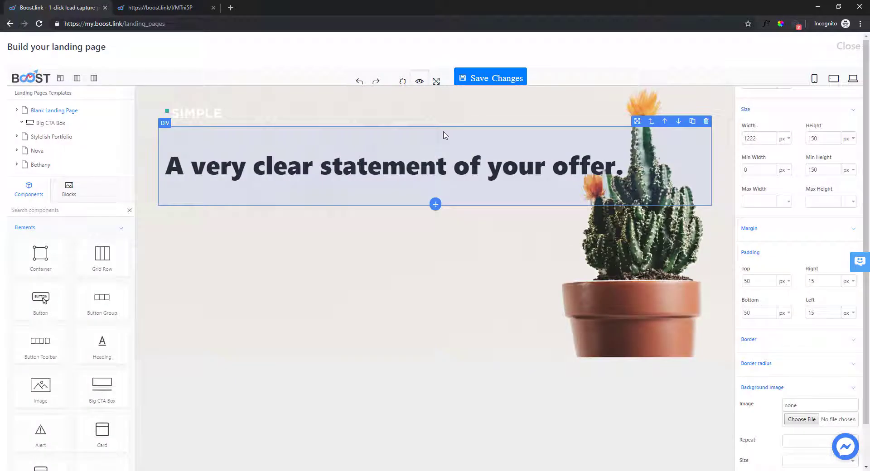
Save the changes as the new Homepage landing page and reopen that page for editing
left_click(475, 86)
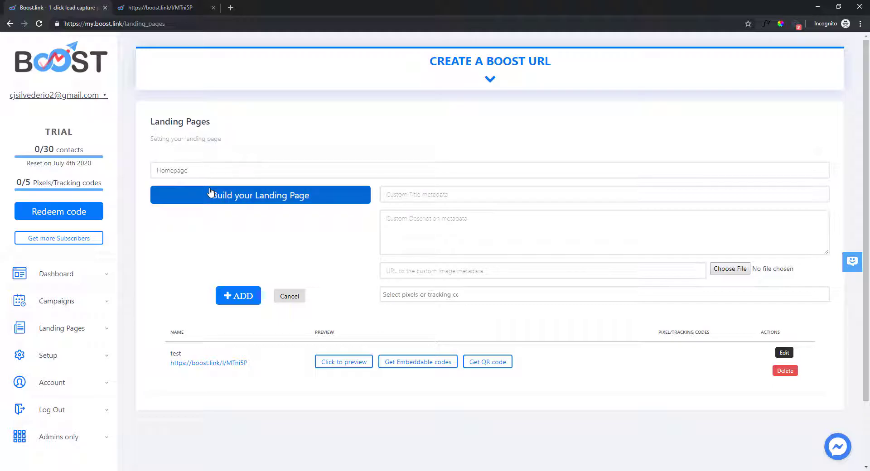
left_click(236, 297)
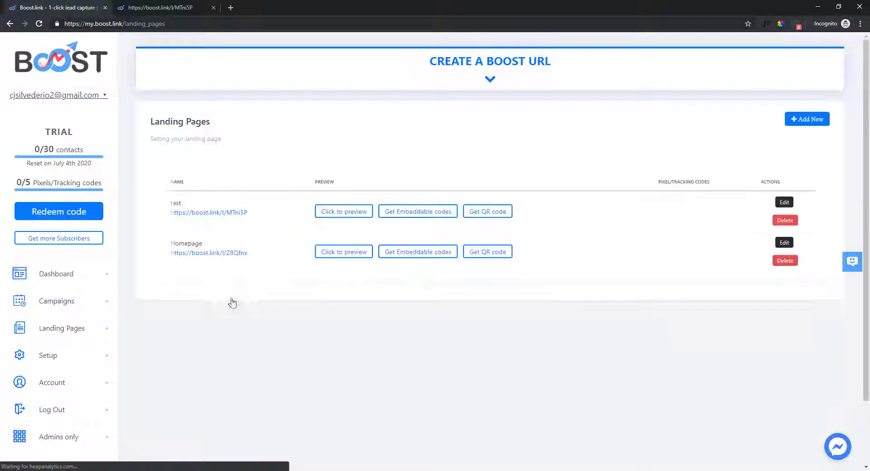
left_click(781, 247)
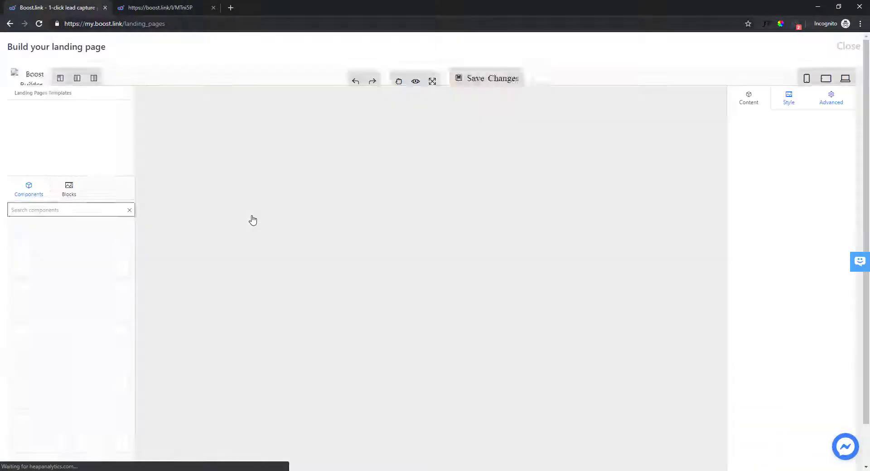
left_click(152, 3)
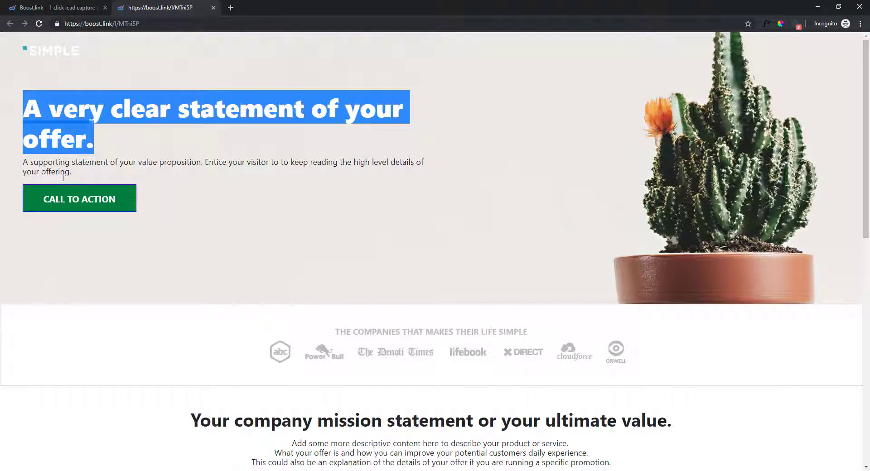
left_click(82, 171)
triple_click(77, 174)
left_click(155, 257)
key("ctrl+shift+Tab")
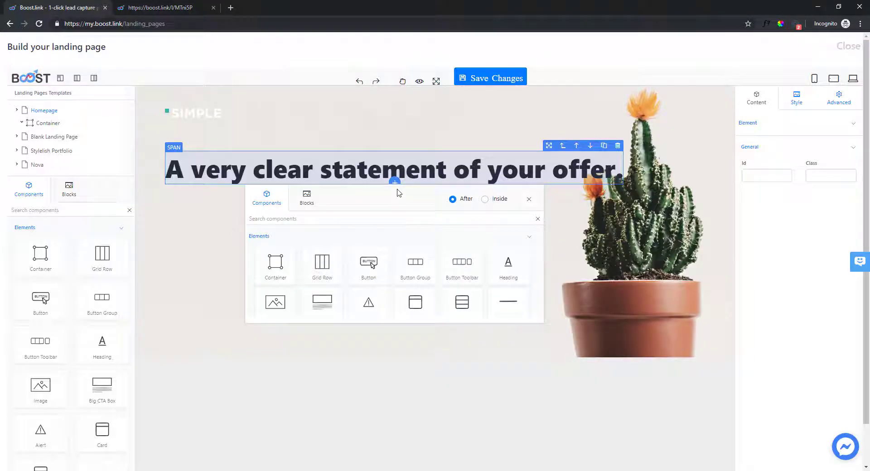
Add a second heading after the headline text and set its size to 4
left_click(493, 272)
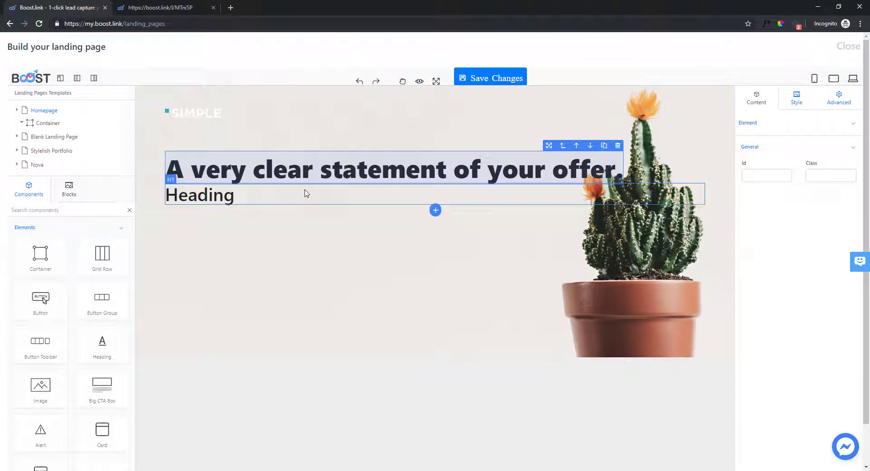
left_click(272, 191)
left_click(801, 140)
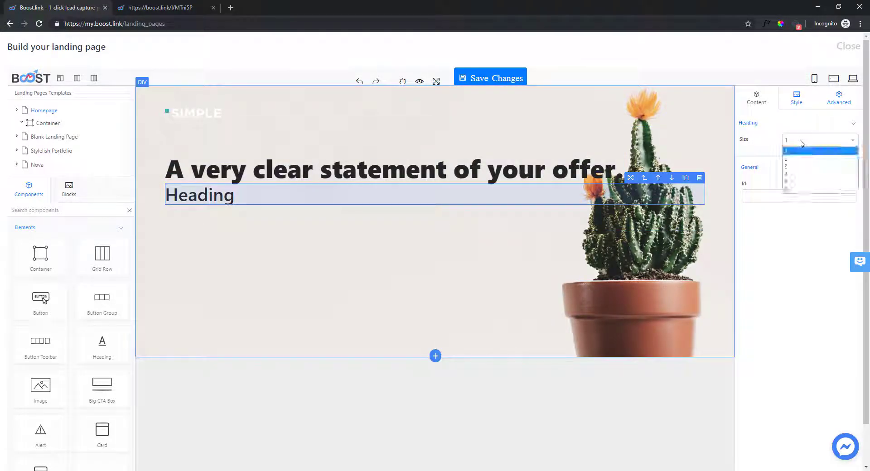
left_click(798, 174)
Set the second heading's top and bottom padding to 10 px
left_click(791, 104)
scroll(773, 294, "down", 5)
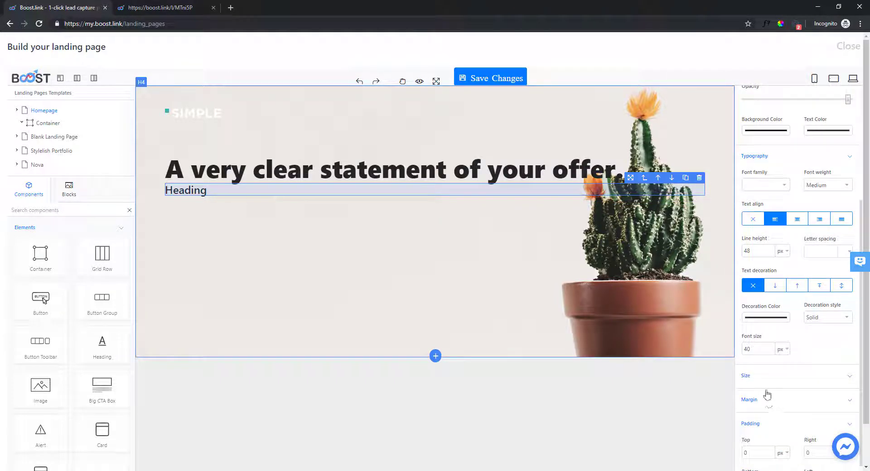
scroll(767, 396, "down", 2)
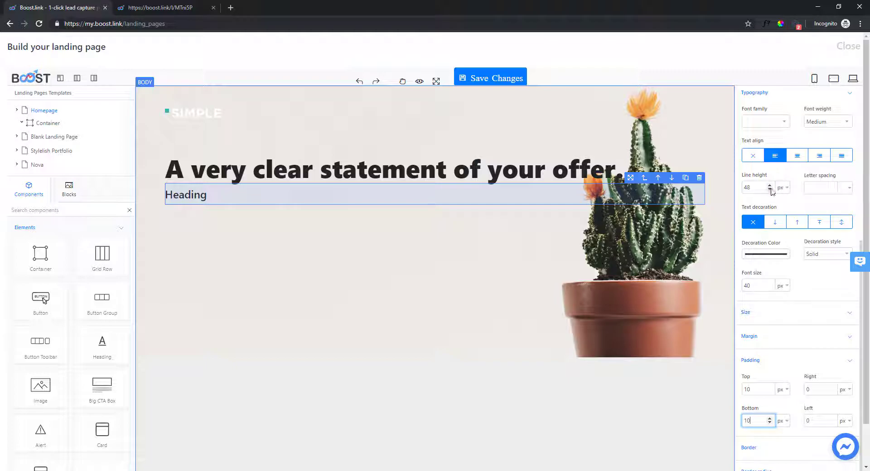
Replace the second heading's placeholder text with the supporting statement copied from below the headline on the reference page
key("ctrl+Tab")
left_click(75, 171)
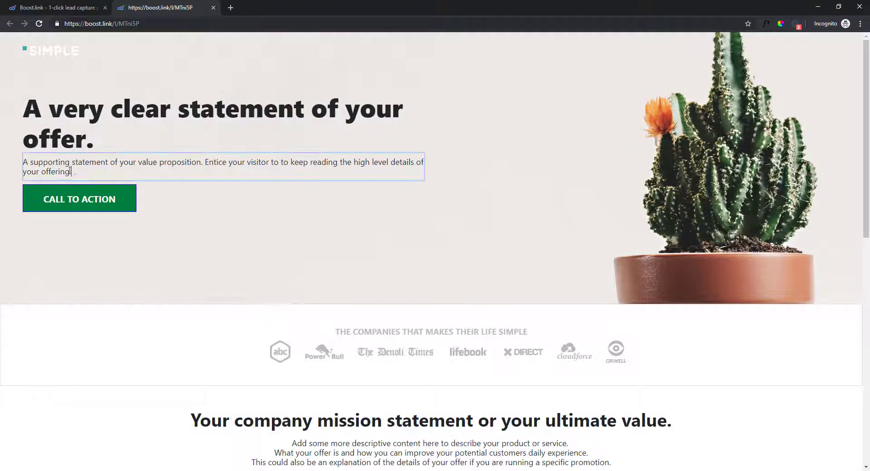
triple_click(75, 171)
left_click_drag(75, 171, 44, 6)
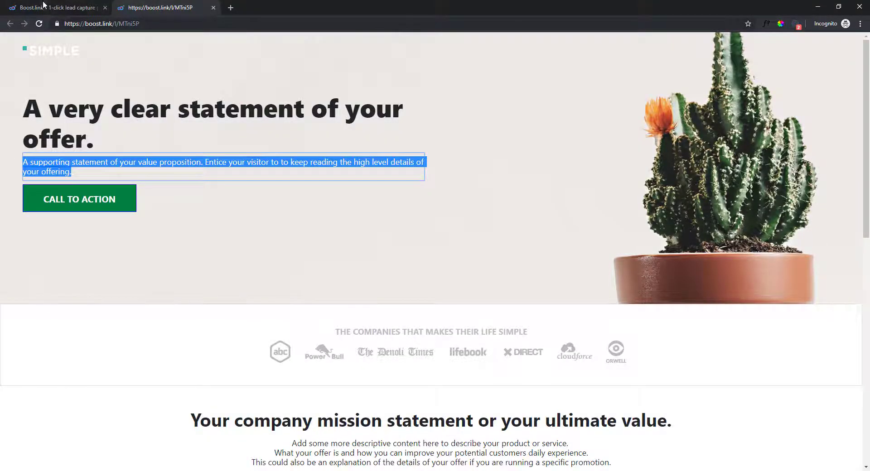
key("ctrl+c")
left_click(44, 6)
double_click(215, 194)
key("ctrl+v")
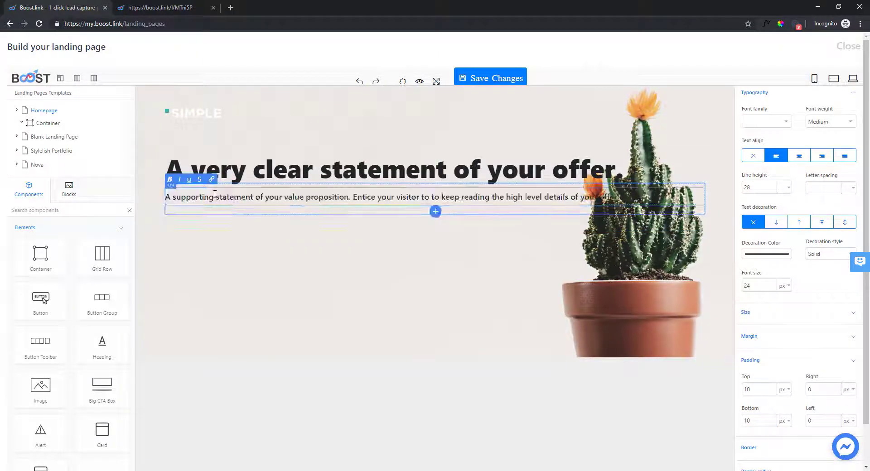
Set the supporting statement's font size to 18 px and give it a lighter font weight
scroll(775, 302, "down", 1)
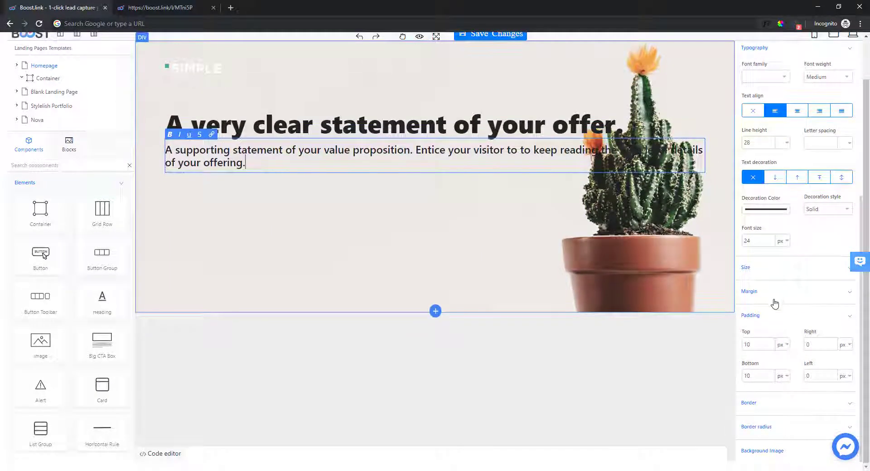
double_click(758, 236)
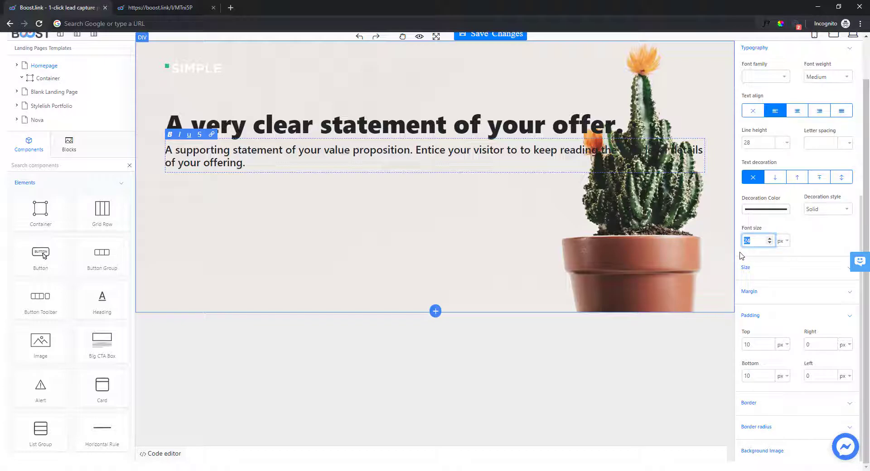
type("18")
scroll(807, 218, "up", 1)
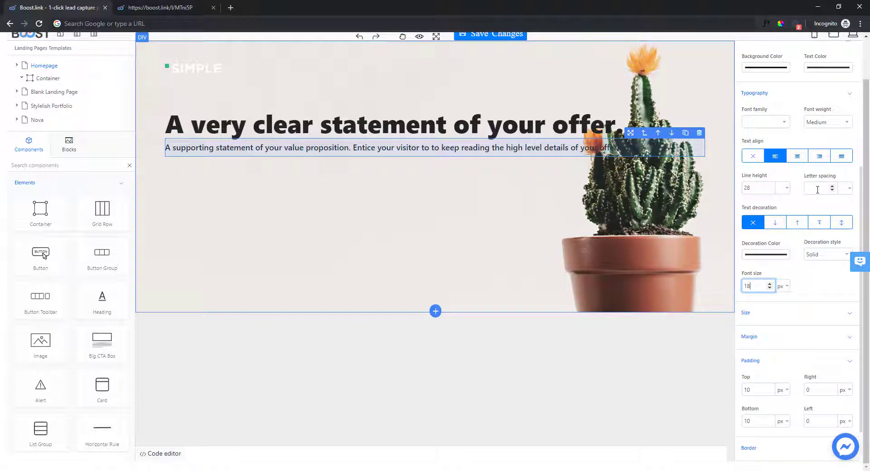
scroll(838, 168, "up", 1)
left_click(834, 167)
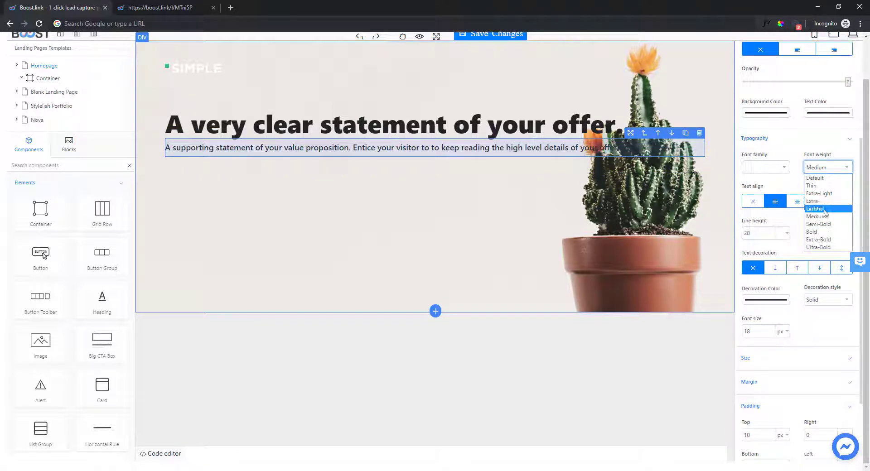
left_click(820, 203)
Preview the landing page without the editing panels and return to the editor
left_click(248, 179)
left_click(286, 260)
scroll(287, 260, "up", 2)
left_click(419, 81)
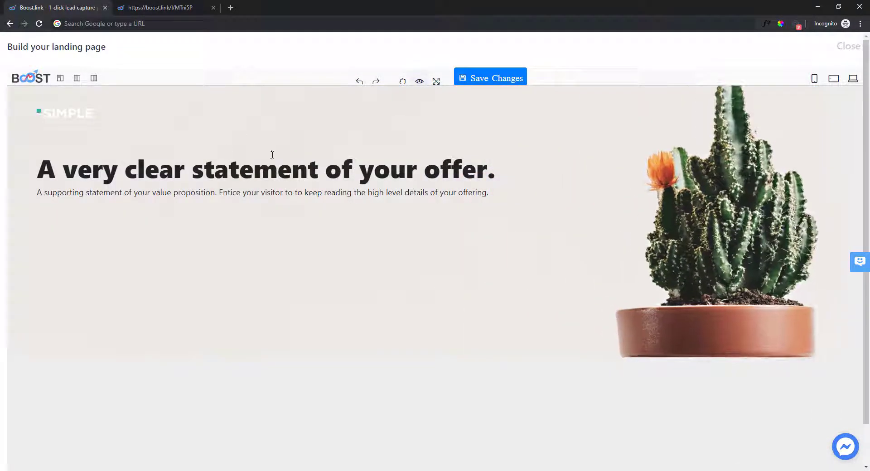
left_click(419, 82)
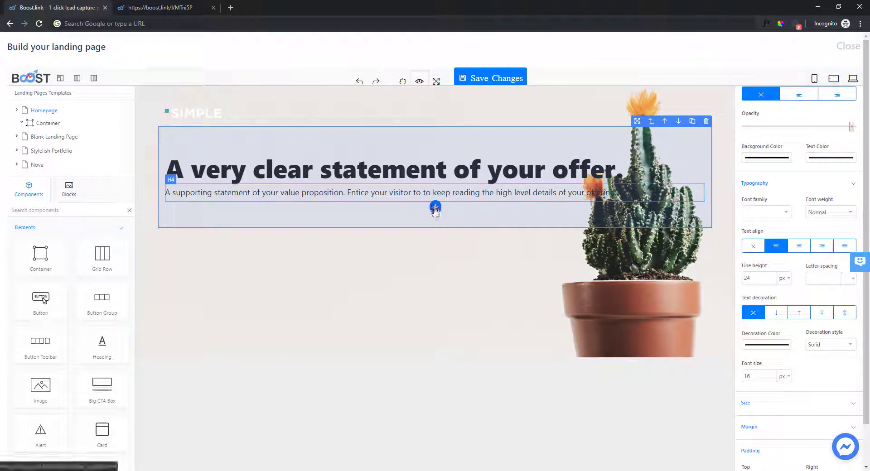
Add a button below the supporting statement and select it for editing
left_click(436, 207)
left_click(351, 292)
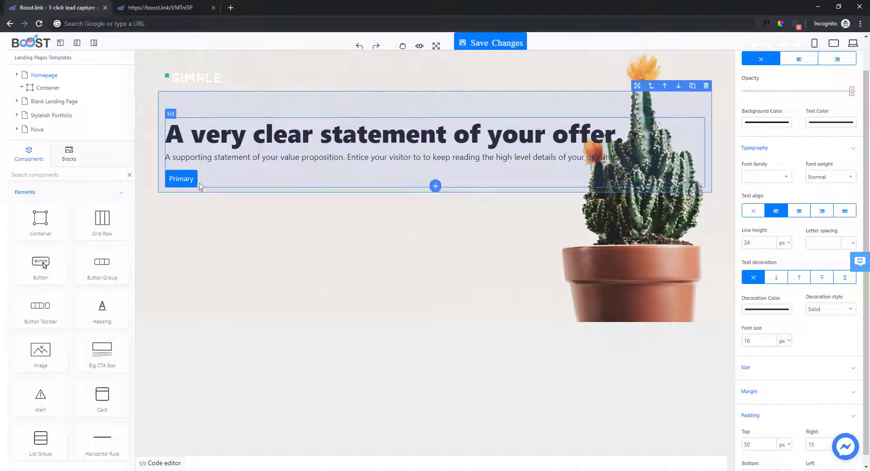
scroll(791, 261, "up", 4)
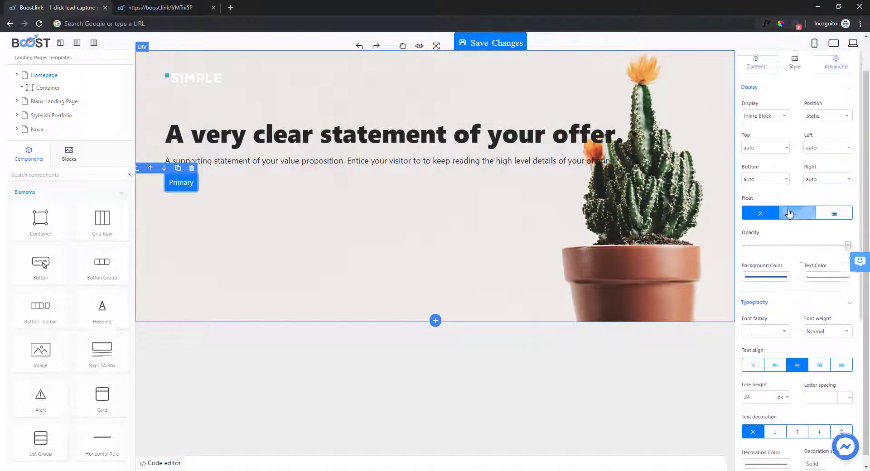
Keep the new button's type as Primary and set its size to Large
left_click(756, 68)
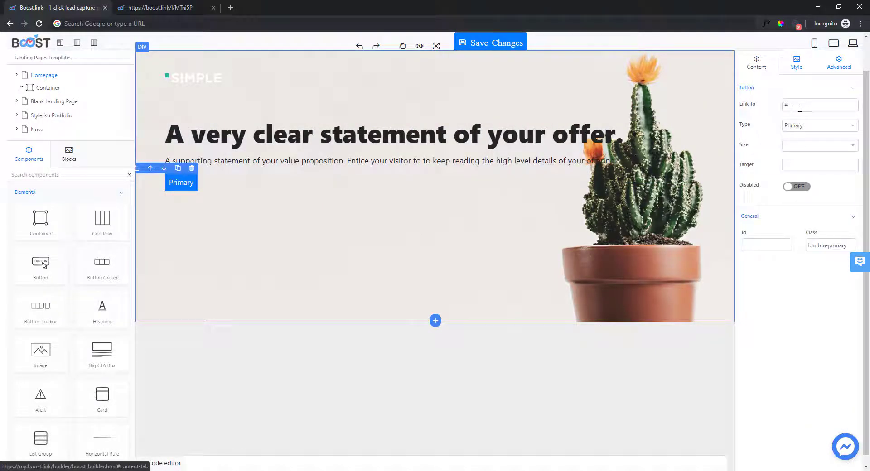
left_click(813, 127)
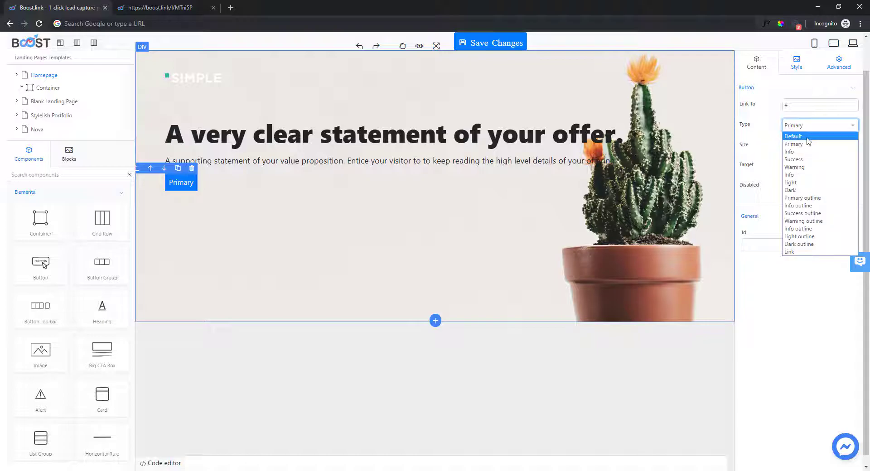
left_click(810, 136)
left_click(812, 126)
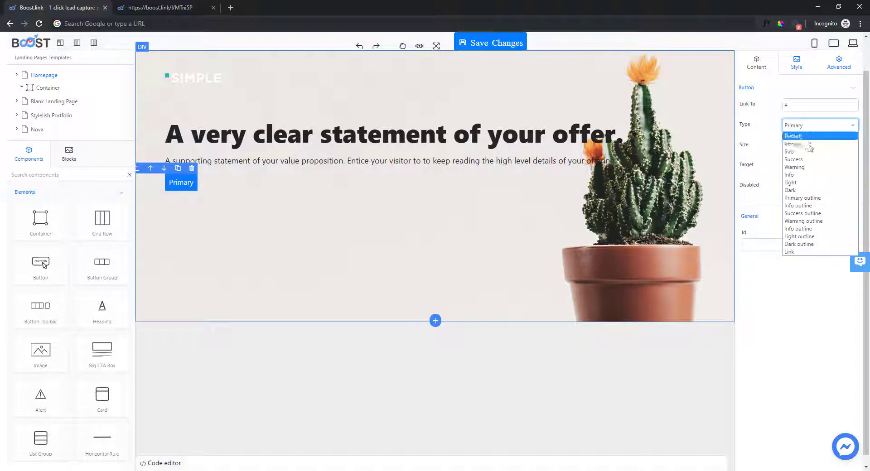
left_click(812, 142)
left_click(815, 146)
left_click(809, 169)
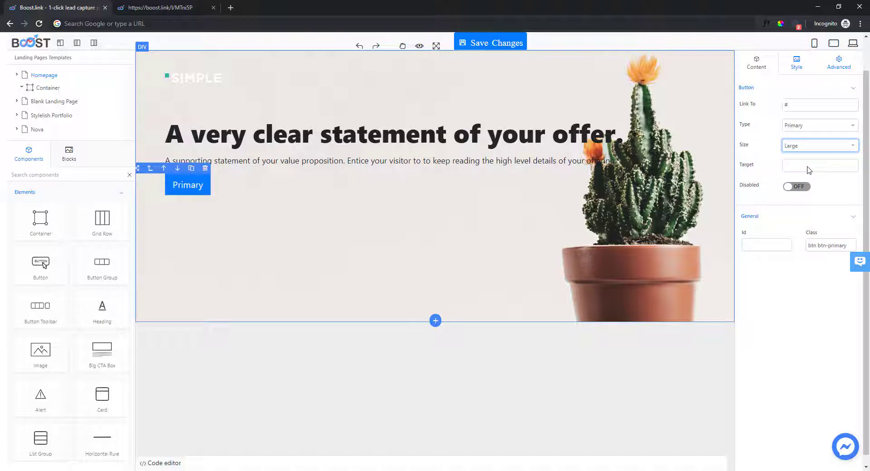
Leave the button's link as # and set its target to _blank
left_click(805, 105)
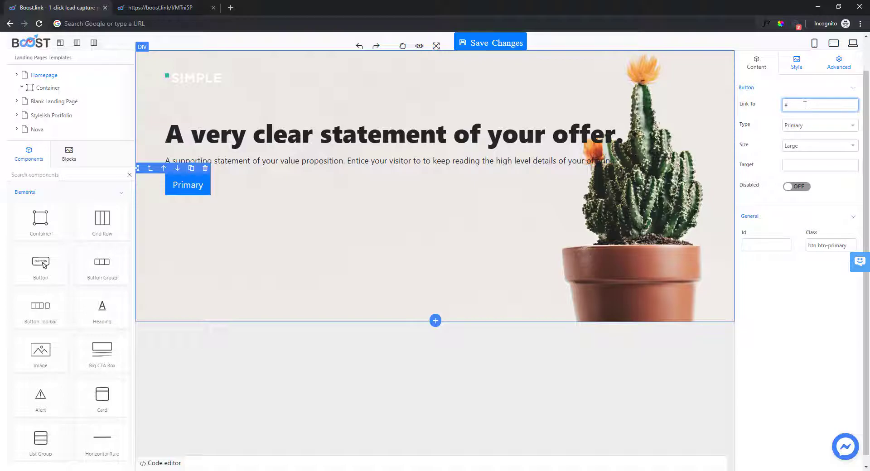
left_click(813, 165)
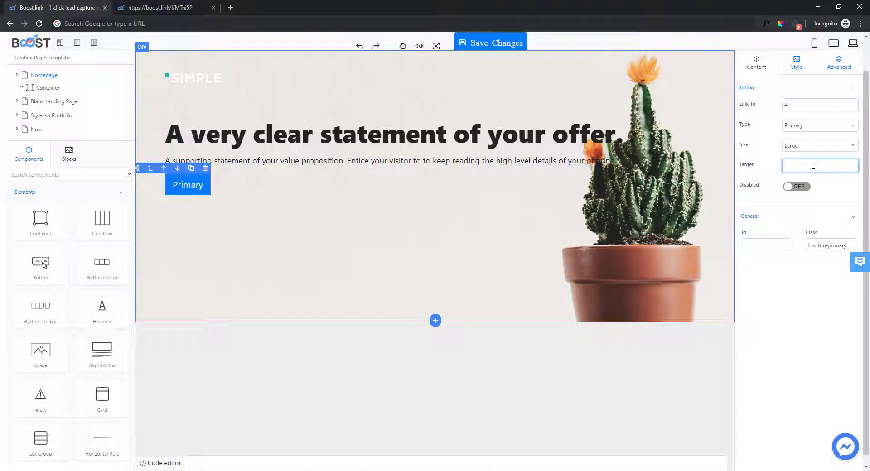
type("_blank")
Change the button's background color to a slightly brightened dark green
left_click(838, 63)
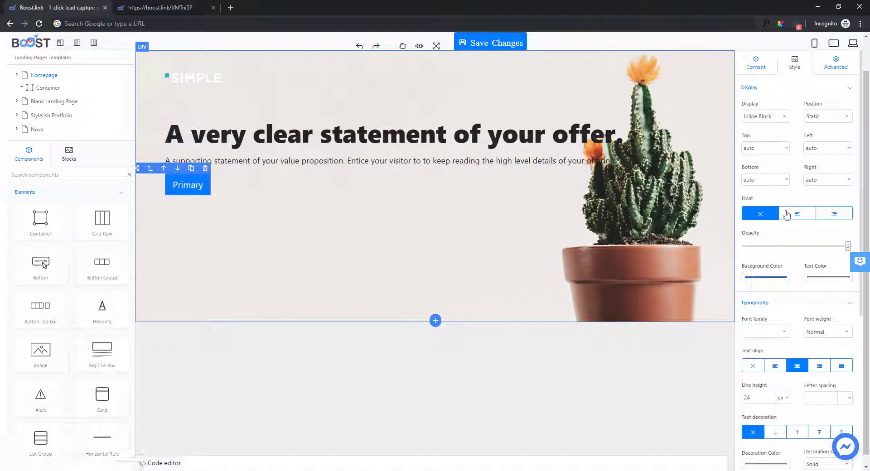
left_click(776, 279)
left_click(46, 58)
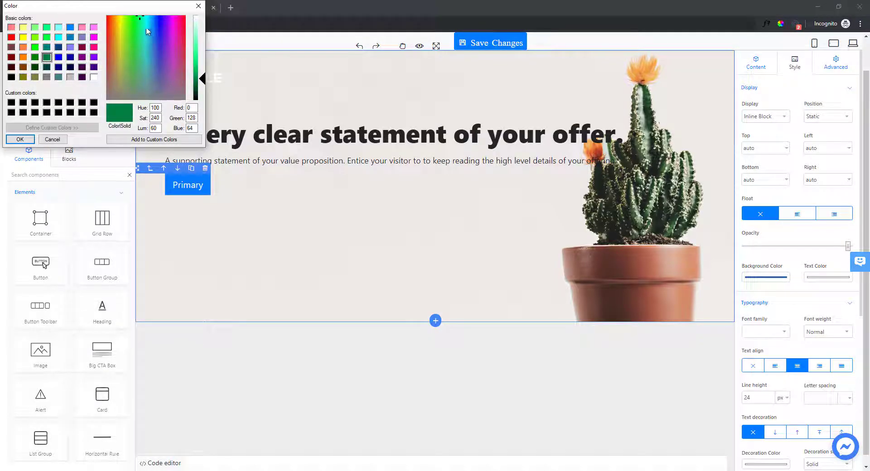
mouse_move(203, 78)
left_mouse_down()
mouse_move(203, 69)
mouse_move(202, 77)
left_mouse_up()
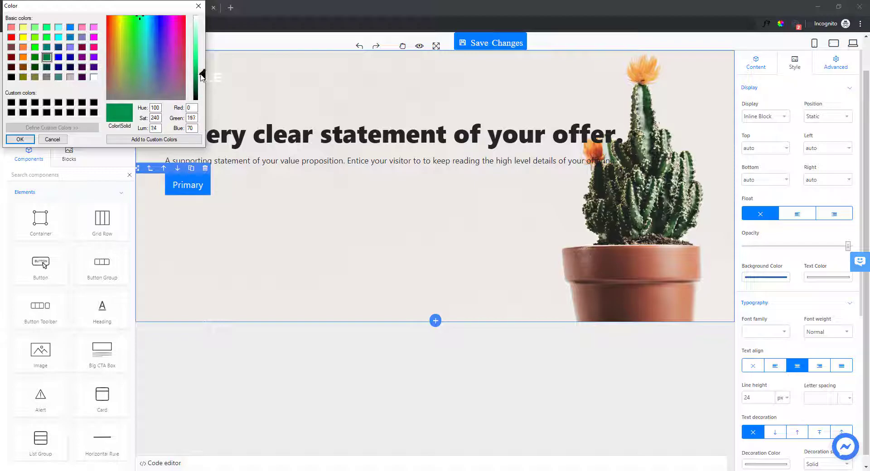
left_click(19, 139)
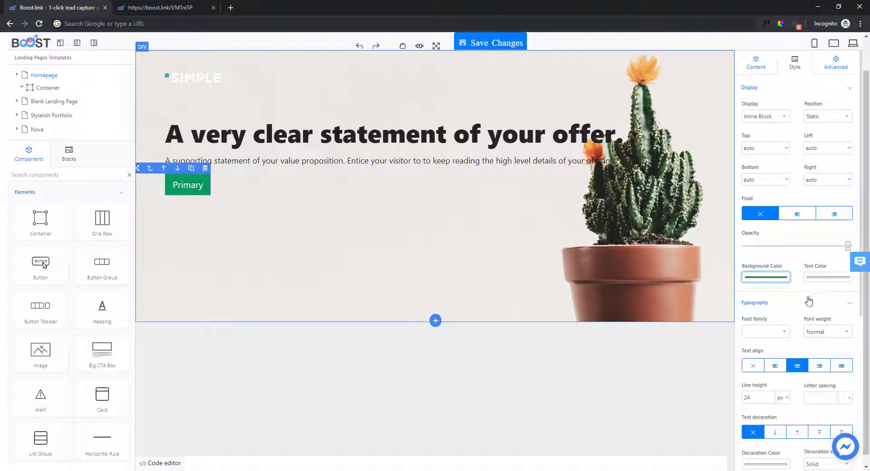
Set the button's width to 250, its height to 60 and its top padding to 15
scroll(808, 301, "down", 1)
scroll(798, 277, "down", 2)
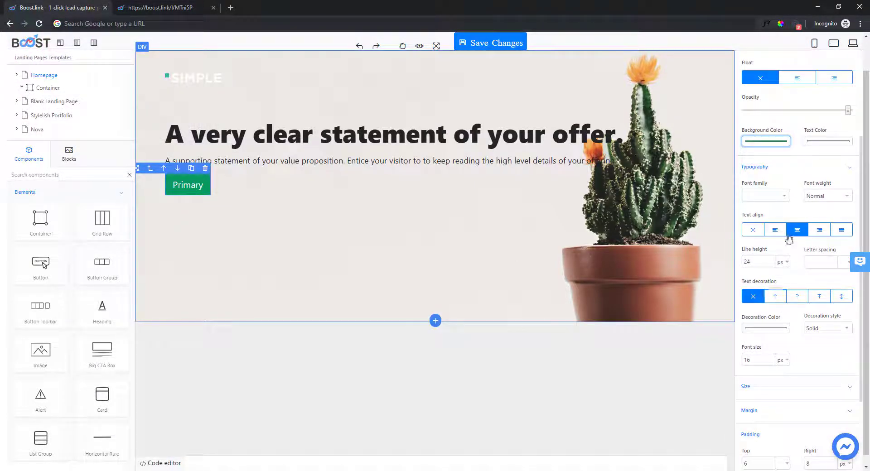
scroll(775, 308, "down", 1)
left_click(772, 341)
left_click(757, 370)
type("250")
double_click(817, 370)
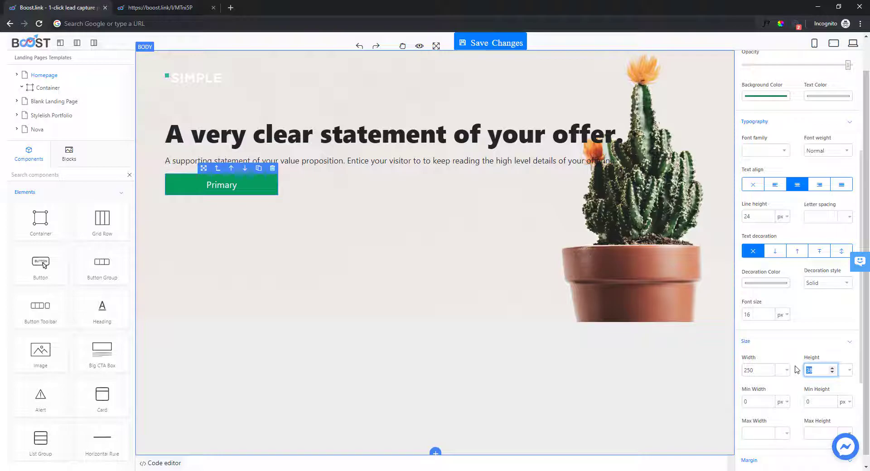
type("100")
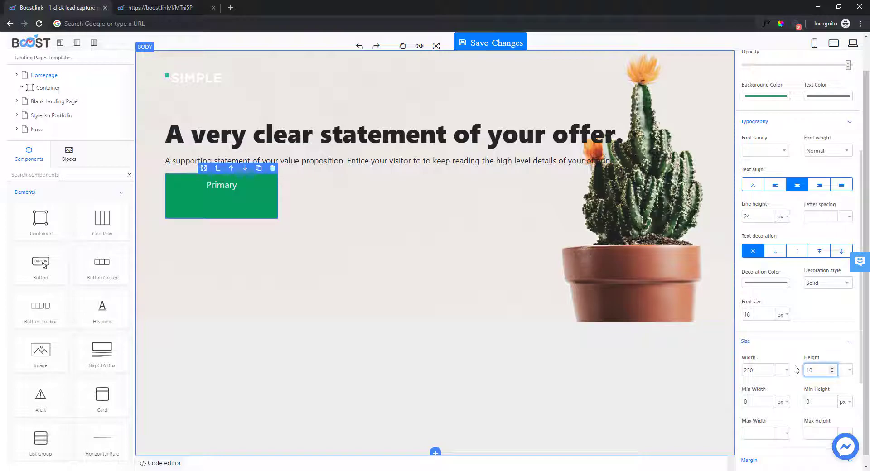
key("BackSpace")
type("60")
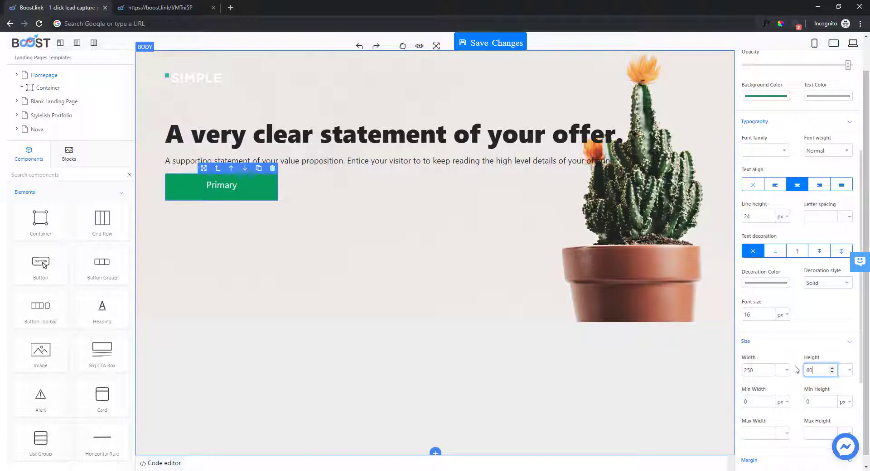
scroll(756, 395, "down", 3)
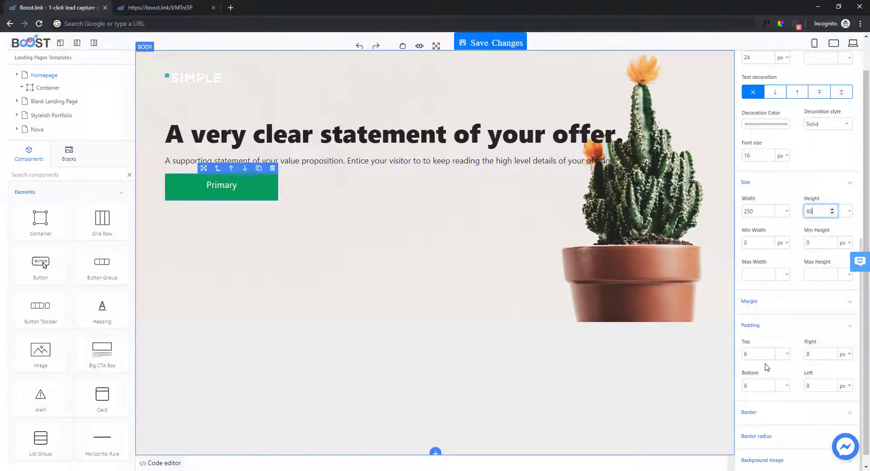
left_click_drag(762, 354, 738, 354)
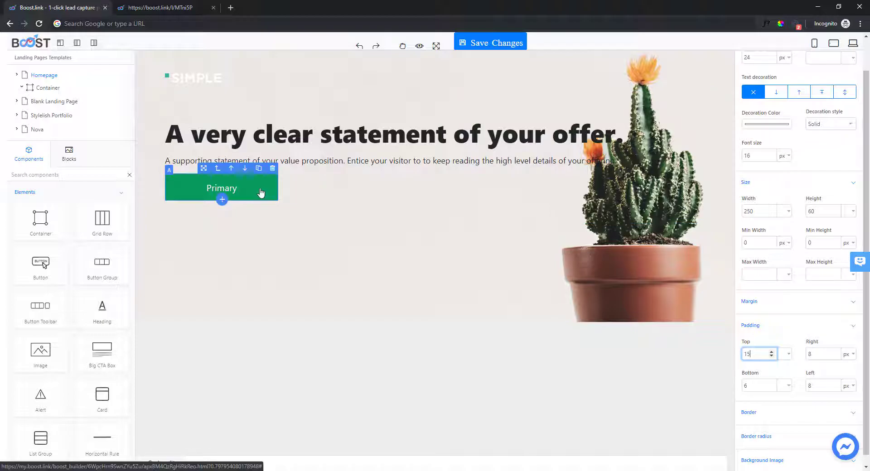
Replace the button's label with "CALL TO US ACTION" and make it bold
double_click(222, 192)
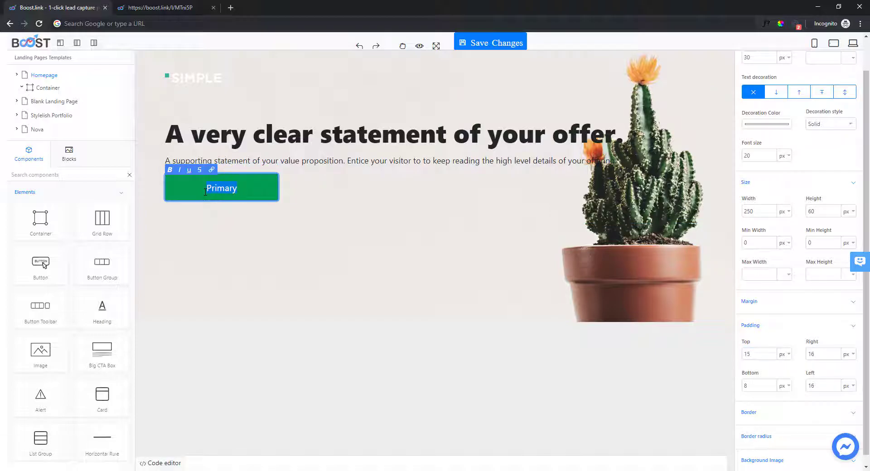
type("CALL TO US ACTION")
left_click_drag(209, 194, 264, 192)
left_click(355, 213)
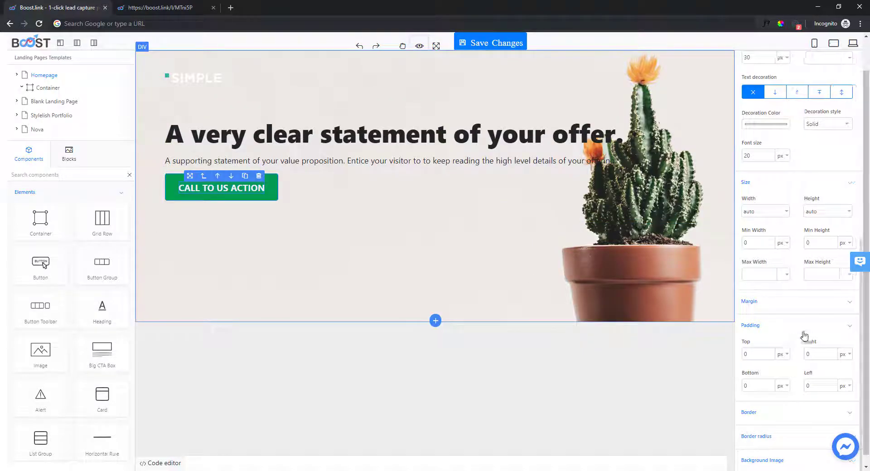
Set the button's border width to 0 px and its border style to Default
left_click(253, 191)
scroll(838, 299, "down", 3)
left_click(754, 379)
scroll(756, 380, "down", 2)
left_click(769, 370)
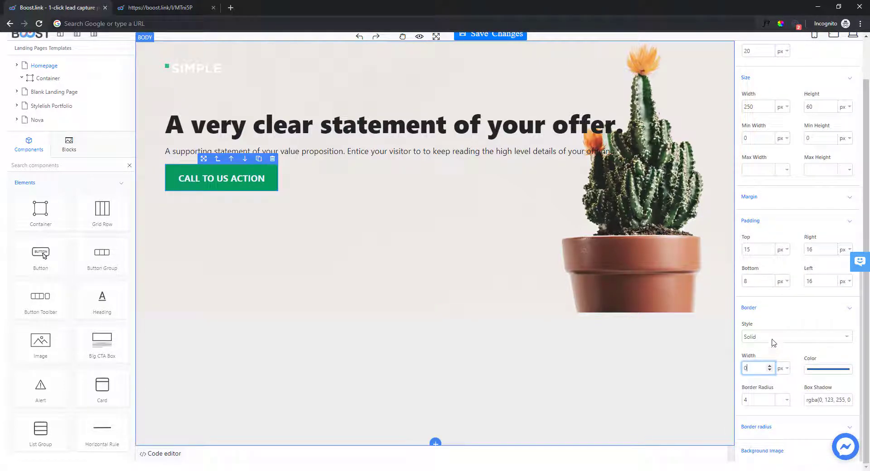
left_click(774, 337)
left_click(765, 346)
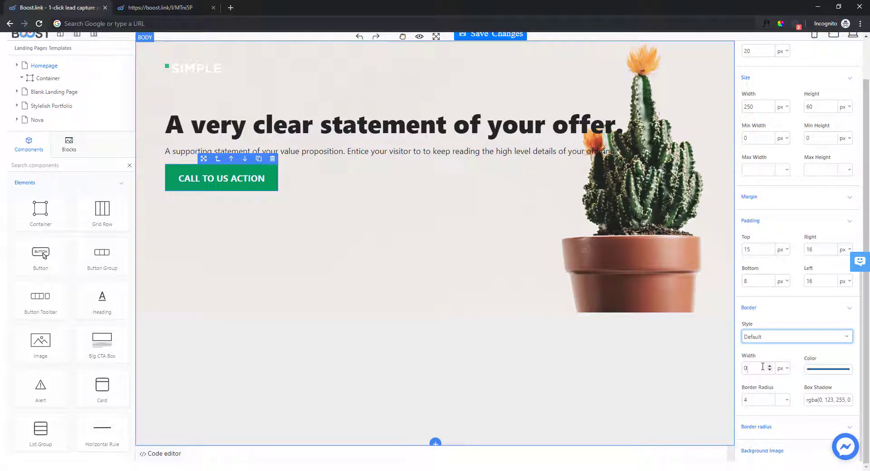
Try rounding all four corners of the button with a border radius of 50
left_click(756, 426)
scroll(757, 358, "down", 2)
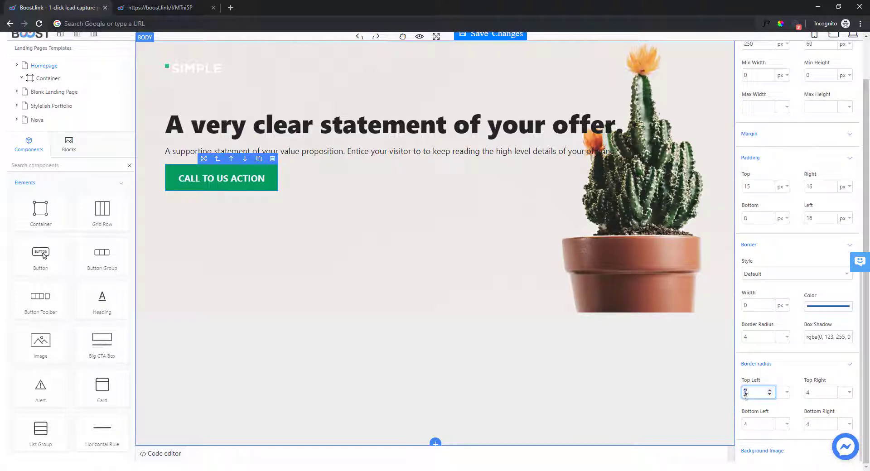
double_click(747, 424)
type("50")
double_click(808, 422)
type("550")
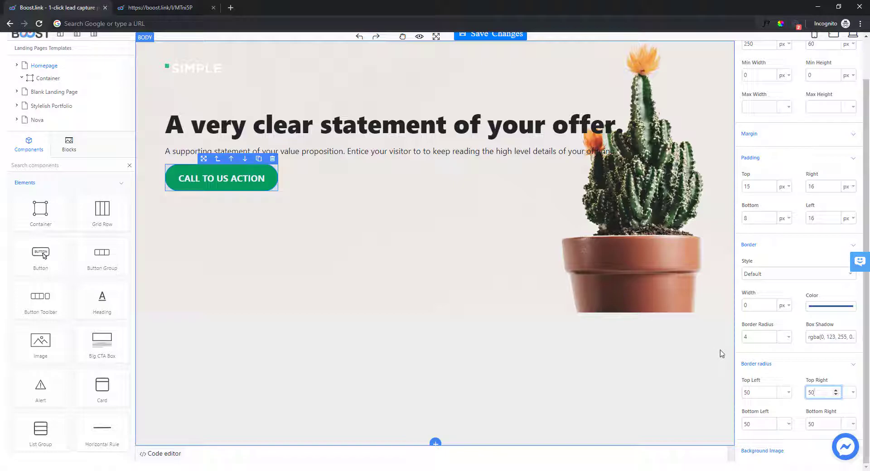
Square off the button by setting the border radius of all four corners to 0
type("0")
type("0")
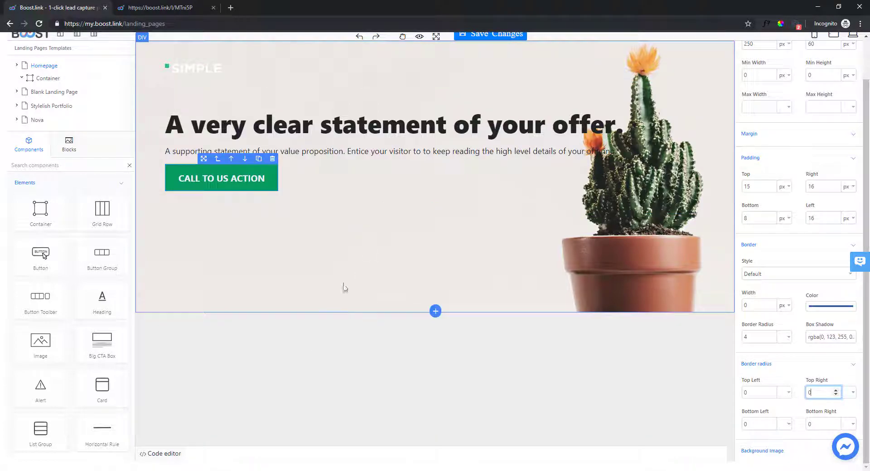
Check the reference page in the other tab and add a container below the hero section
left_click(154, 8)
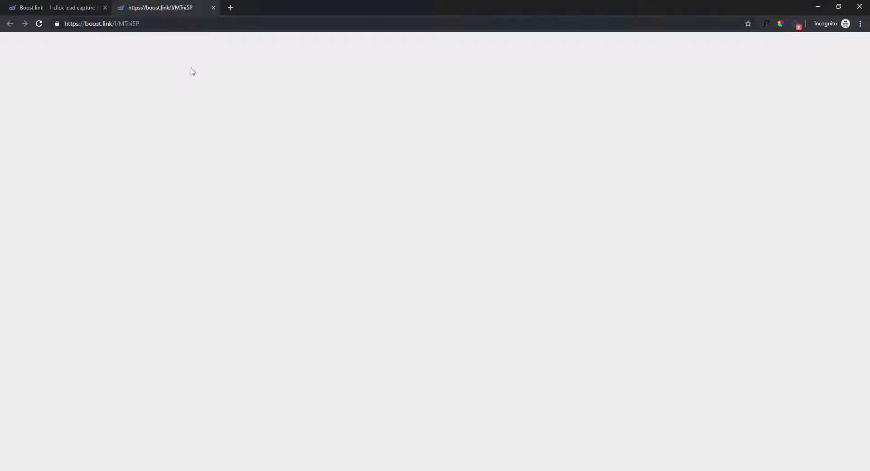
left_click(63, 5)
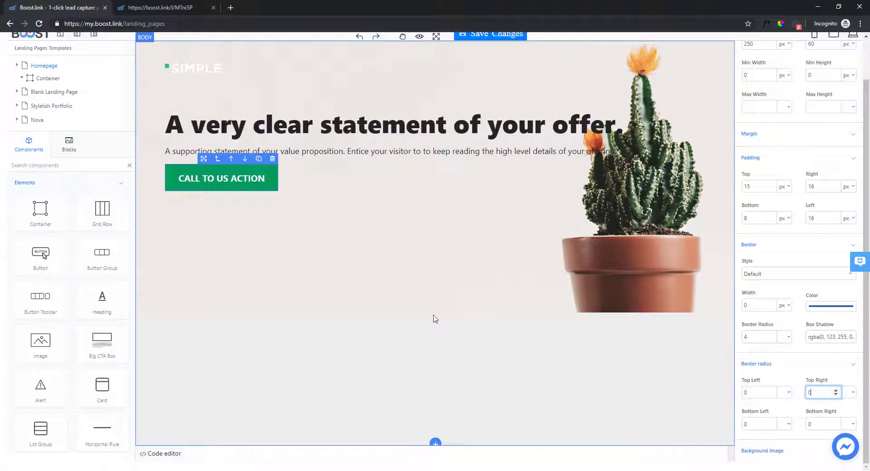
left_click(435, 311)
left_click(328, 251)
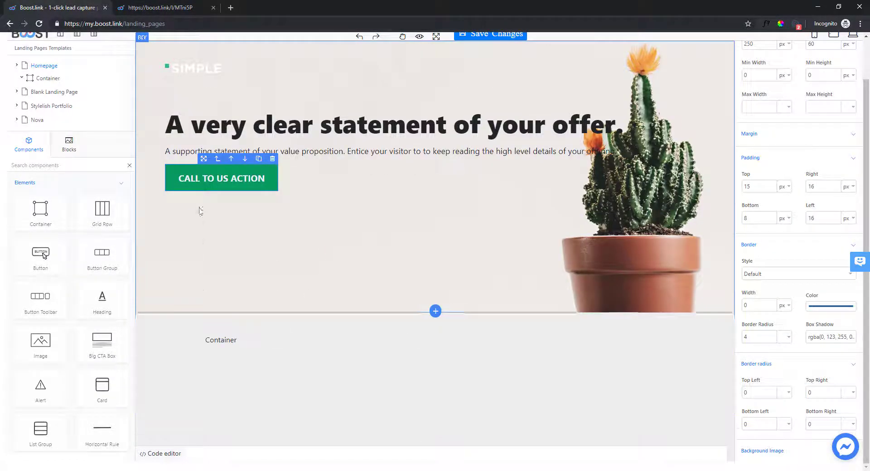
Make the new container span the full page width and select its placeholder text
left_click(189, 343)
scroll(761, 56, "up", 2)
left_click(796, 96)
scroll(810, 116, "down", 1)
left_click(813, 100)
left_click(805, 113)
left_click(509, 341)
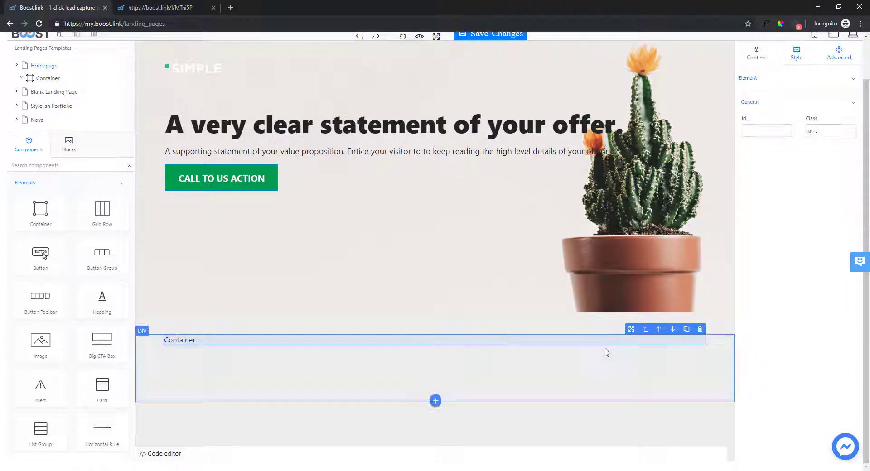
Remove the placeholder text from the container below the hero and set the container type to Fluid
left_click(699, 329)
left_click(257, 340)
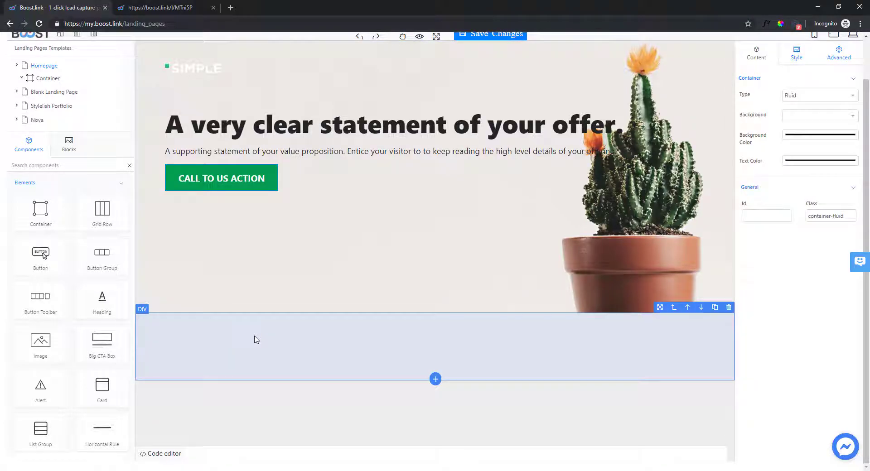
scroll(497, 132, "up", 1)
scroll(346, 187, "down", 2)
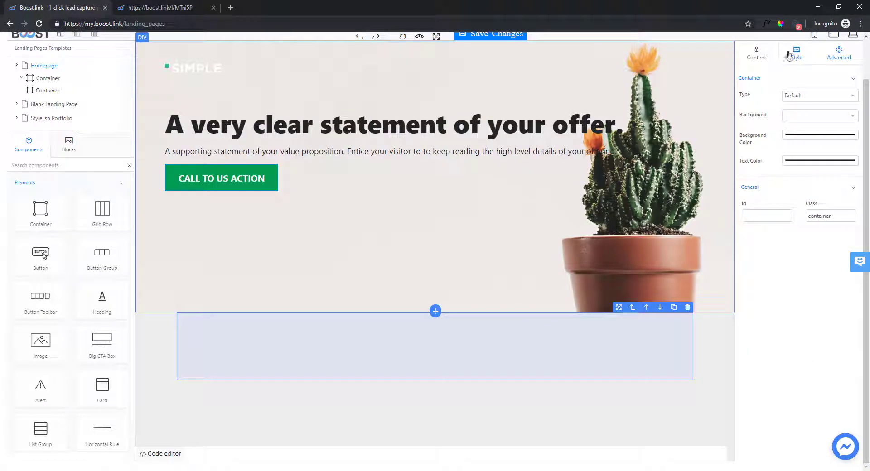
left_click(803, 95)
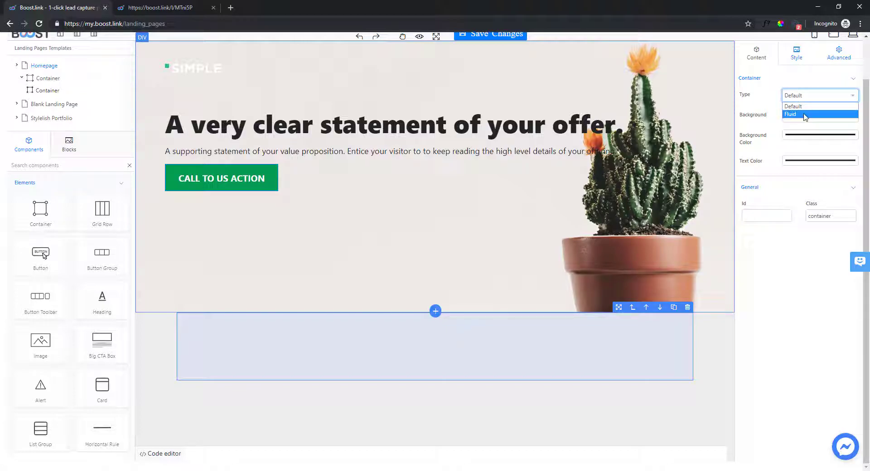
left_click(805, 114)
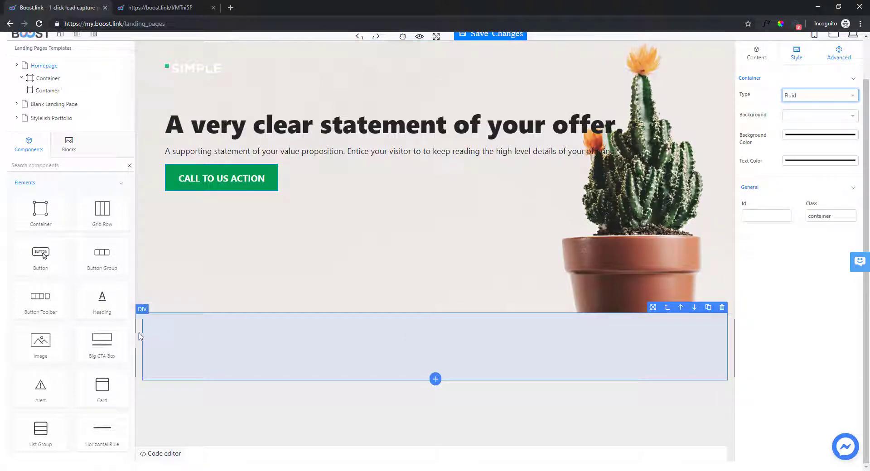
Give the container a White background and add a heading inside it
left_click(819, 116)
left_click(813, 196)
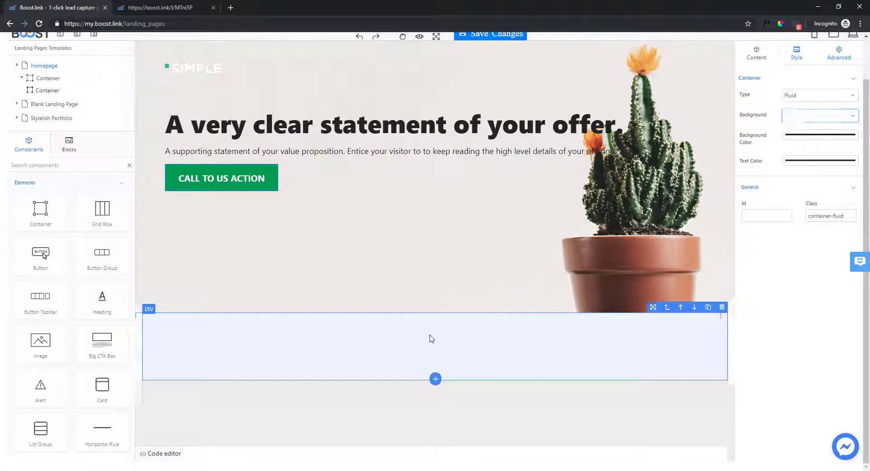
left_click(435, 379)
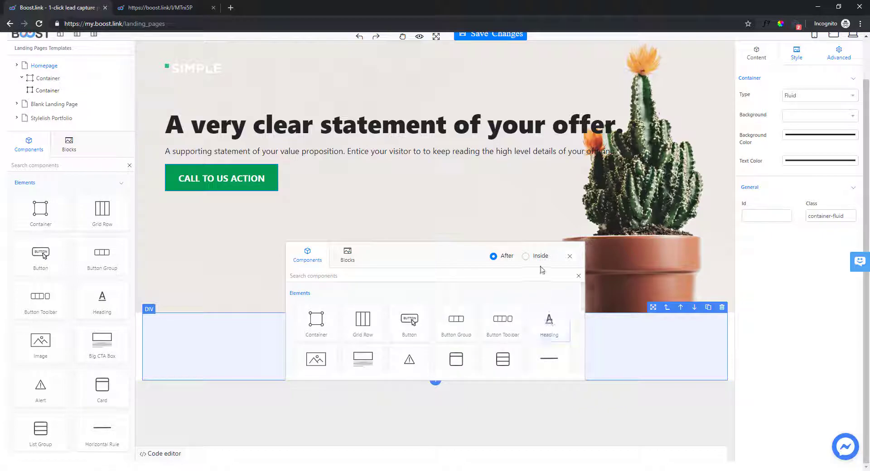
left_click(546, 322)
Set the container's padding to 50 px on all four sides
left_click(797, 53)
scroll(772, 344, "down", 6)
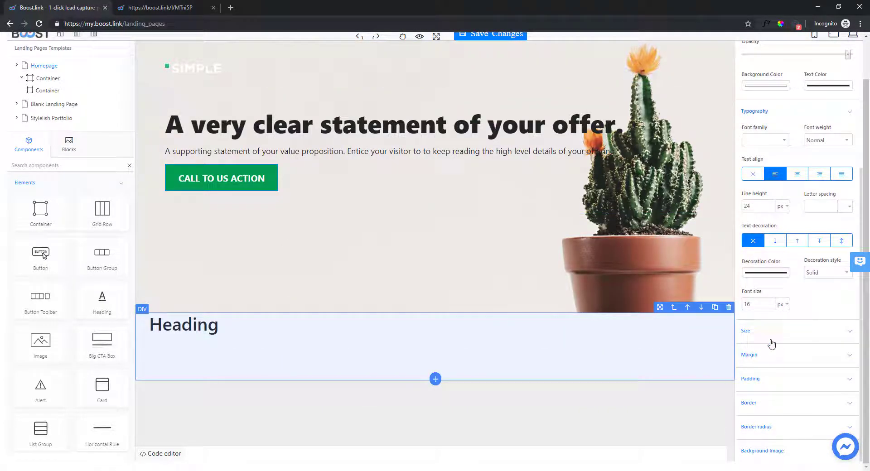
left_click(773, 358)
left_click(771, 363)
left_click(770, 379)
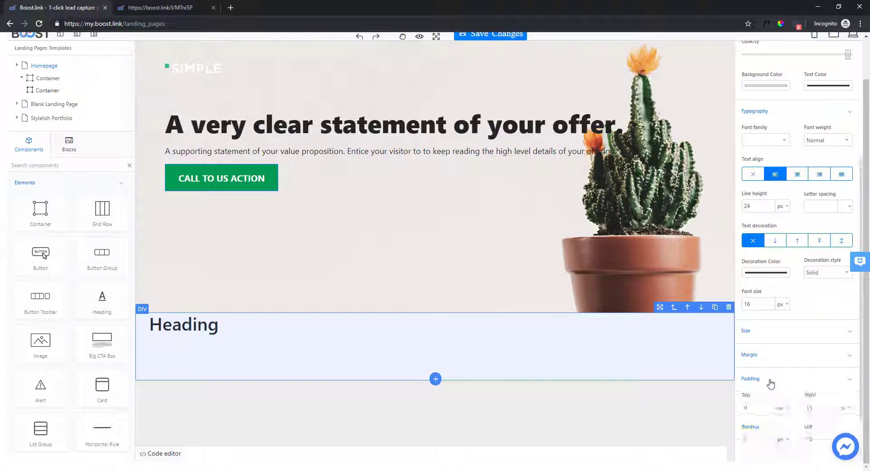
left_click_drag(758, 407, 741, 408)
type("50")
left_click_drag(758, 439, 740, 439)
type("50")
left_click_drag(816, 408, 771, 435)
type("5050")
left_click(287, 353)
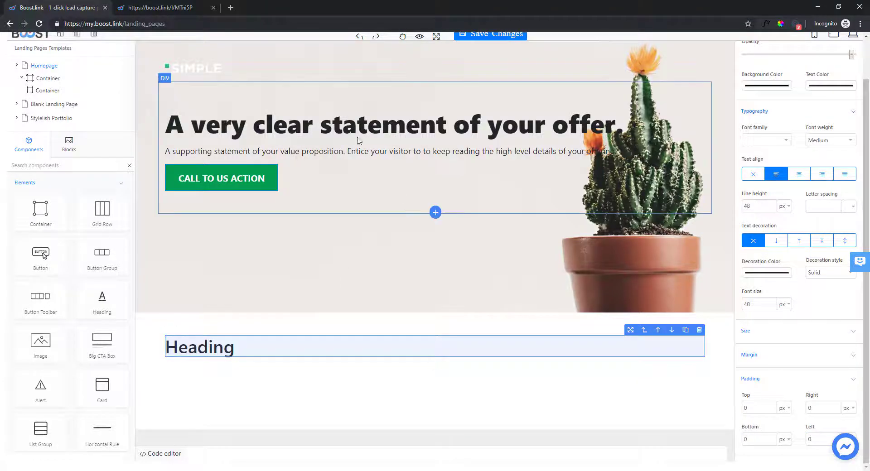
Copy the heading line above the company logos on the reference page in the other tab
left_click(181, 7)
scroll(568, 274, "down", 3)
scroll(535, 241, "up", 4)
left_click_drag(535, 241, 339, 239)
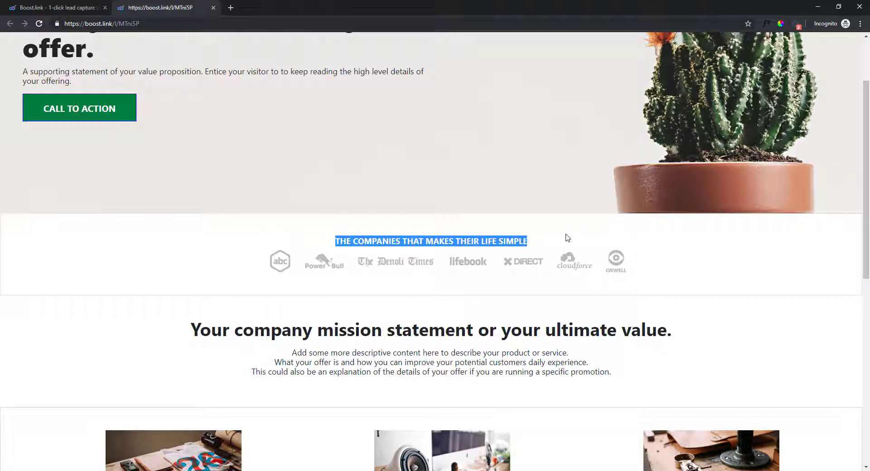
left_click(72, 6)
Replace the placeholder heading with the copied line "THE COMPANIES THAT MAKES THEIR LIFE SIMPLE" as plain text
double_click(221, 347)
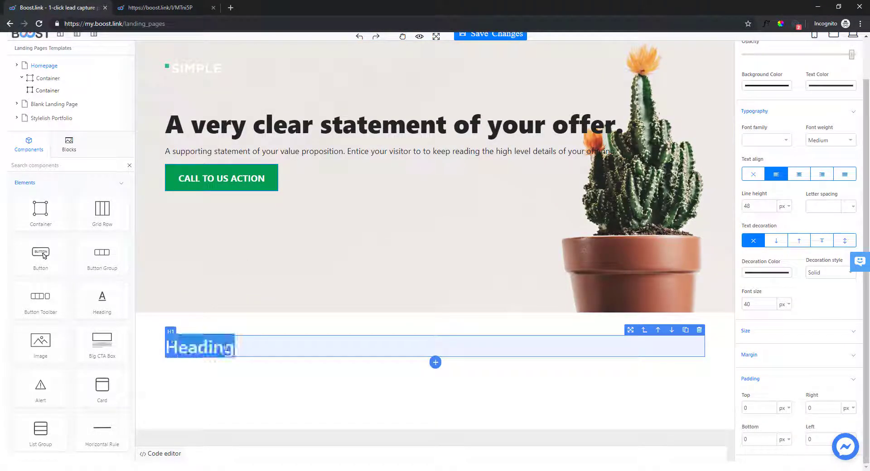
left_click(179, 7)
left_click(182, 24)
type("THE COMPANIES THAT MAKES THEIR LIFE SIMPLE")
key("ctrl+a")
left_click(77, 7)
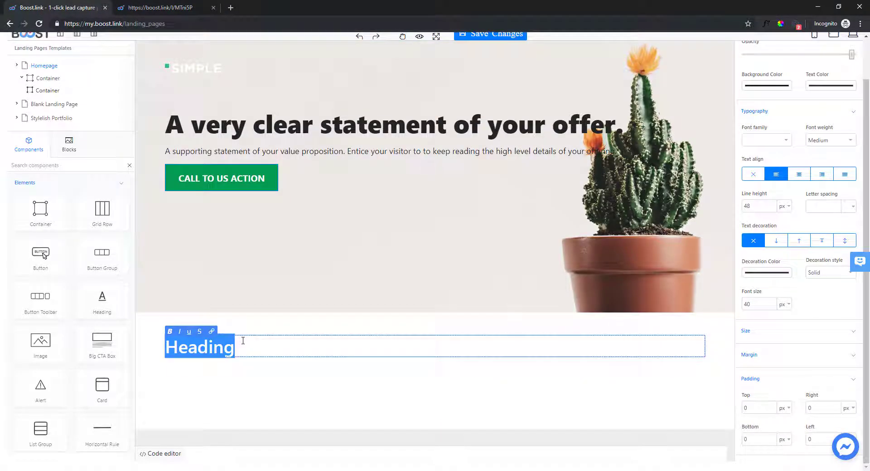
type("THE COMPANIES THAT MAKES THEIR LIFE SIMPLE")
Center the companies heading, set its font size to 24 px and make it bold
left_click(797, 174)
scroll(771, 217, "down", 2)
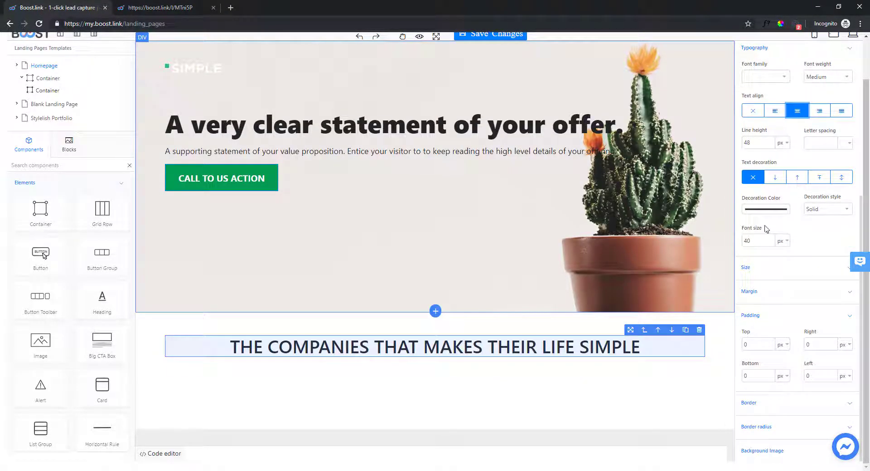
left_click_drag(758, 237, 735, 237)
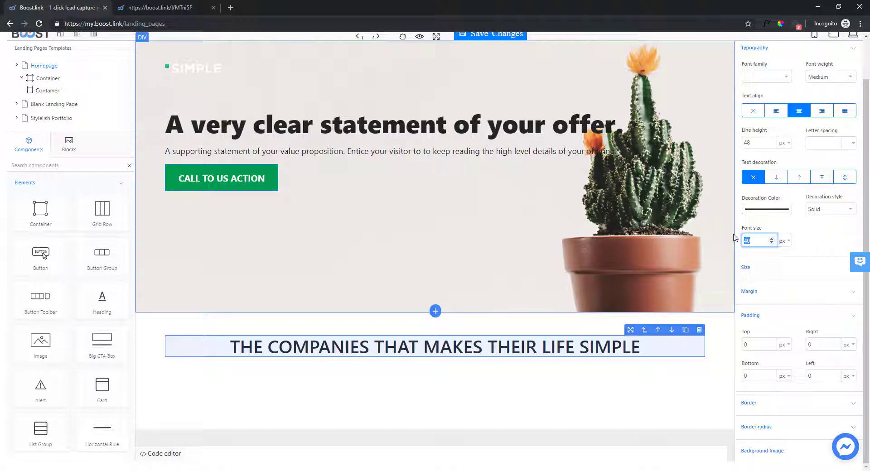
type("24")
triple_click(559, 342)
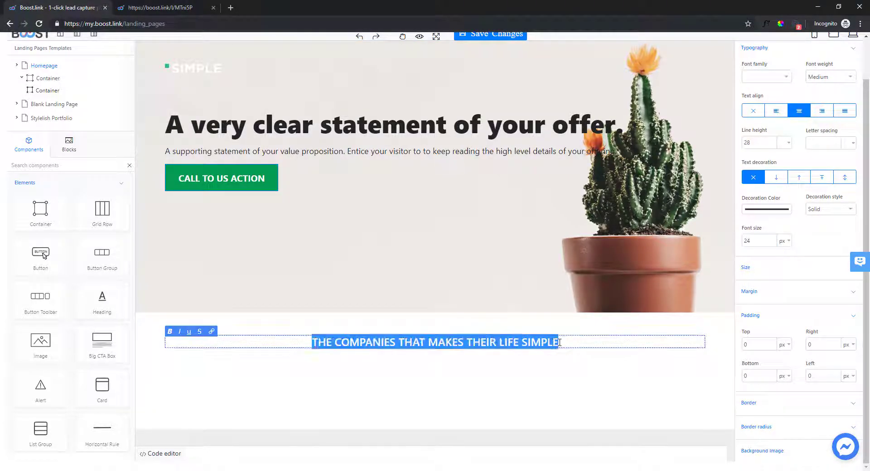
left_click(579, 344)
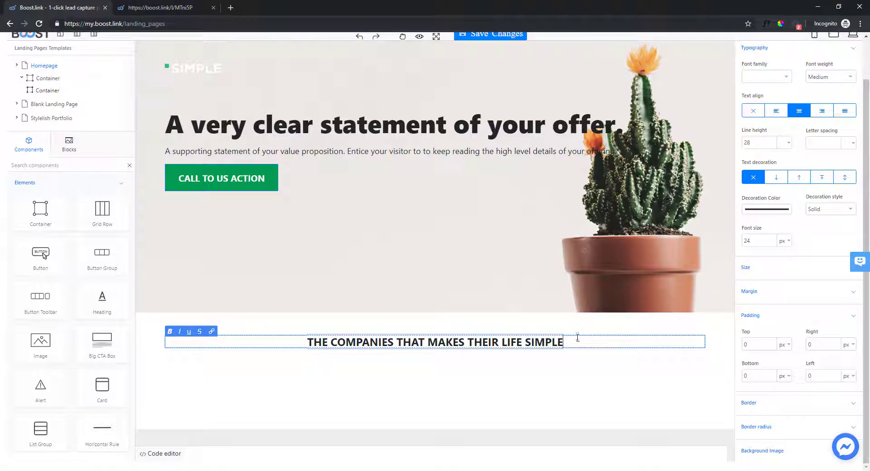
Color the companies heading light gray and set the minimum height of its surrounding container to 50 px
triple_click(578, 339)
scroll(800, 263, "up", 2)
left_click(825, 114)
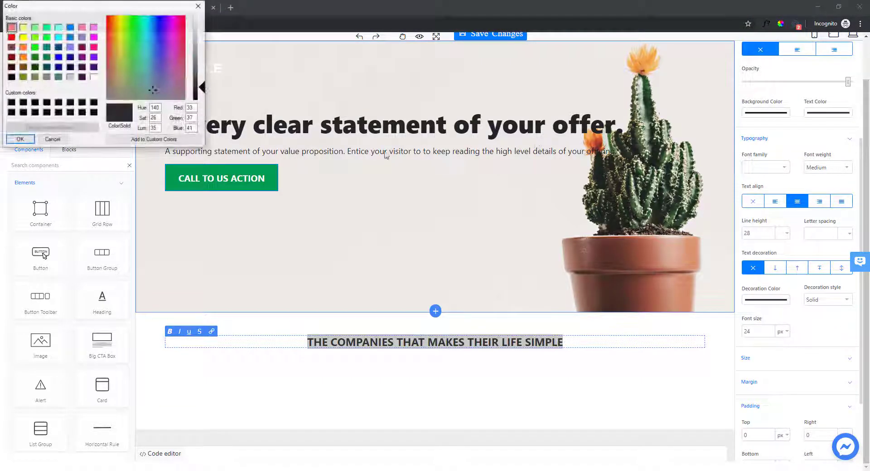
left_click(70, 77)
key("Return")
left_click(287, 374)
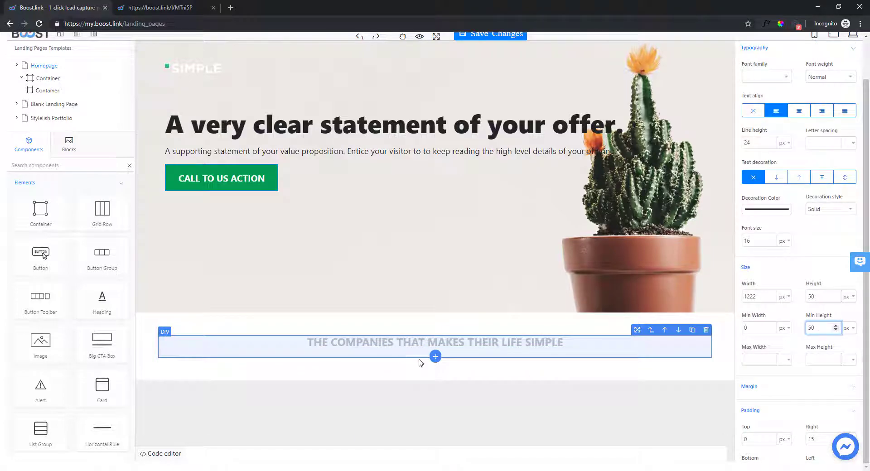
Add a container below the companies heading with type Fluid and a White background
left_click(434, 358)
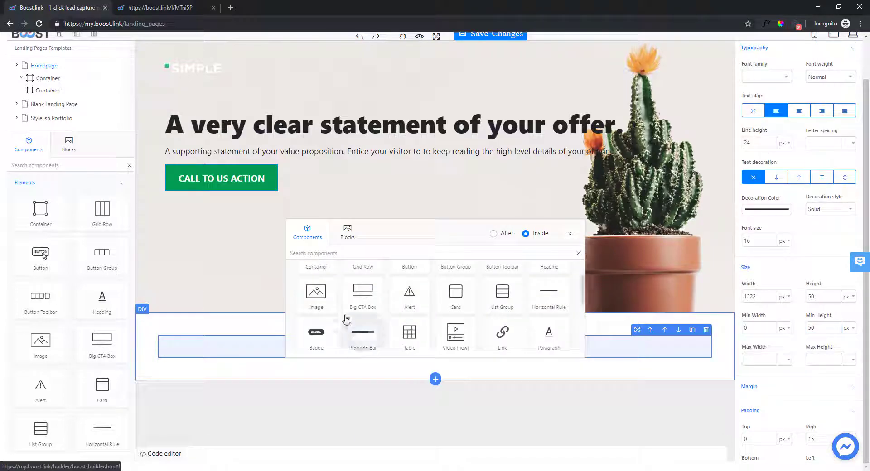
left_click(281, 372)
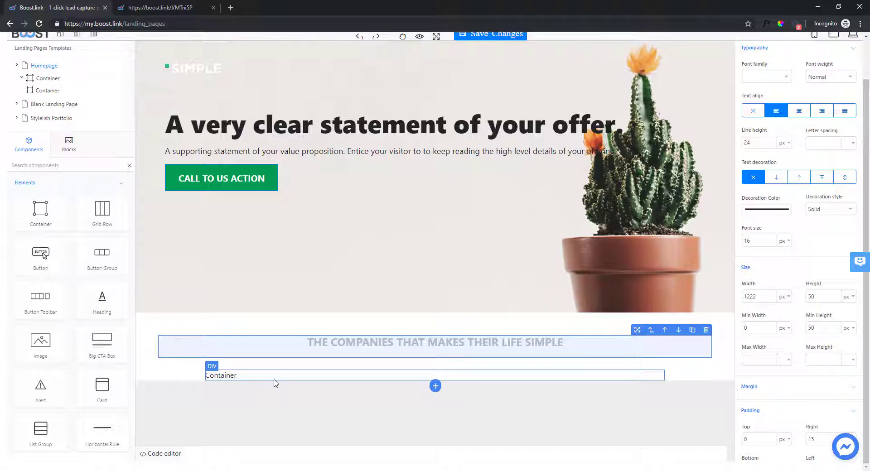
left_click(815, 140)
left_click(807, 159)
left_click(820, 162)
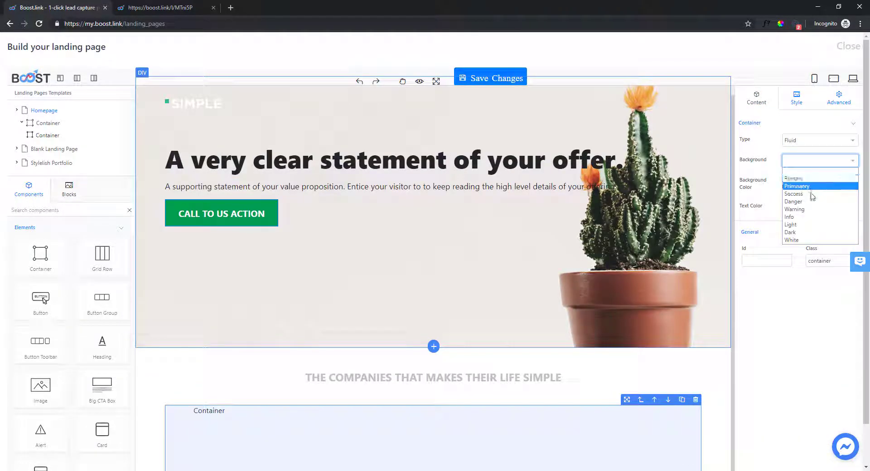
left_click(811, 237)
Delete the new container's placeholder text and put an image element in its place
scroll(226, 348, "down", 1)
left_click(227, 367)
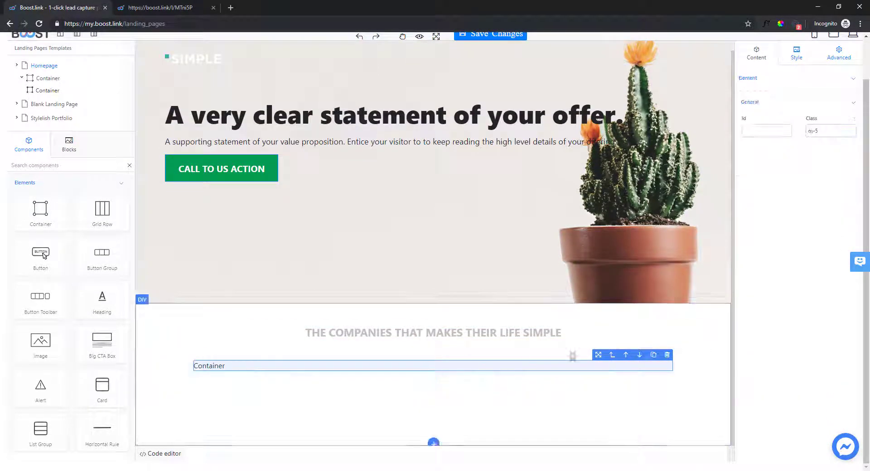
left_click(667, 356)
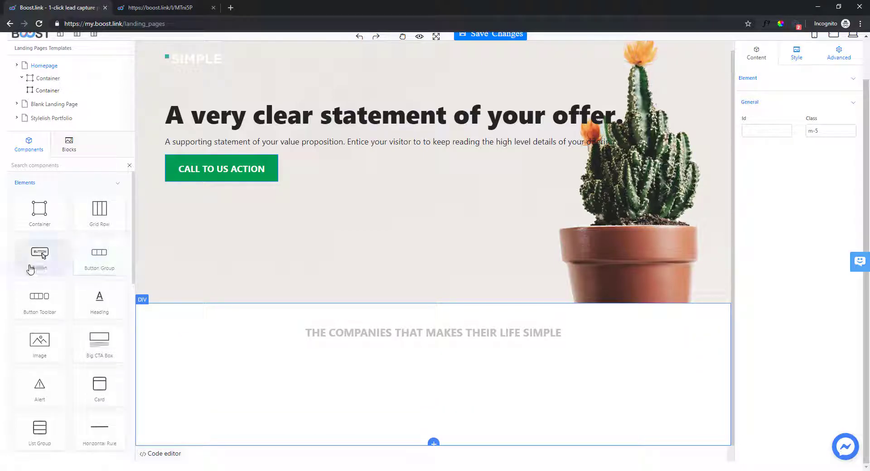
left_click_drag(40, 356, 264, 387)
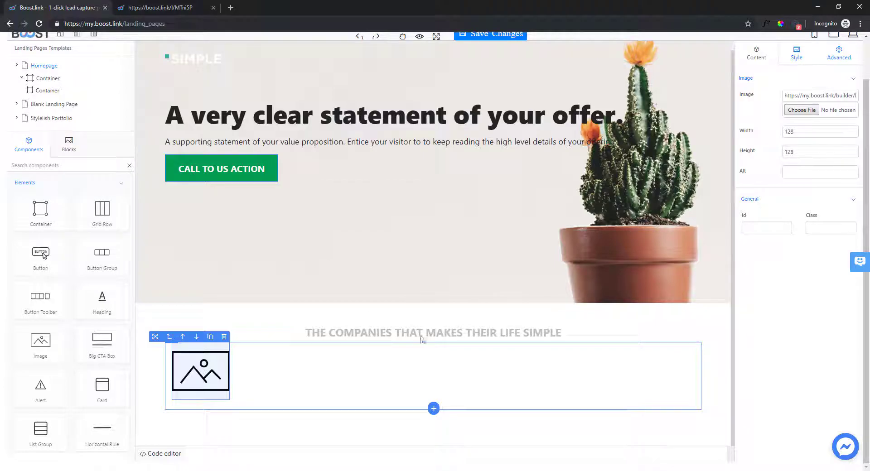
Center-align the contents of the container that holds the image
left_click(278, 372)
scroll(801, 118, "up", 1)
left_click(805, 103)
scroll(782, 235, "down", 5)
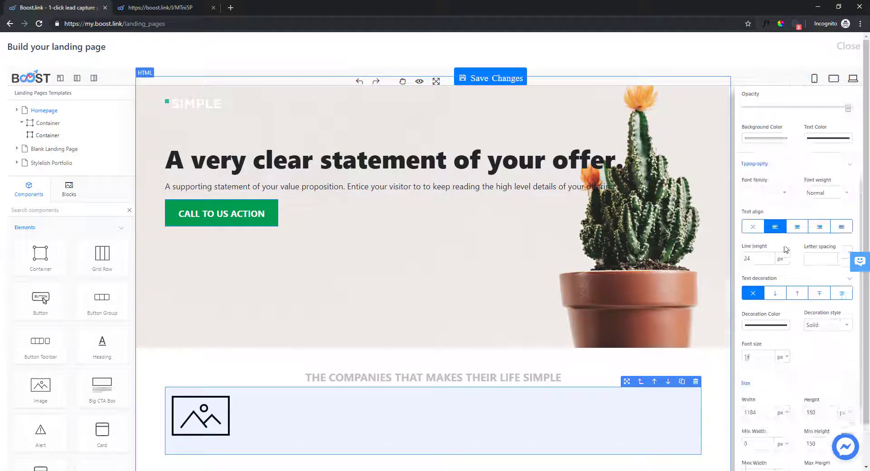
left_click(796, 222)
left_click(453, 419)
Load company_logos.png into the image element below the companies heading
left_click(465, 400)
scroll(778, 201, "up", 4)
left_click(765, 103)
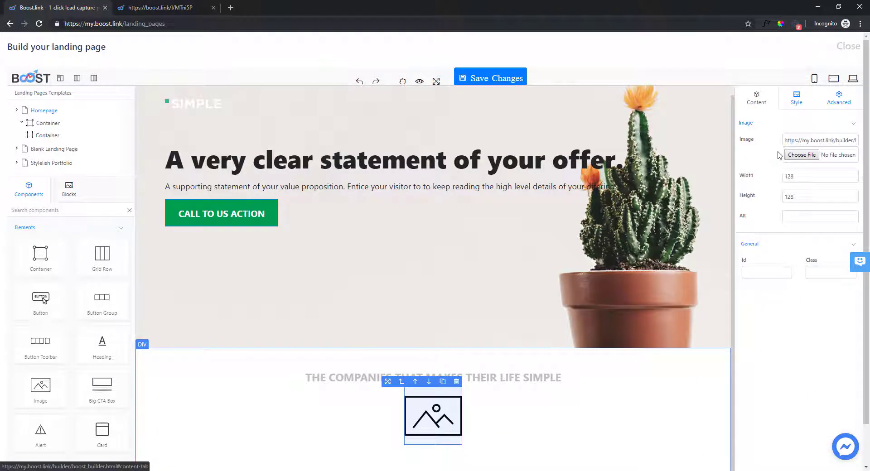
left_click(803, 156)
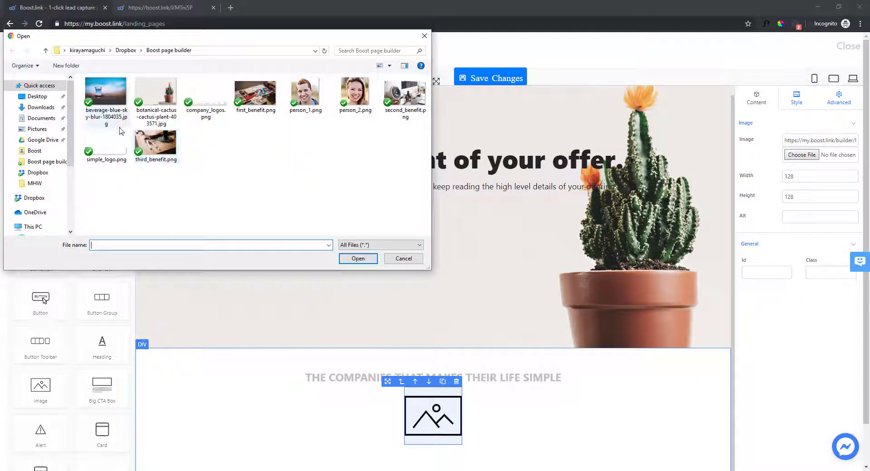
left_click(205, 97)
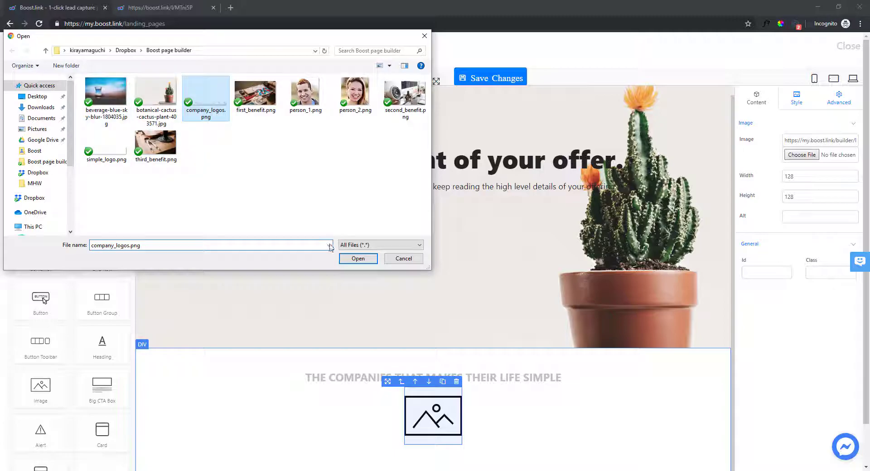
left_click(358, 258)
Set the company logos image to a width of 786 and a height of 51
scroll(512, 305, "down", 1)
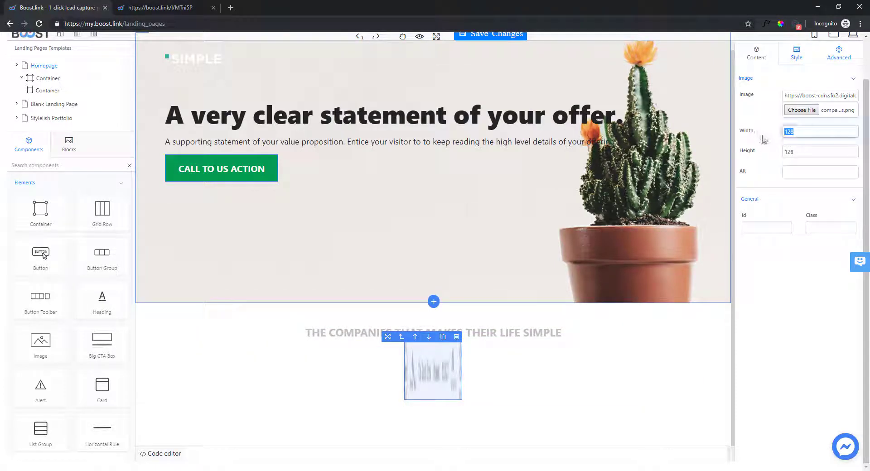
type("786")
left_click(787, 151)
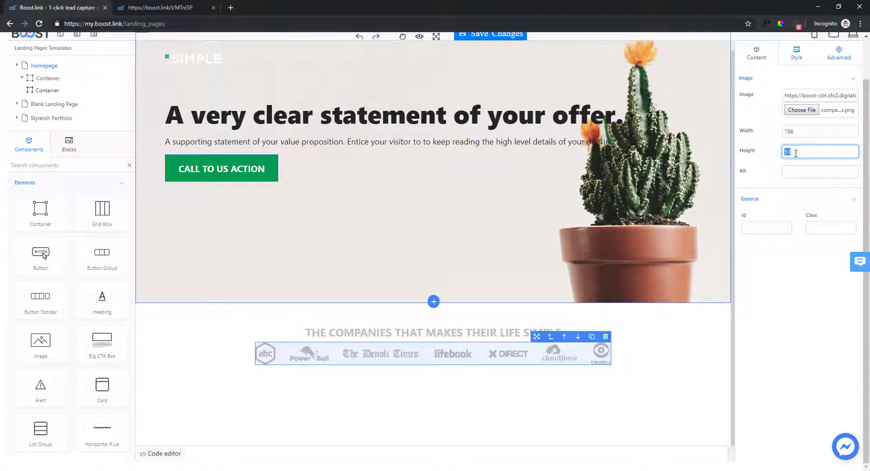
Set the minimum height to 50 px for the logos container and 200 px for the full-width section around it
left_click(451, 388)
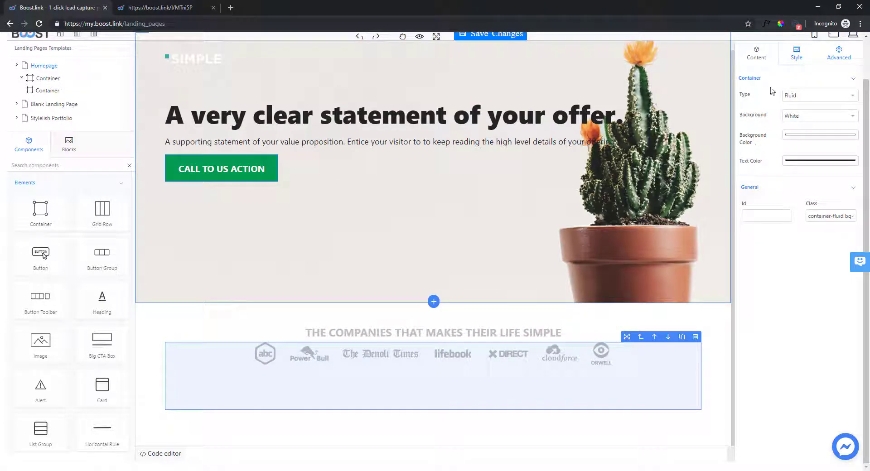
scroll(766, 282, "down", 5)
scroll(766, 284, "down", 5)
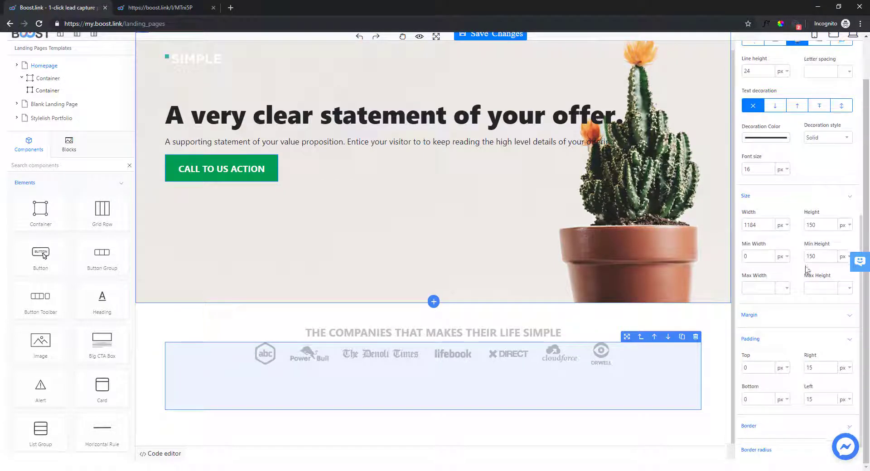
left_click_drag(817, 257, 806, 268)
type("50")
left_click(383, 383)
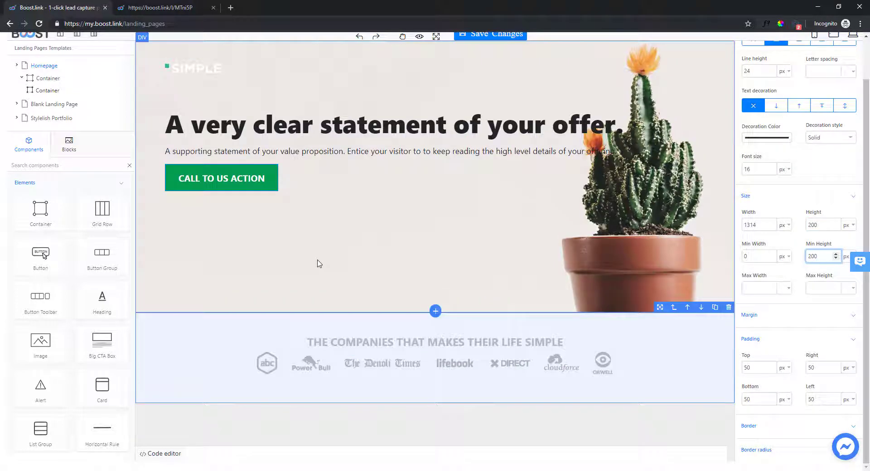
Check the sections below the company logos on the reference page in the other tab
key("ctrl+Tab")
scroll(221, 187, "down", 4)
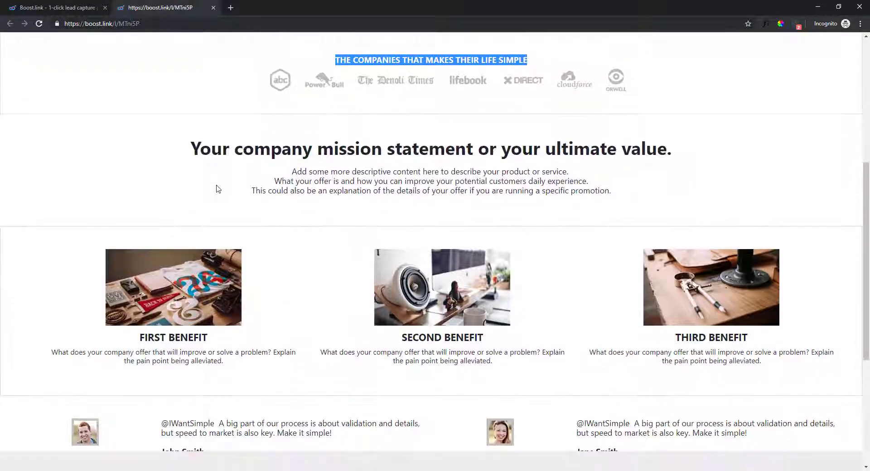
scroll(228, 173, "up", 1)
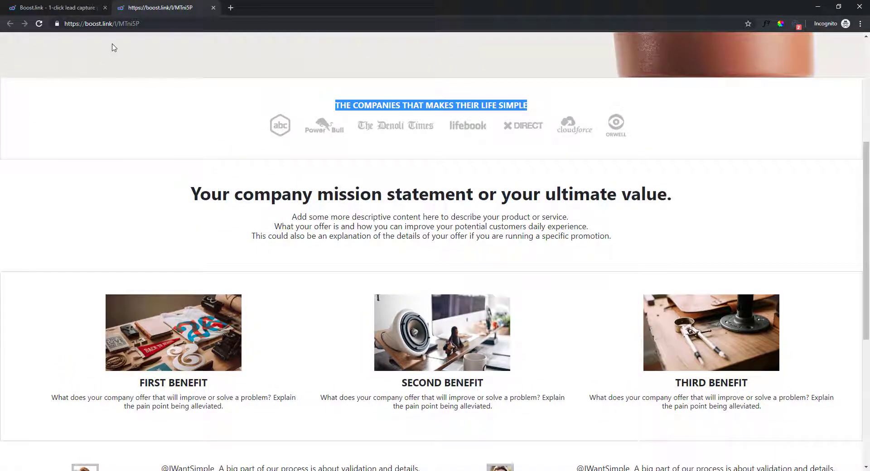
Return to the page editor and add a fluid container with a white background below the company logos section
key("ctrl+shift+Tab")
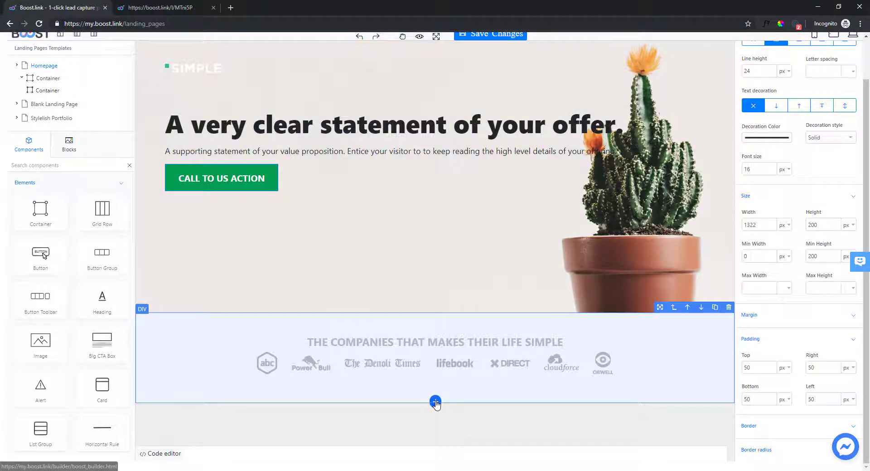
left_click(435, 402)
left_click(756, 53)
left_click(812, 95)
left_click(810, 114)
left_click(265, 365)
left_click(696, 351)
left_click(281, 399)
left_click(805, 116)
left_click(790, 194)
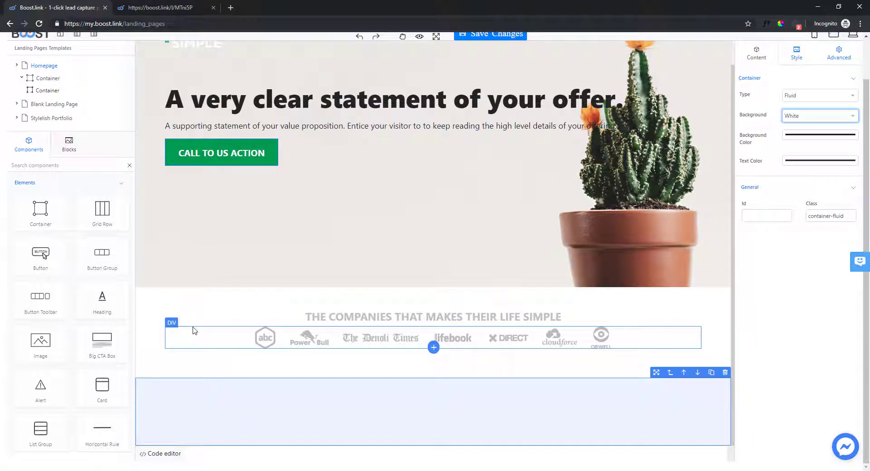
Add a centred heading inside the new white container and set the container's padding to 50 px on all sides
left_click_drag(99, 299, 204, 412)
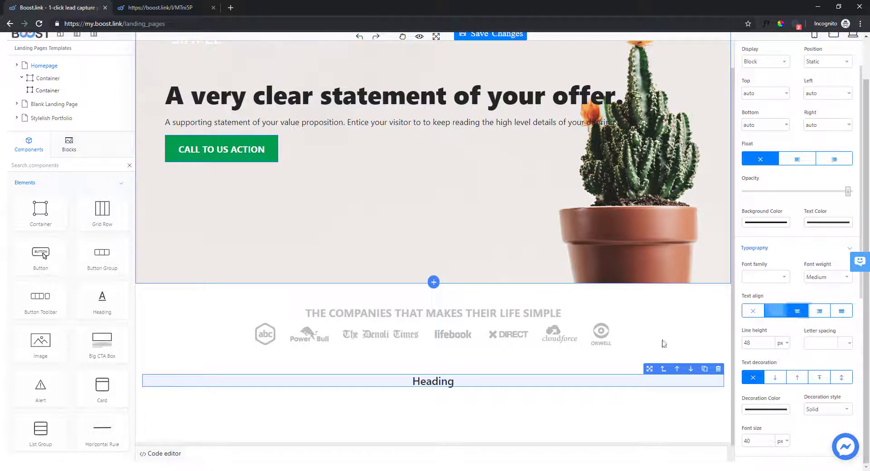
left_click(156, 409)
scroll(790, 374, "down", 3)
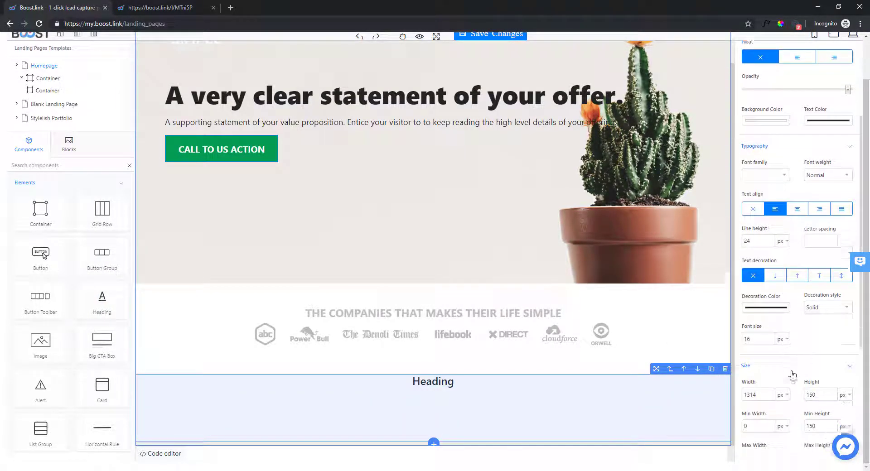
Replace the new heading's text with "Your company mission statement or your ultimate value." in bold
double_click(432, 382)
type("Your company mission statement or your ultimate value.")
triple_click(473, 403)
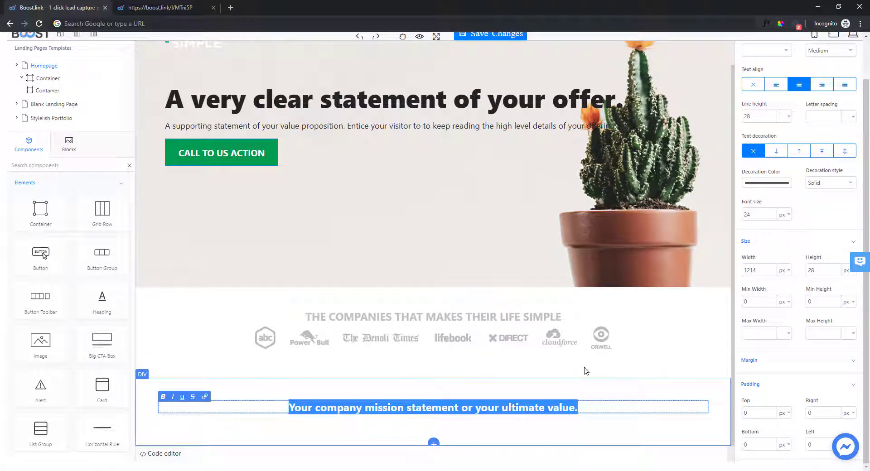
Set the mission statement heading's font size to 38 px
scroll(754, 253, "up", 1)
double_click(746, 260)
type("48")
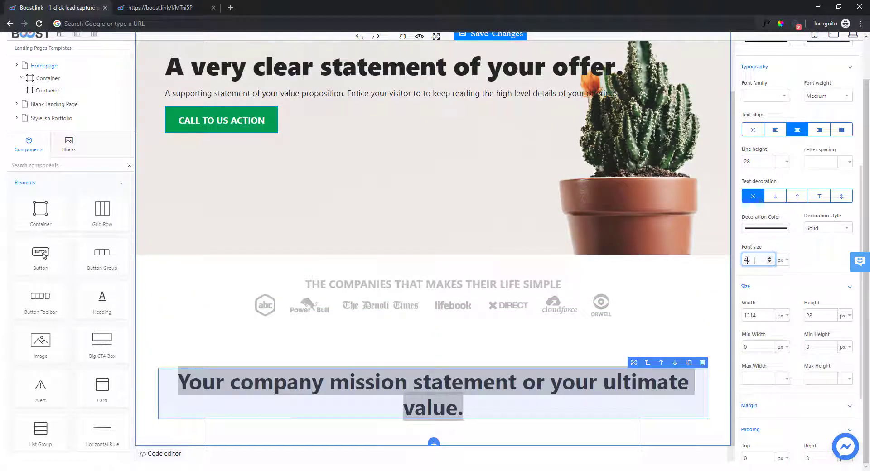
type("38")
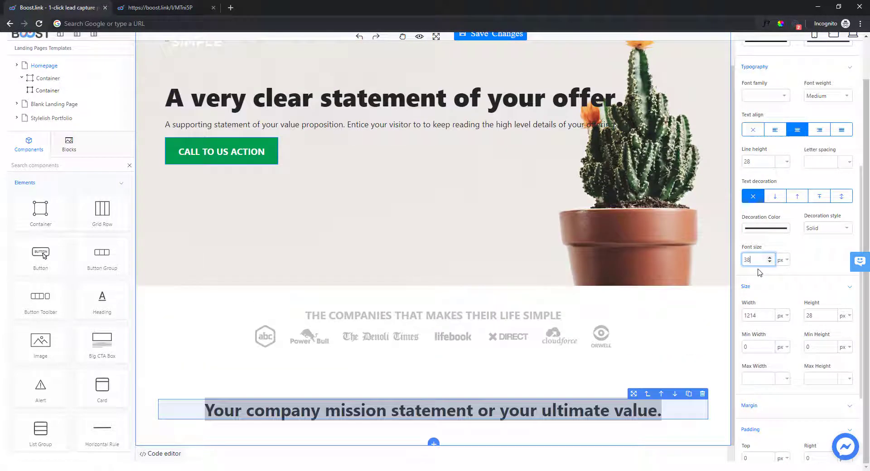
left_click(537, 398)
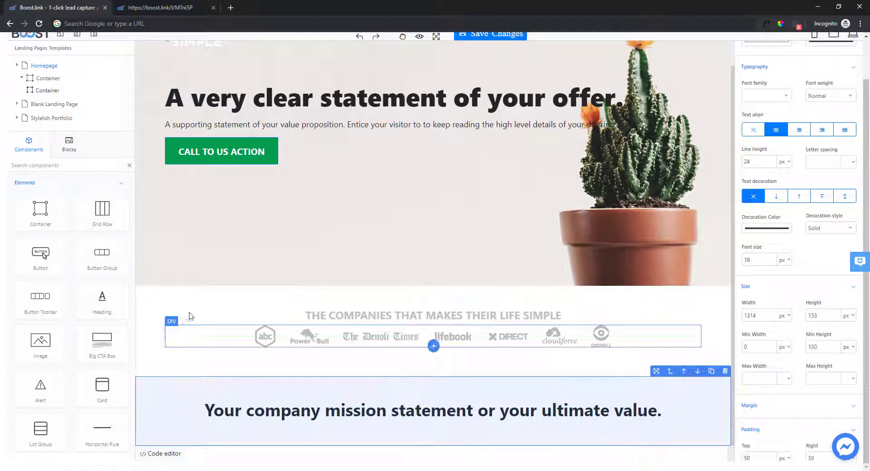
Duplicate the mission statement heading within its container
key("ctrl+Tab")
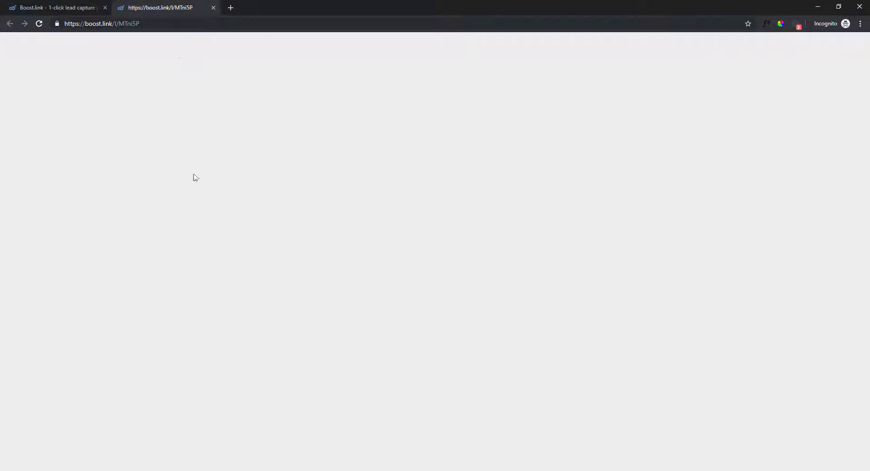
left_click(93, 3)
left_click(163, 8)
left_click(68, 7)
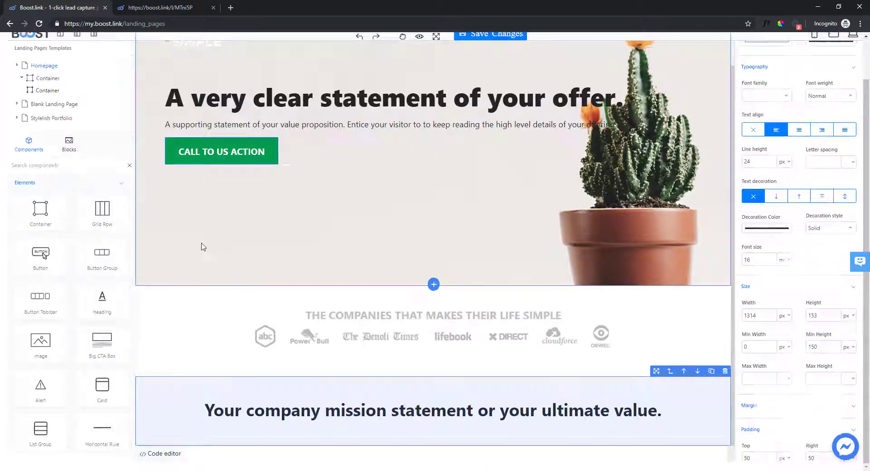
left_click(186, 415)
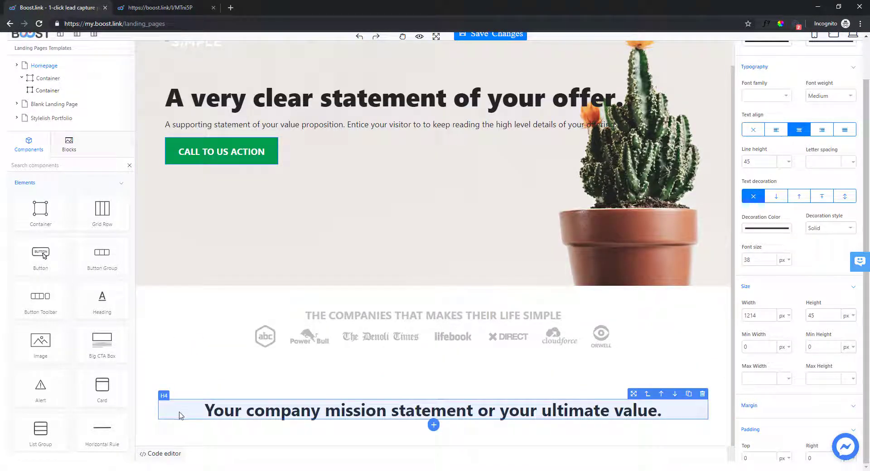
left_click(687, 395)
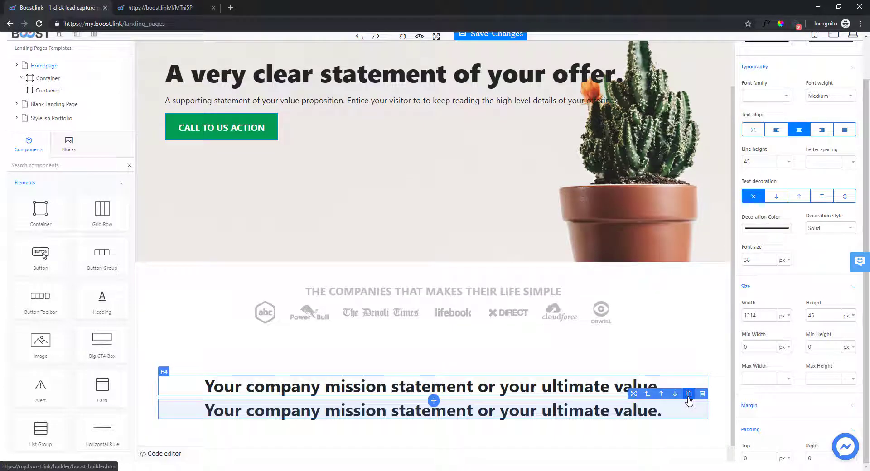
Copy the three-line description under the mission statement on the reference page and paste it over the duplicate heading's text
key("ctrl+Tab")
left_click_drag(632, 239, 433, 222)
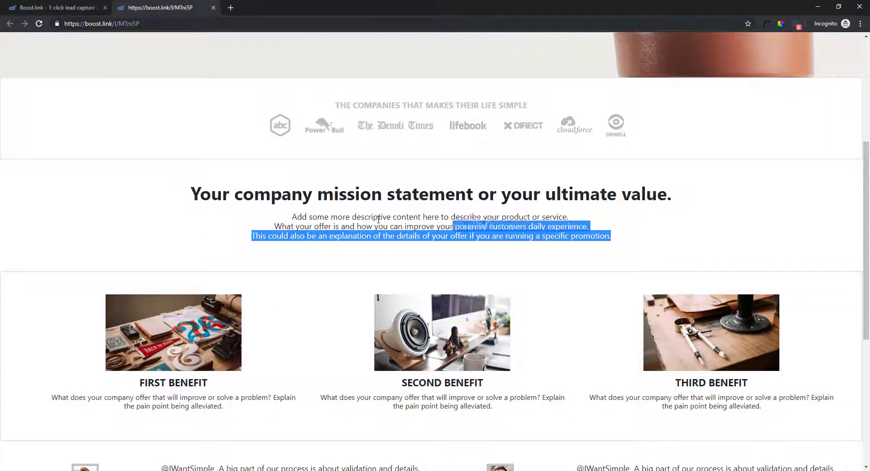
left_click_drag(433, 221, 289, 217)
key("ctrl+c")
key("ctrl+Tab")
double_click(192, 409)
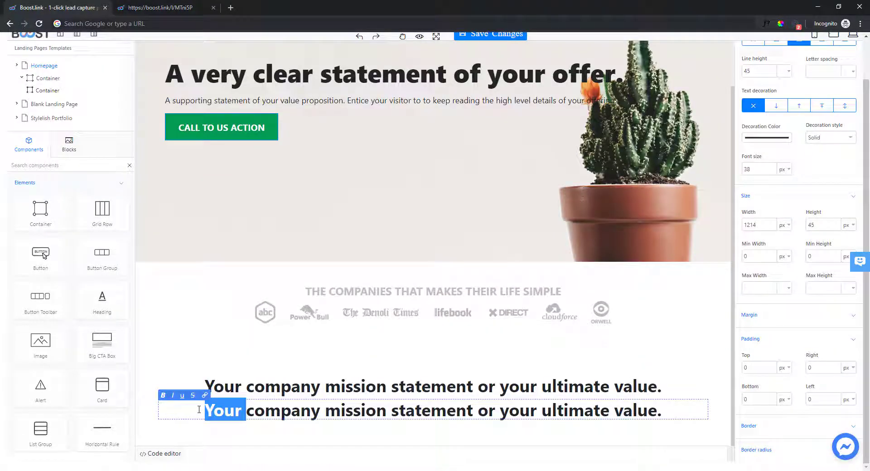
key("ctrl+a")
key("ctrl+v")
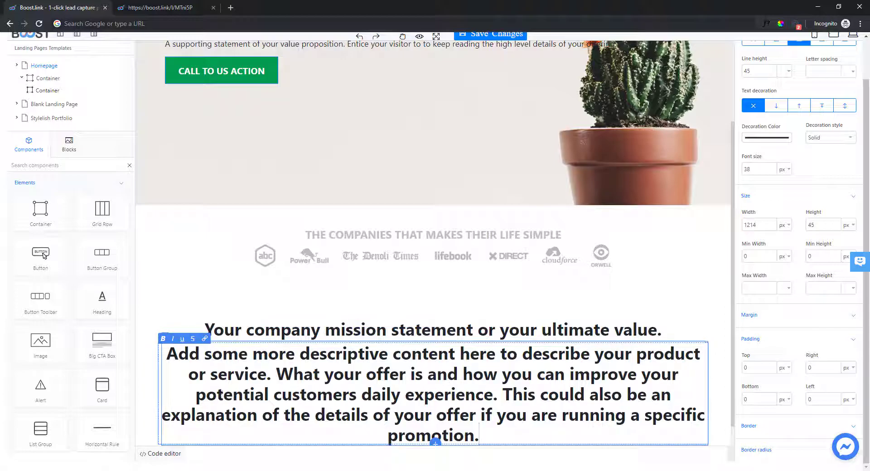
Remove the bold formatting from the pasted description text and set its font size to 22 px
key("ctrl+a")
double_click(314, 376)
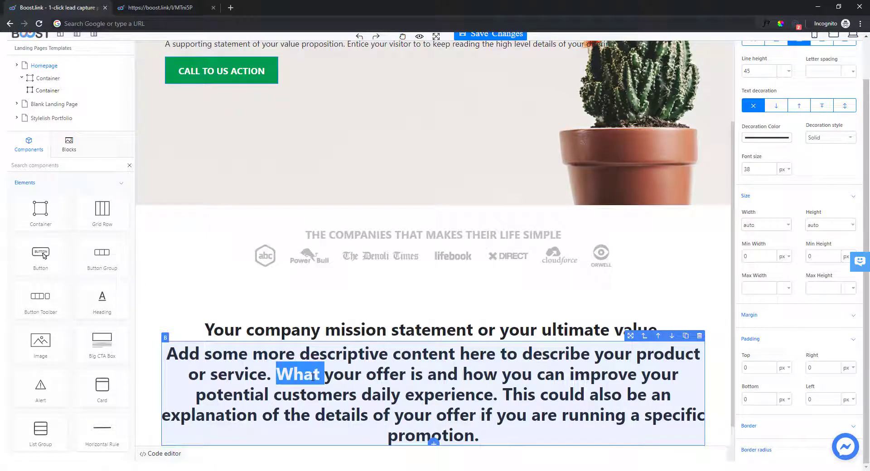
left_click(248, 376)
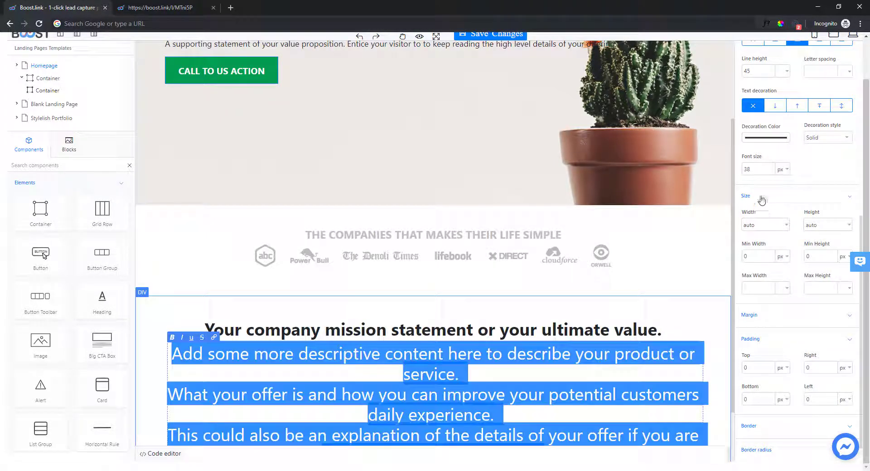
left_click_drag(757, 170, 737, 171)
type("14")
type("1")
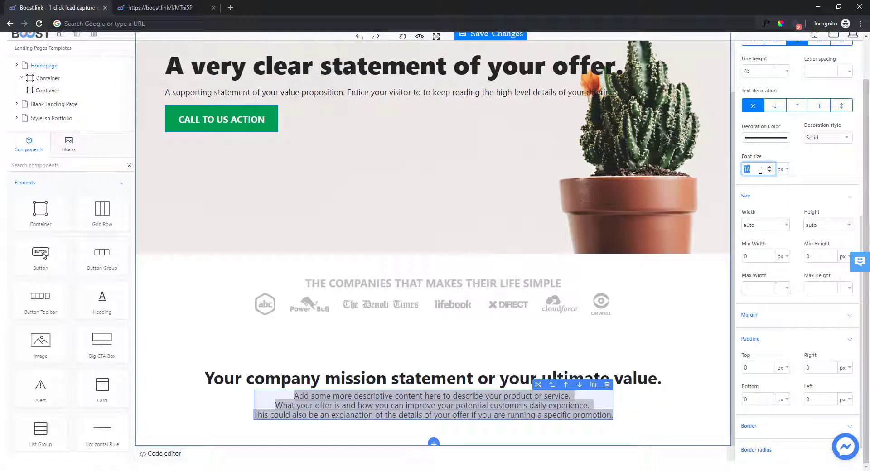
type("22")
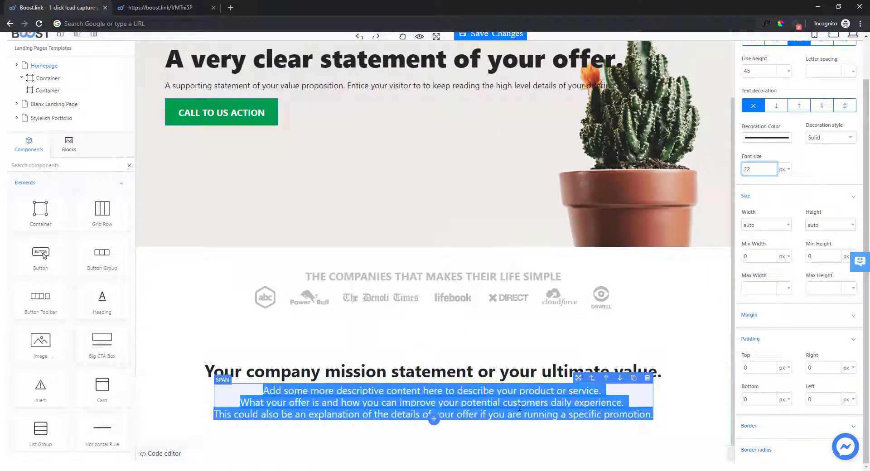
Give the mission statement container a solid 1 px border in light grey
left_click(498, 373)
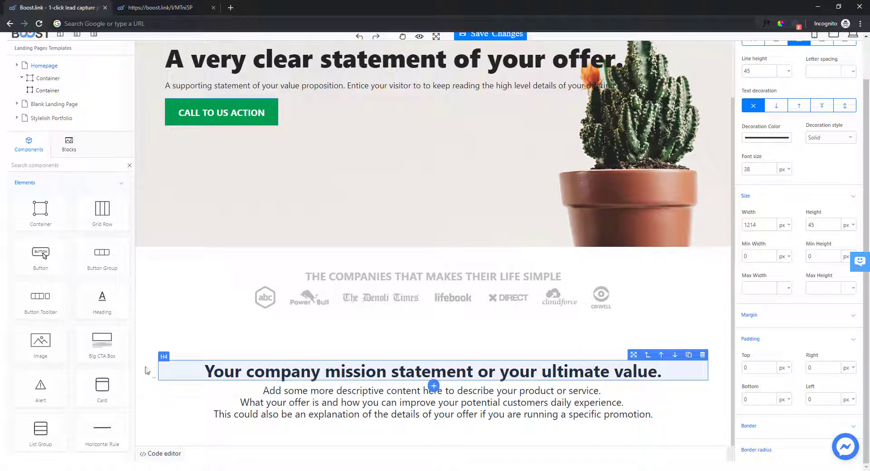
left_click(273, 353)
scroll(776, 399, "down", 1)
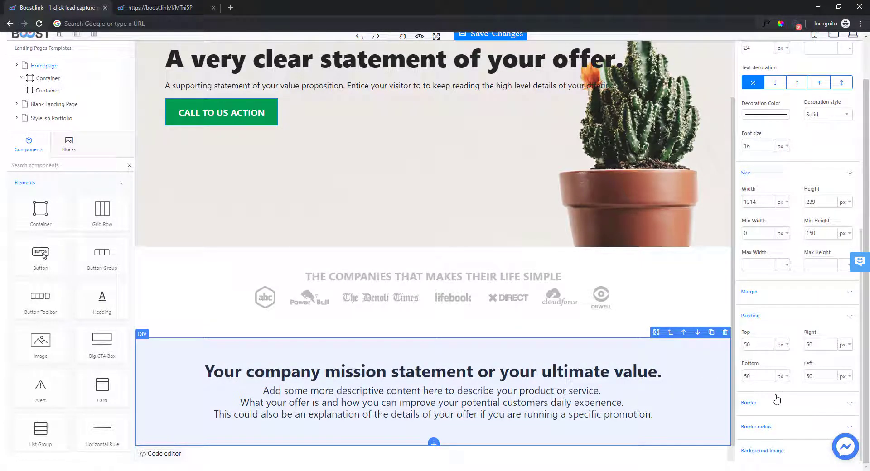
left_click(766, 401)
scroll(767, 401, "down", 4)
left_click(795, 336)
left_click(761, 353)
left_click(757, 368)
left_click(828, 370)
left_click(71, 77)
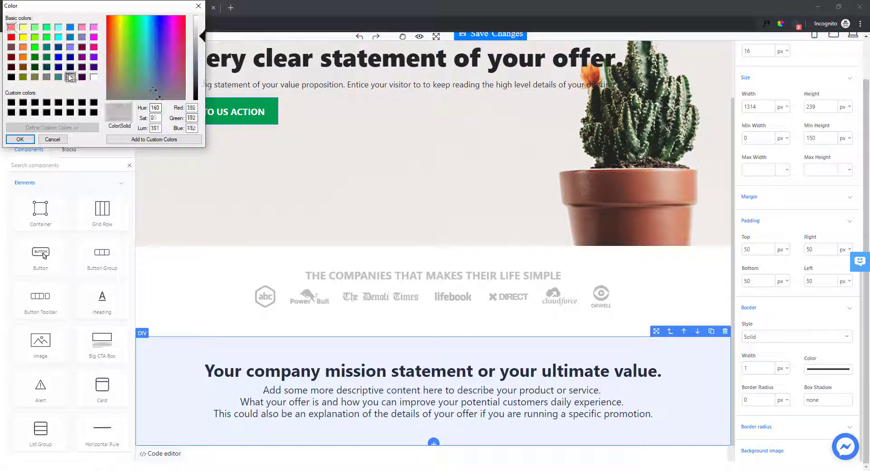
left_click(18, 139)
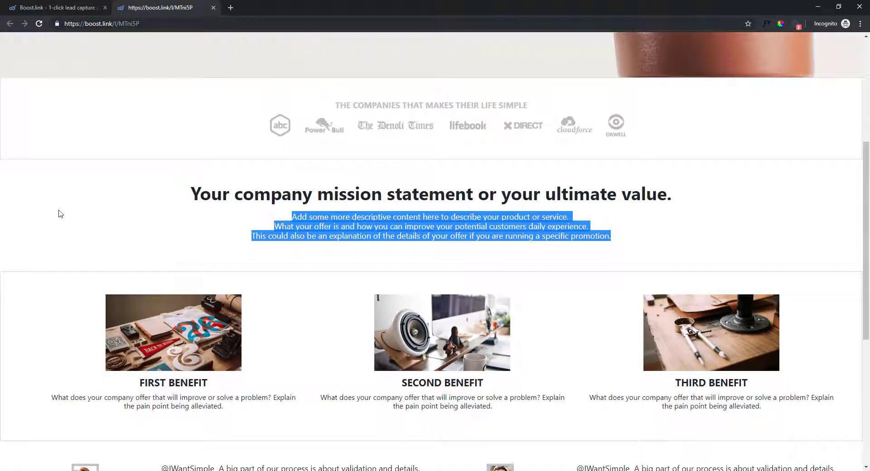
Examine the borders and layout of the sections around the mission statement on the reference page
scroll(107, 243, "up", 2)
scroll(177, 270, "down", 2)
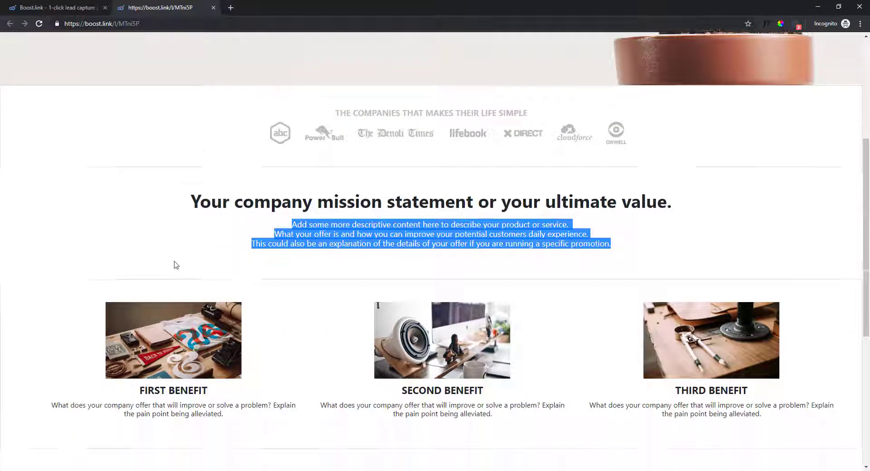
left_click(228, 220)
scroll(232, 233, "up", 2)
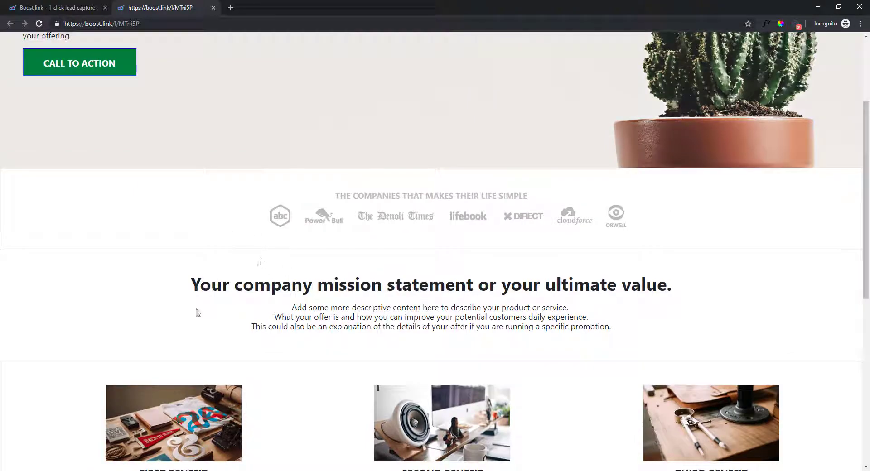
scroll(197, 292, "down", 3)
key("ctrl+Tab")
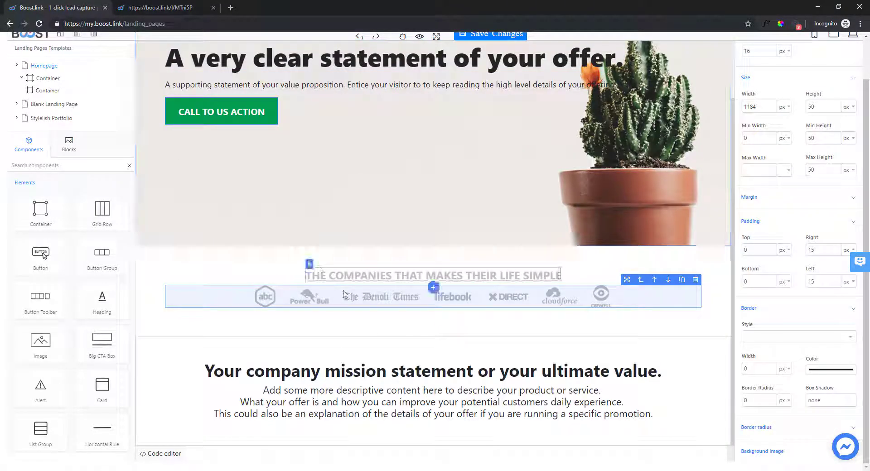
left_click(154, 7)
left_click(90, 4)
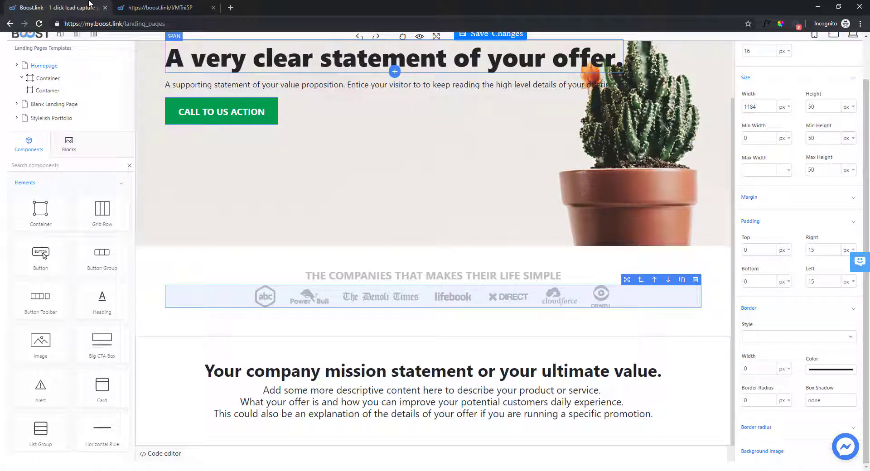
left_click(433, 307)
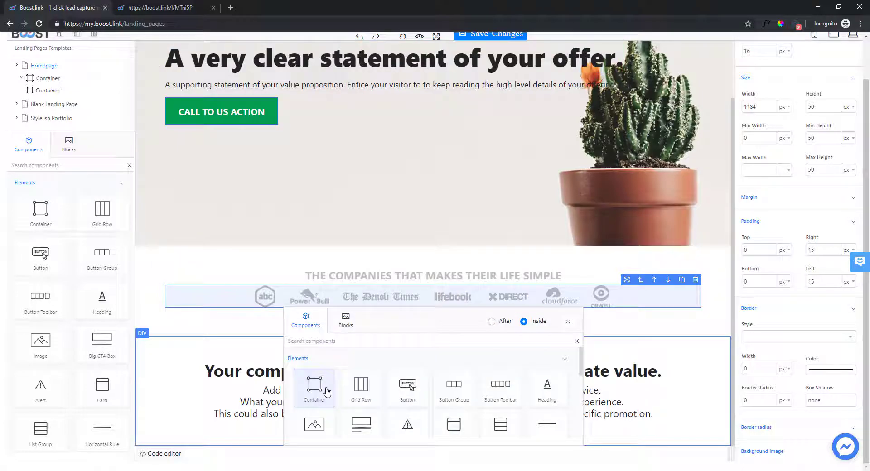
left_click(326, 391)
key("ctrl+z")
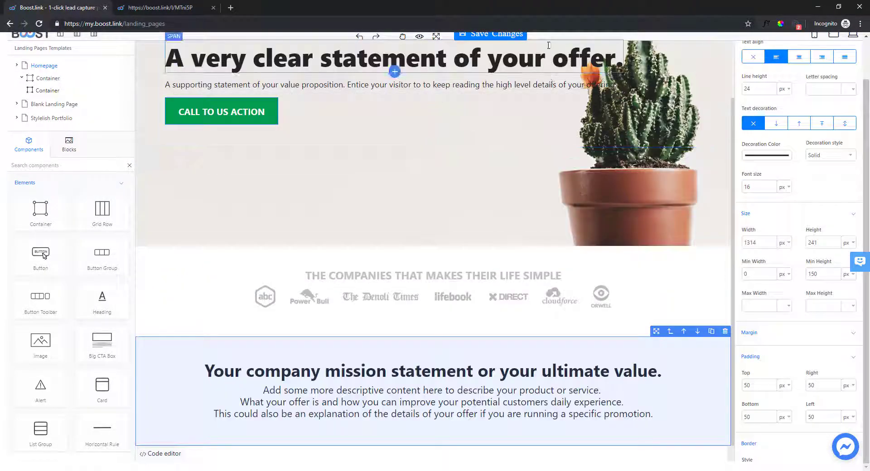
Save the Homepage landing page changes and reload its page editor
left_click(516, 35)
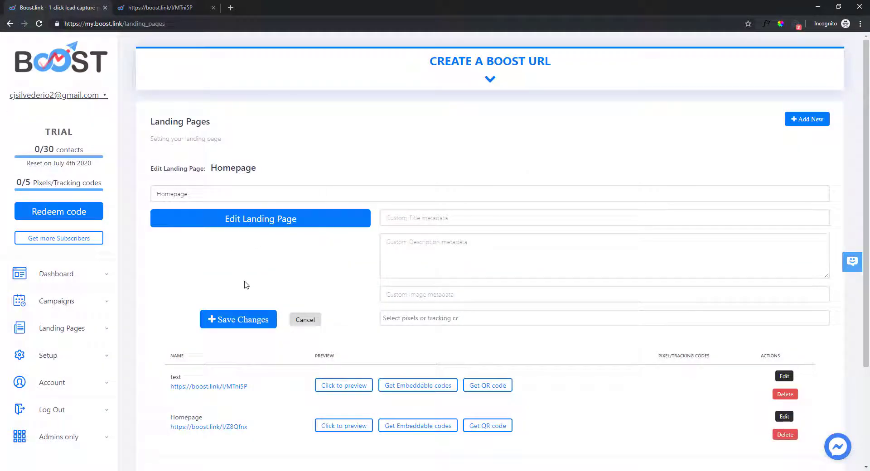
left_click(248, 319)
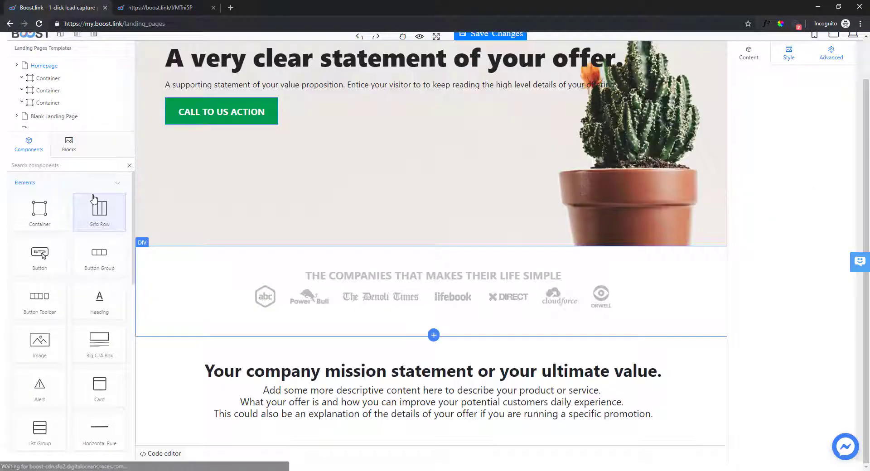
left_click(48, 104)
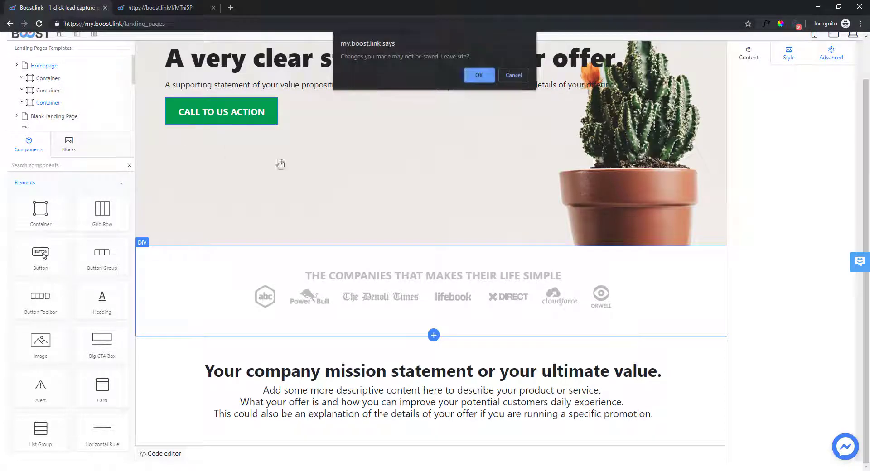
left_click(479, 76)
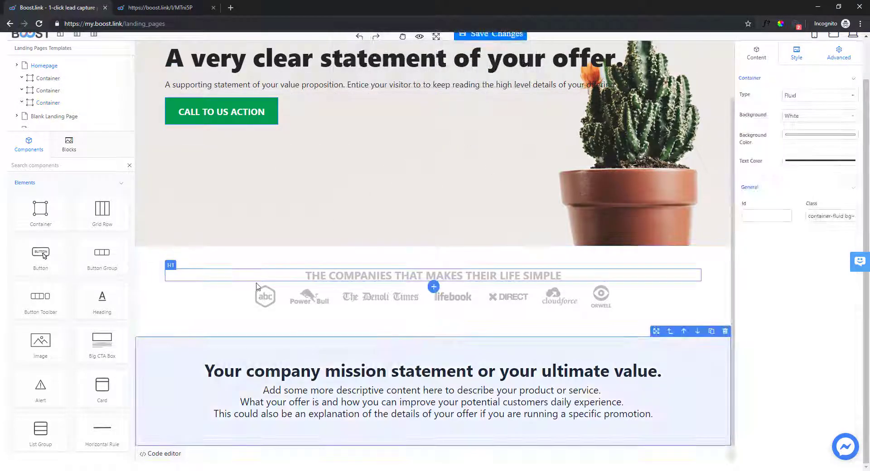
Duplicate the mission statement container and delete the heading and description text from the copy, leaving an empty section
left_click(711, 332)
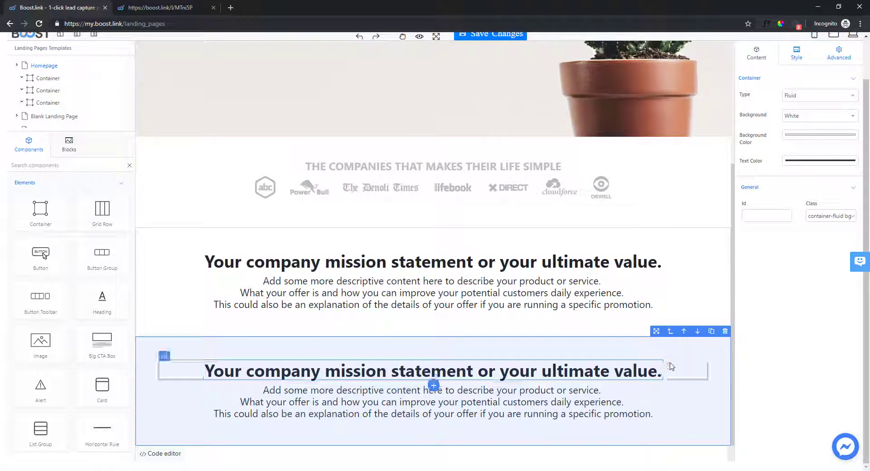
left_click(669, 366)
left_click(703, 352)
left_click(675, 402)
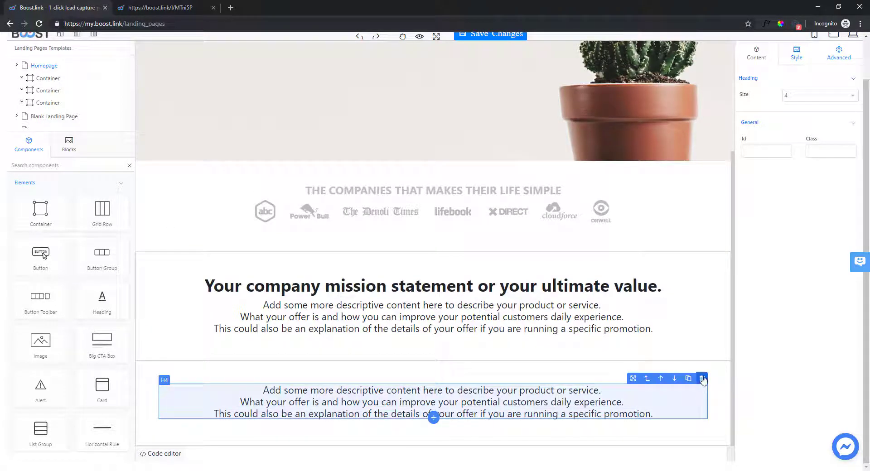
left_click(702, 379)
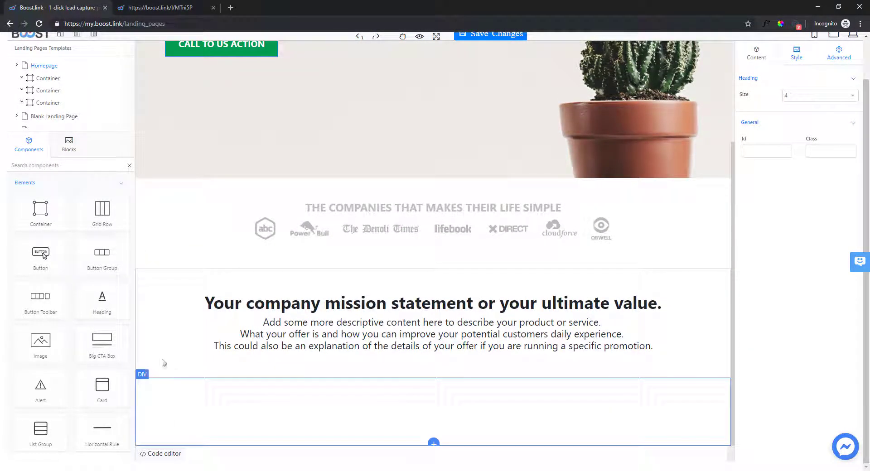
Check the benefits layout on the reference page and add a three-column grid row to the empty container below the mission statement
scroll(819, 221, "up", 1)
scroll(523, 390, "down", 1)
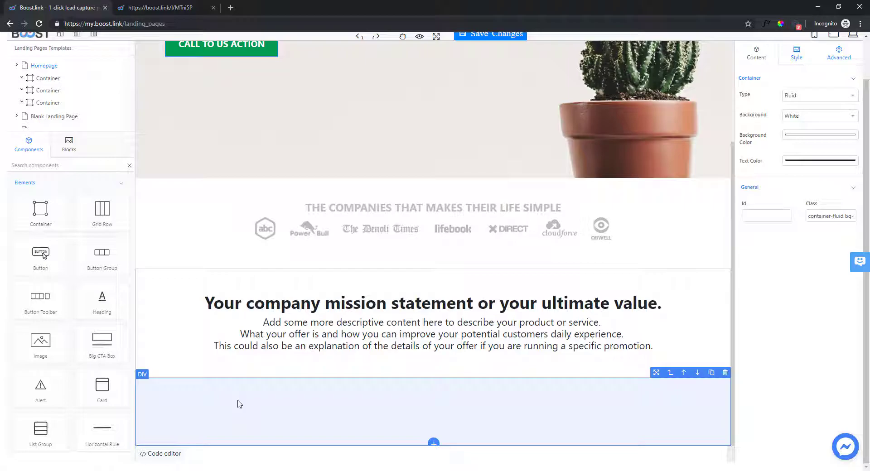
left_click(165, 8)
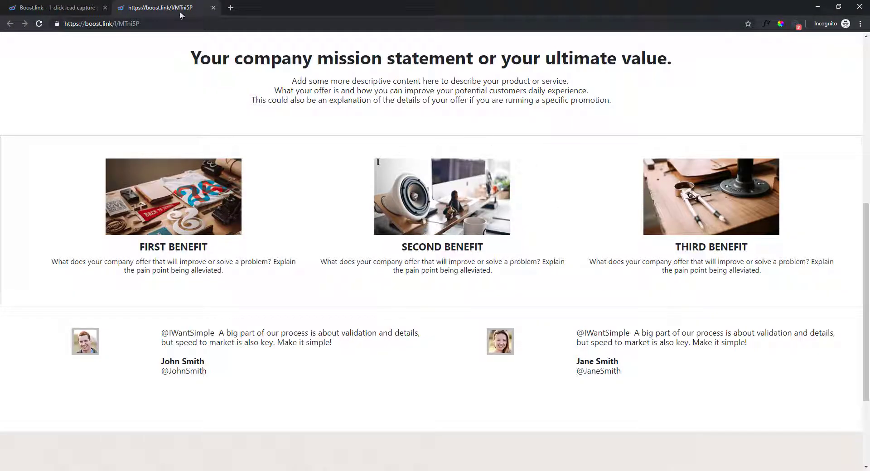
left_click(86, 7)
left_click_drag(102, 209, 244, 408)
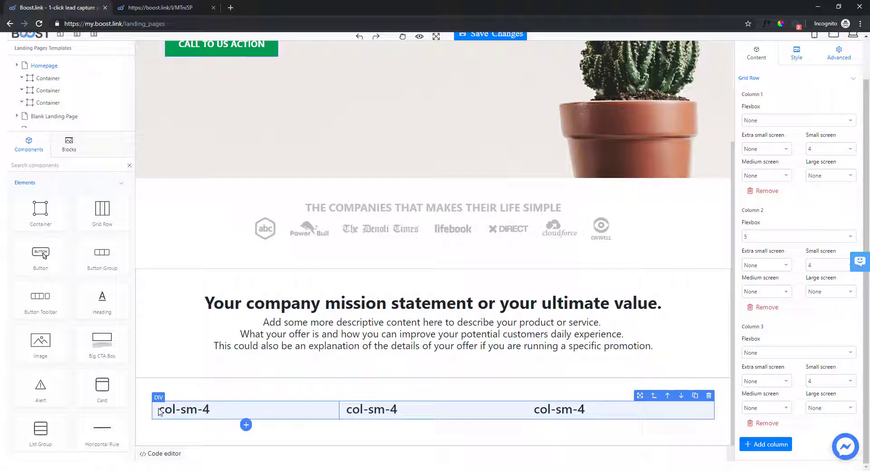
Delete the second and third columns of the new grid row, keeping only the first
left_click(336, 414)
left_click(343, 414)
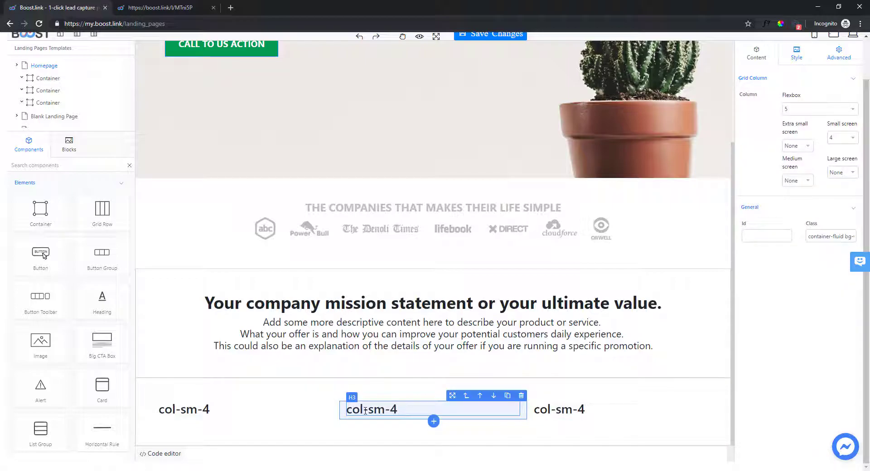
left_click(366, 408)
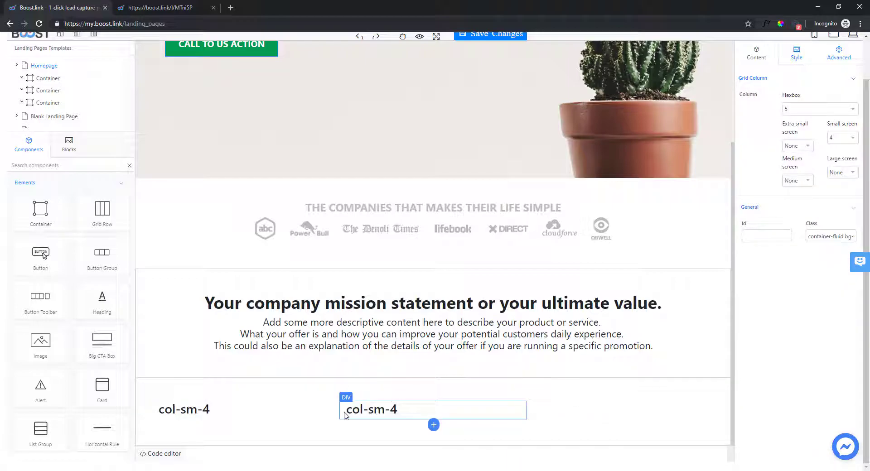
left_click(345, 415)
left_click(521, 396)
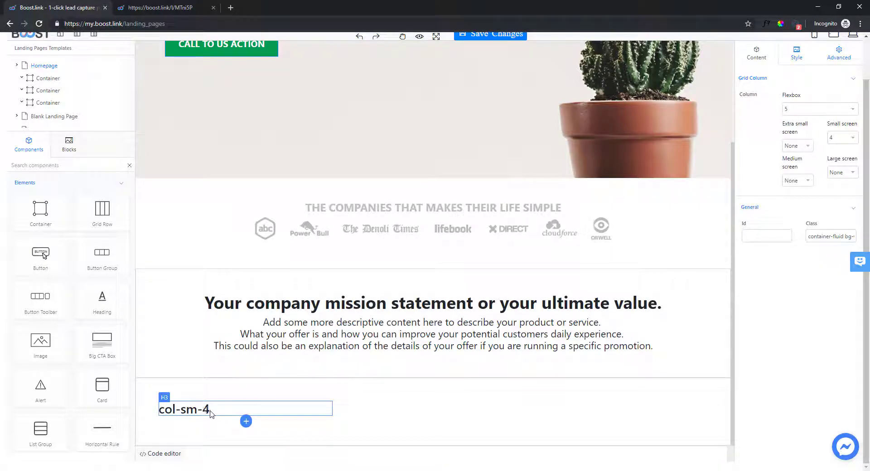
left_click(156, 417)
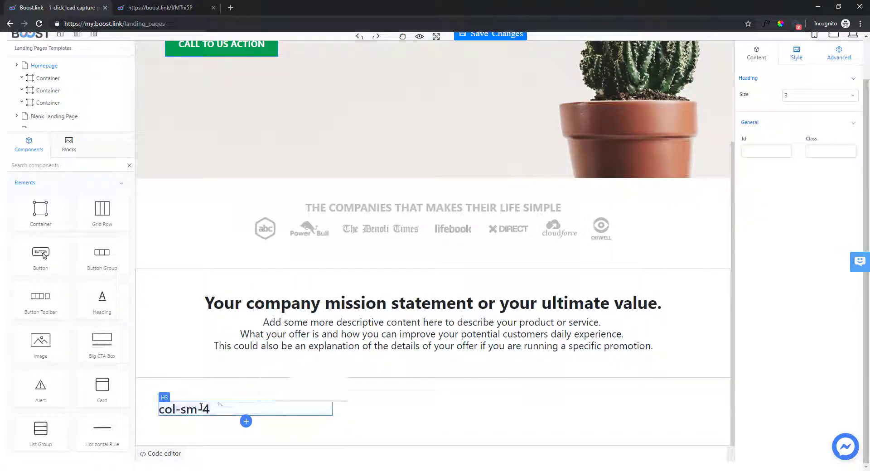
Insert an image above the heading in the remaining column and centre-align the column's content
left_click_drag(46, 344, 229, 421)
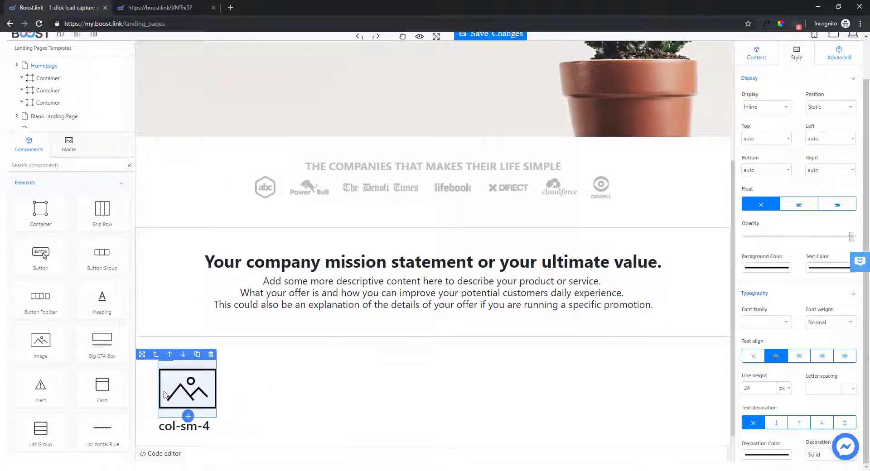
left_click(247, 390)
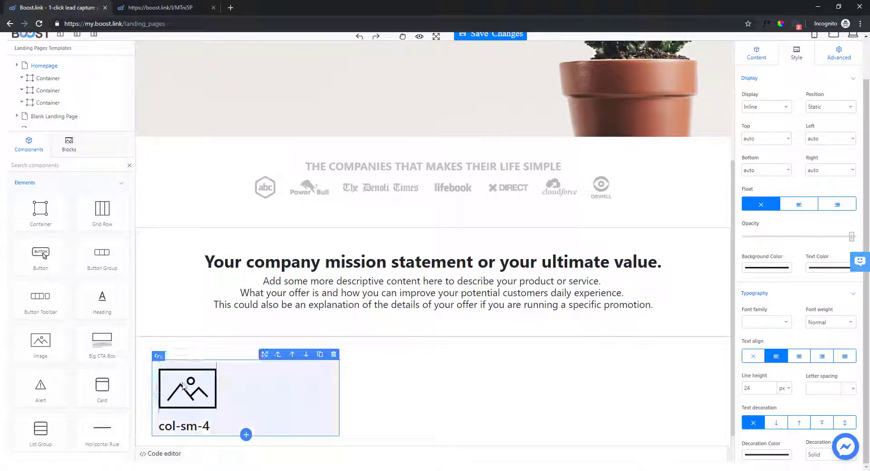
left_click(796, 357)
Replace the placeholder image in the column with the file first_benefit.png
scroll(771, 89, "up", 1)
left_click(794, 97)
left_click(801, 154)
double_click(256, 93)
scroll(294, 354, "down", 1)
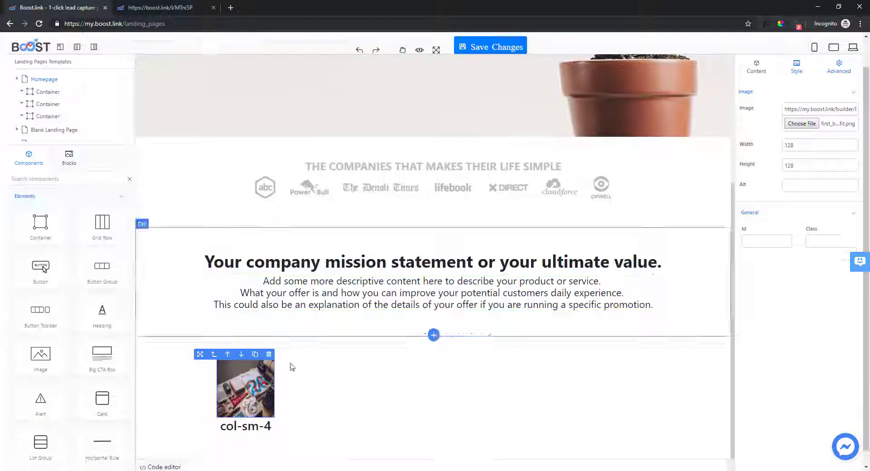
Change the heading text below the benefit image to FIRST BENEFIT
scroll(293, 355, "down", 1)
left_click(278, 416)
double_click(266, 412)
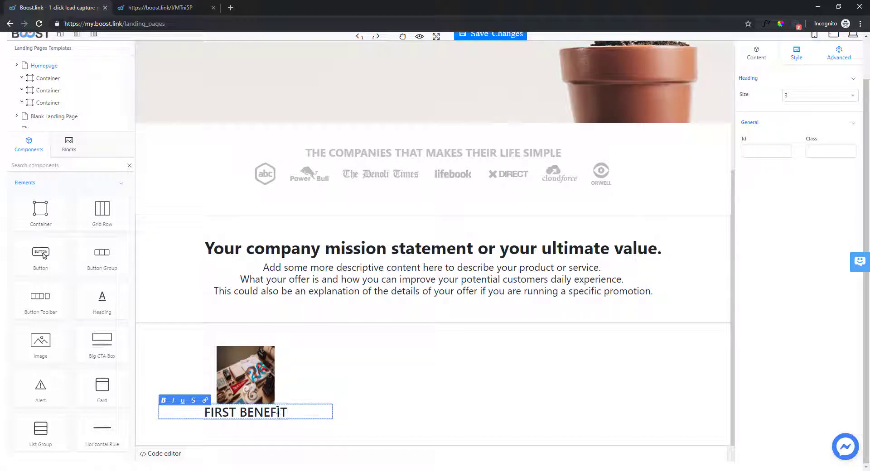
Resize the first benefit image to 300 wide by 200 high and give it a bottom margin of 10 px
left_click(252, 381)
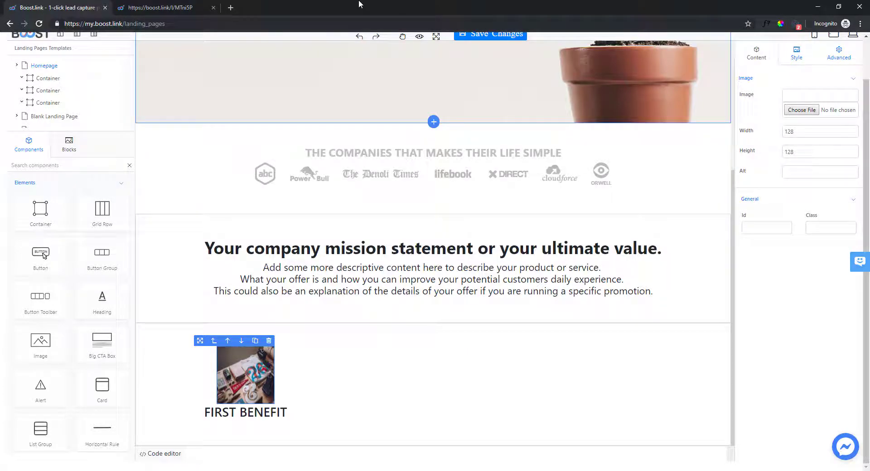
left_click(646, 247)
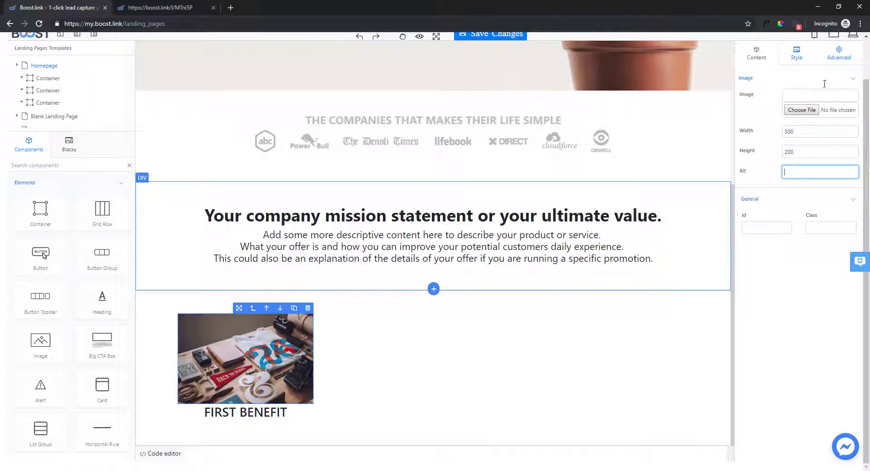
scroll(764, 325, "down", 5)
left_click(764, 333)
left_click(765, 330)
left_click(772, 354)
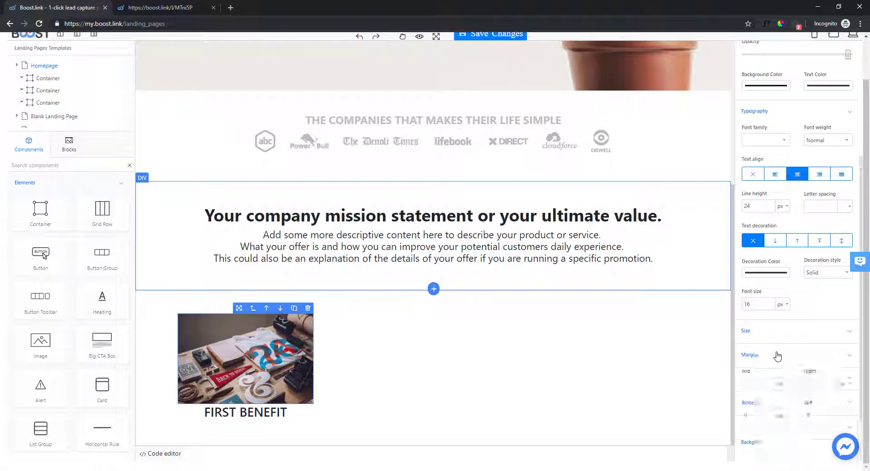
scroll(763, 351, "down", 2)
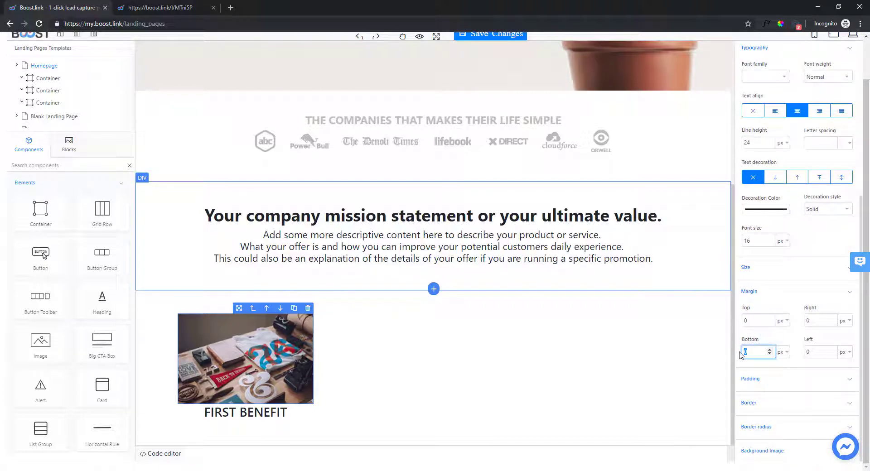
type("10")
left_click(164, 360)
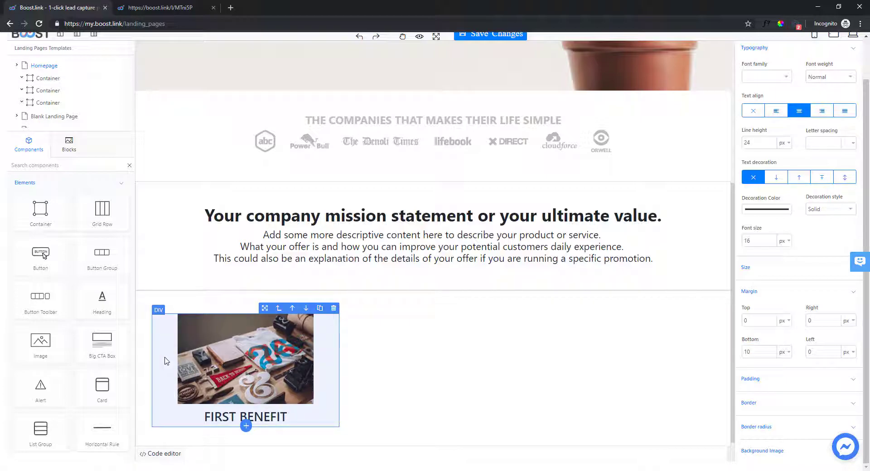
left_click(320, 308)
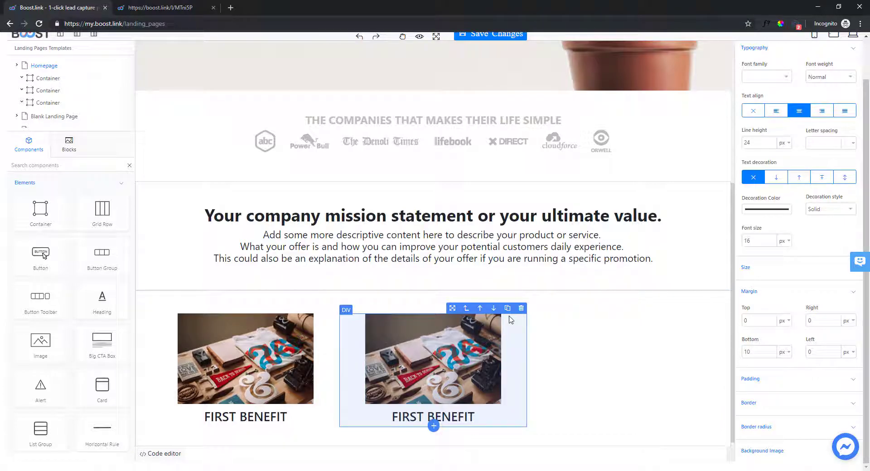
left_click(509, 312)
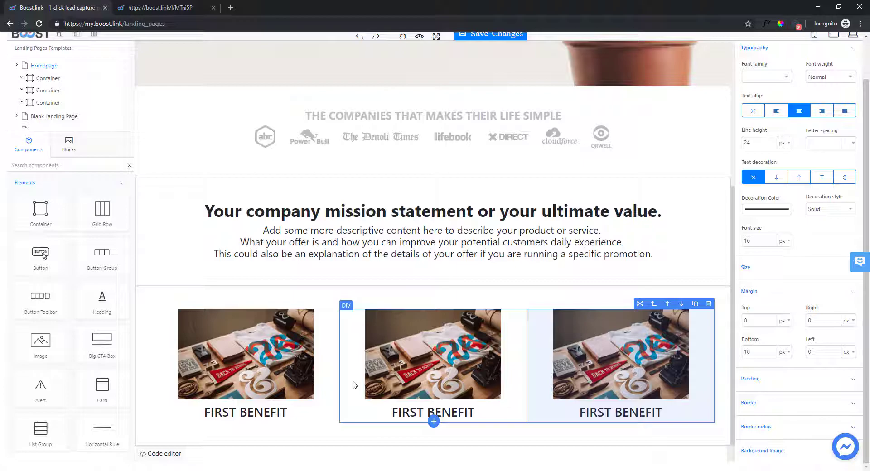
left_click(708, 303)
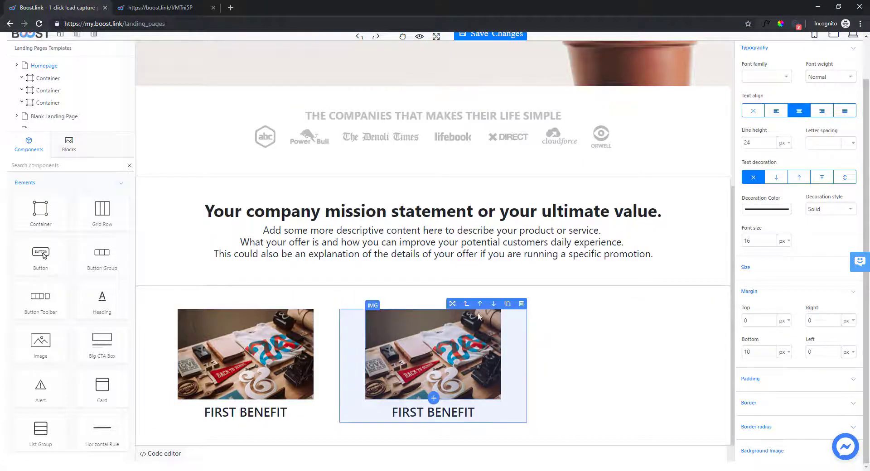
left_click(520, 303)
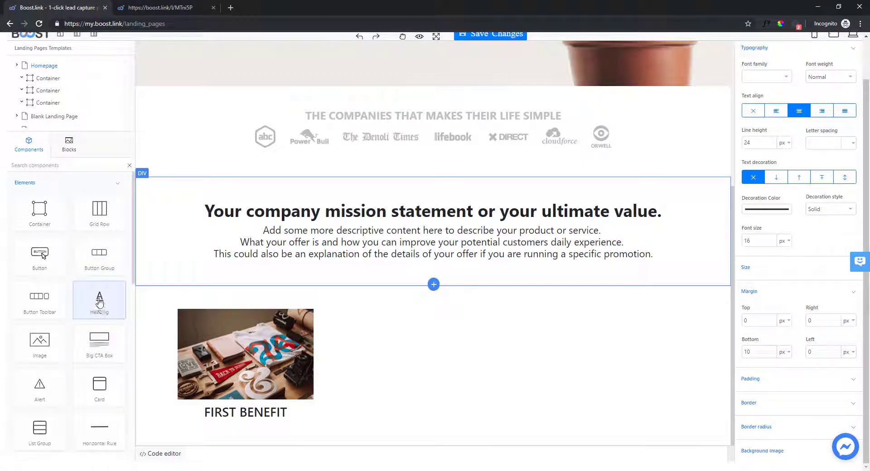
Duplicate the FIRST BENEFIT heading and replace the copy's text with the first benefit's description copied from the reference page
left_click(294, 417)
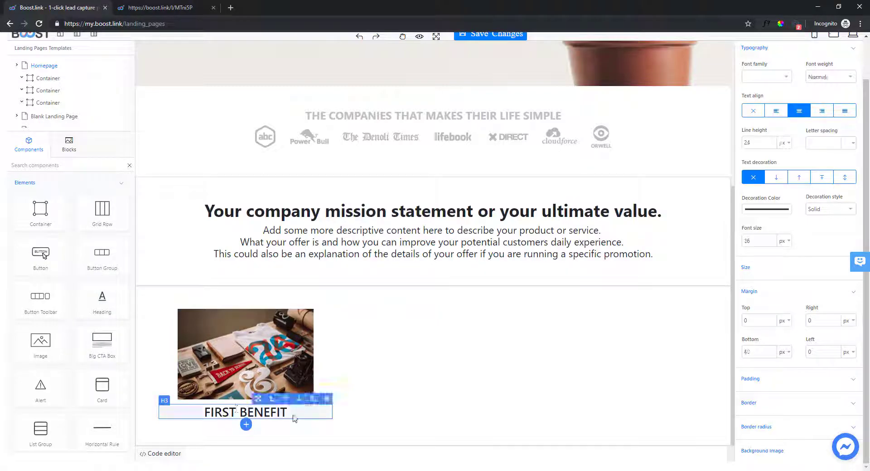
left_click(313, 398)
double_click(221, 412)
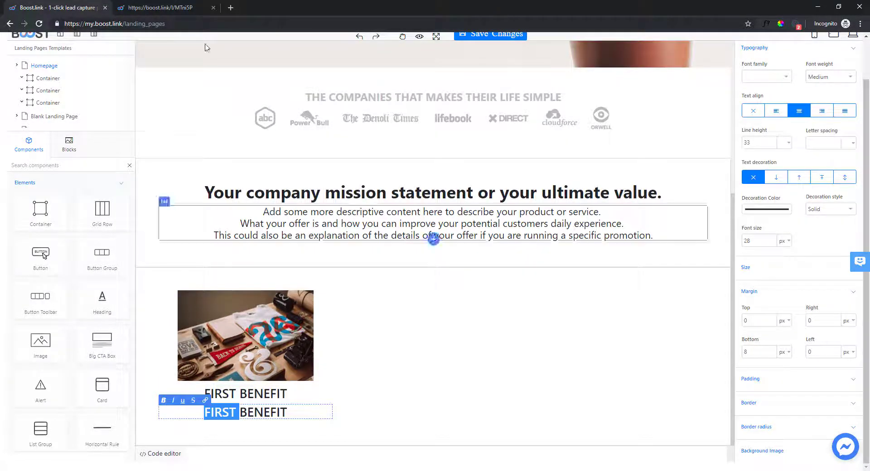
key("ctrl+Tab")
left_click_drag(248, 275, 56, 259)
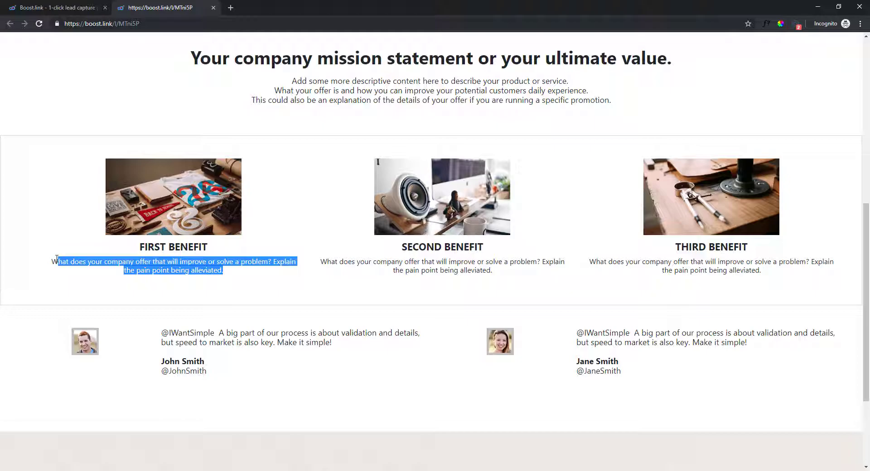
key("ctrl+c")
key("ctrl+Tab")
key("ctrl+v")
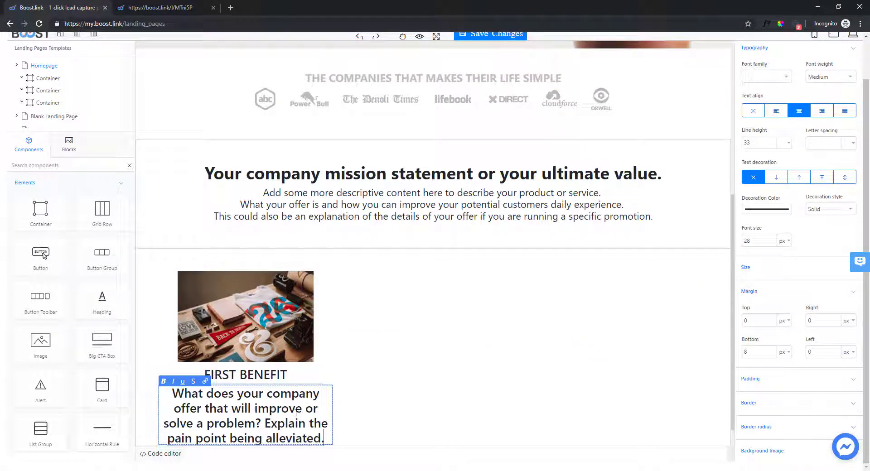
Set the pasted benefit description to Normal font weight and a font size of 16 px
key("ctrl+a")
double_click(755, 241)
type("18")
scroll(830, 156, "up", 2)
left_click(827, 167)
left_click(817, 193)
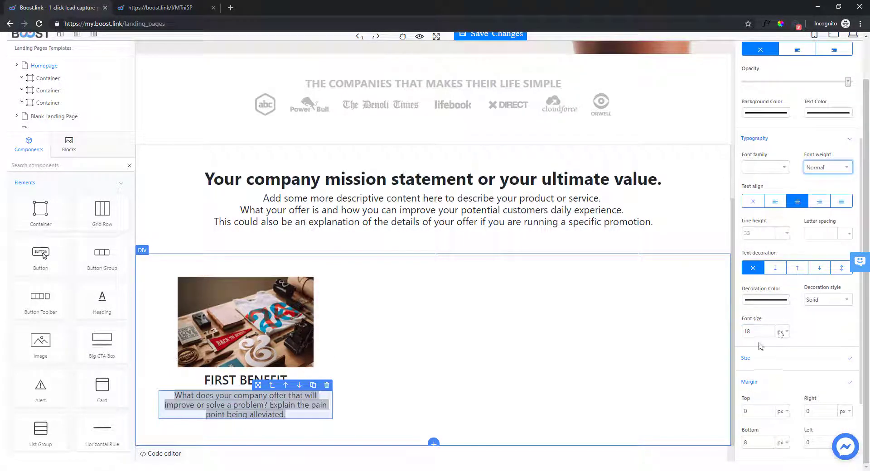
type("14")
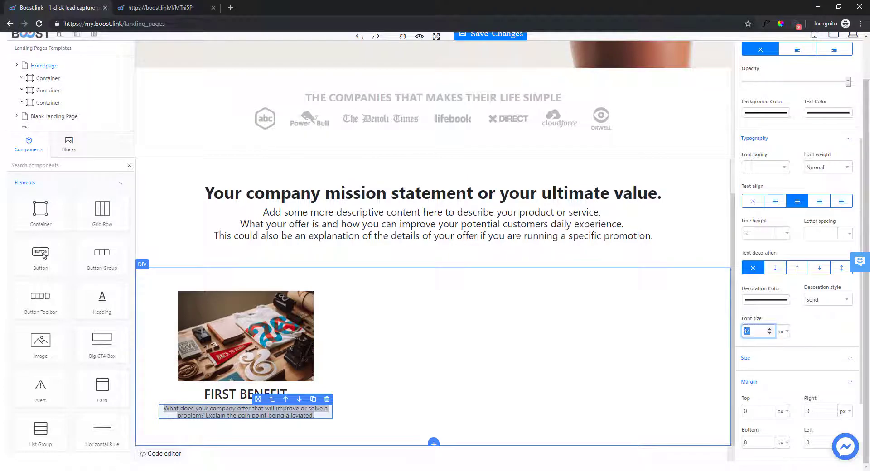
type("16")
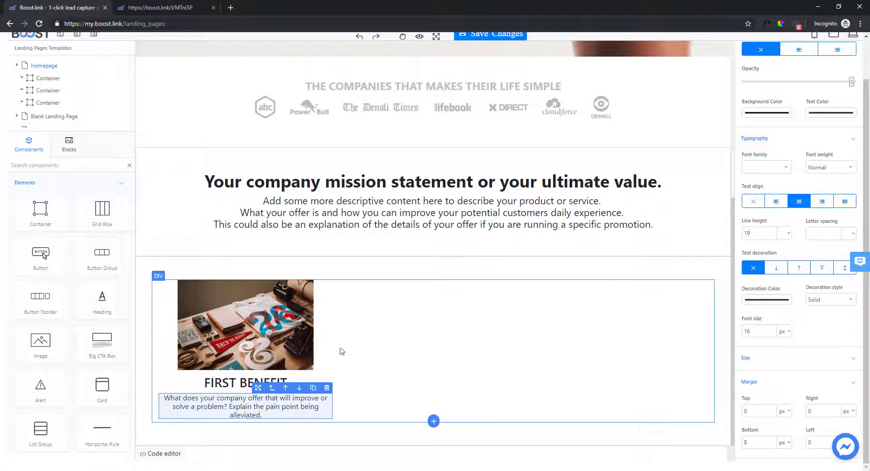
Duplicate the completed first benefit column twice to fill the row with three benefit columns
left_click(341, 351)
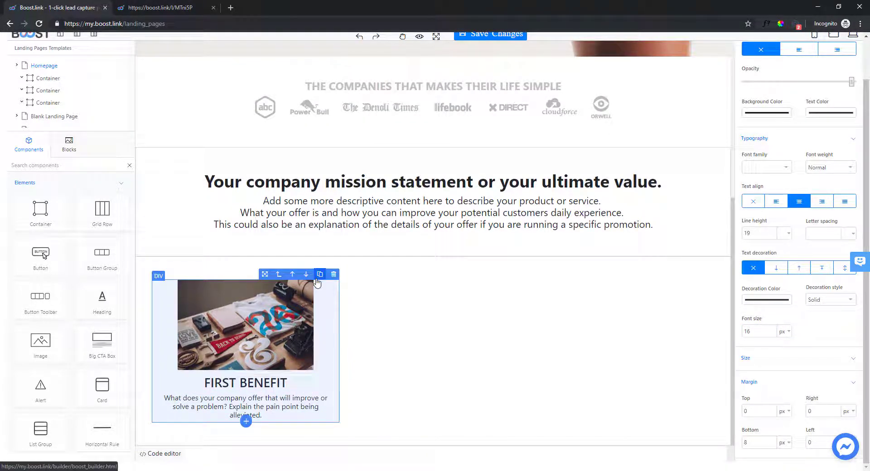
left_click(319, 274)
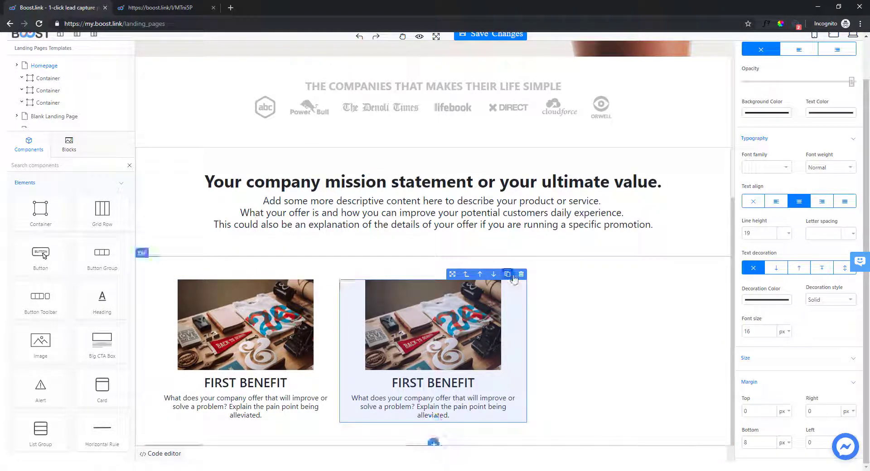
left_click(482, 274)
Replace the image in the middle benefit column with the file second_benefit.png
left_click(452, 334)
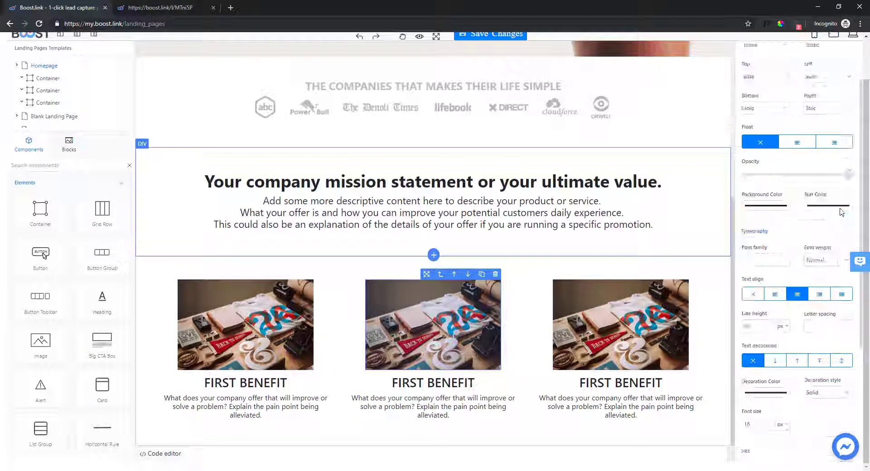
scroll(790, 137, "up", 1)
left_click(801, 154)
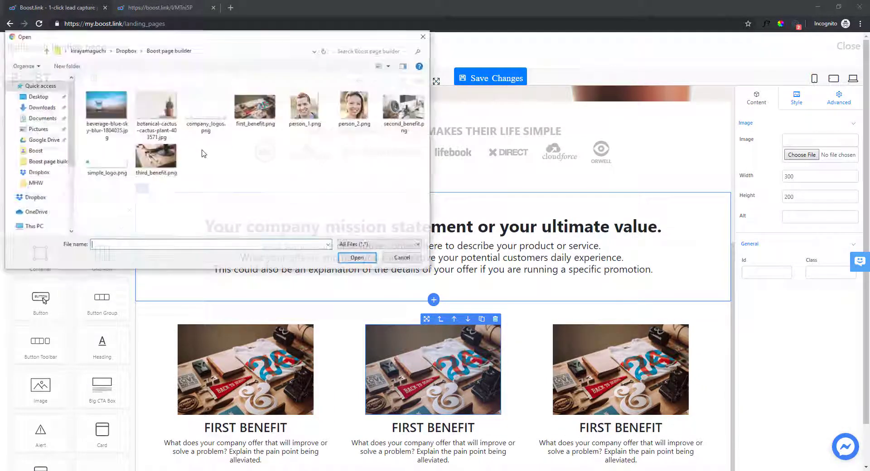
double_click(403, 109)
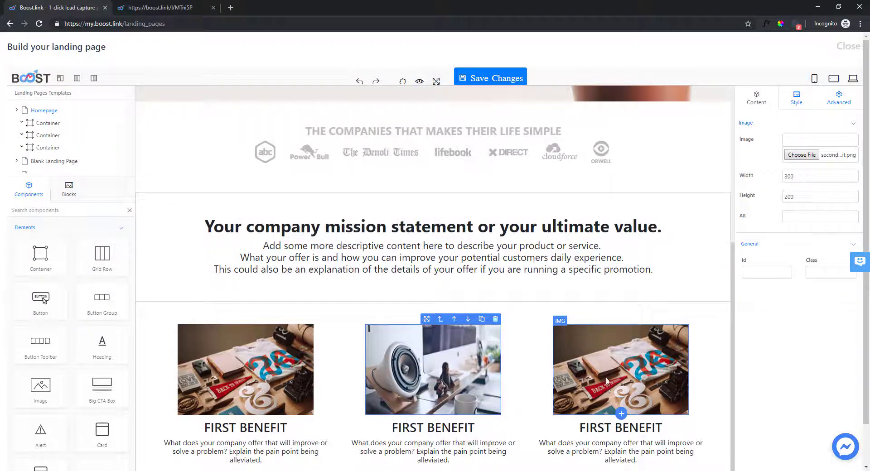
Replace the image in the third benefit column with the file third_benefit.png
left_click(620, 363)
left_click(801, 155)
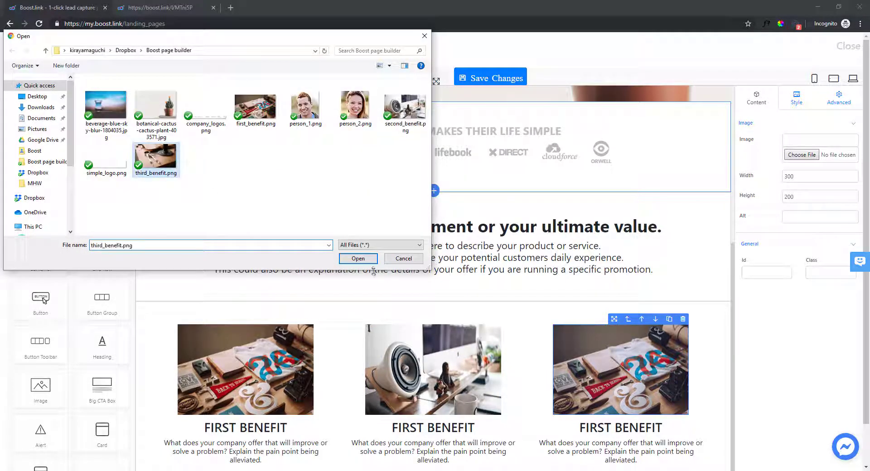
left_click(358, 258)
Change the middle column's heading to SECOND BENEFIT and the last column's heading to THIRD BENEFIT
scroll(431, 363, "down", 1)
double_click(408, 383)
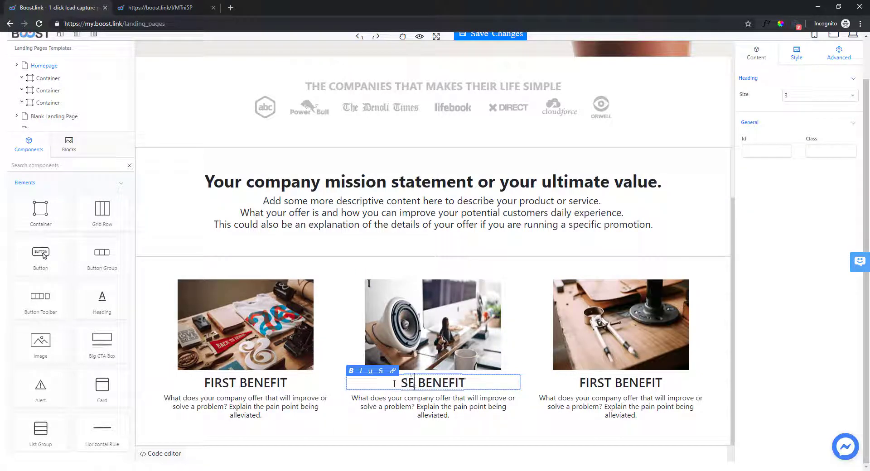
double_click(602, 383)
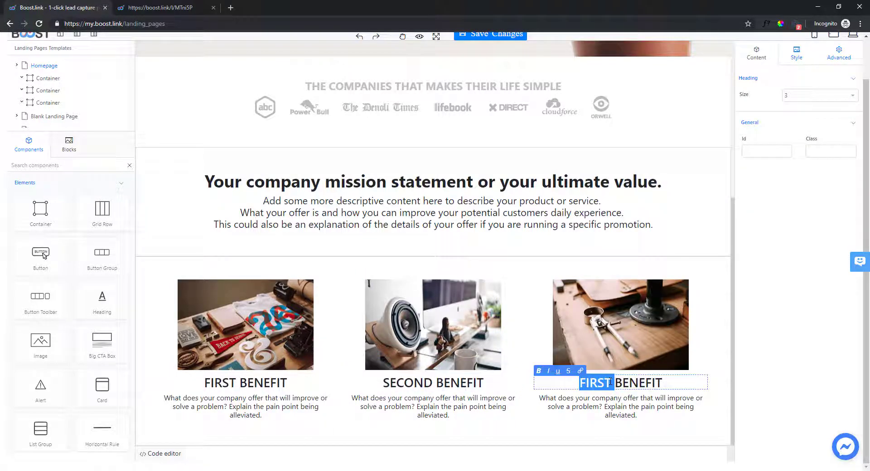
type("THIRD")
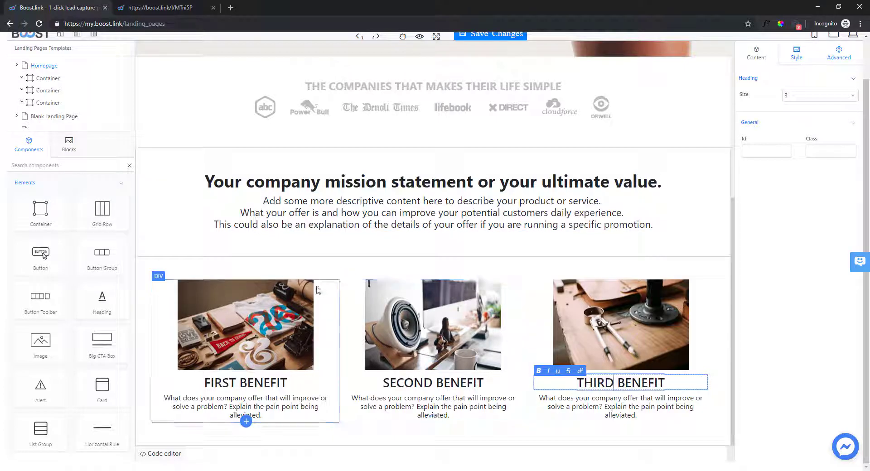
Duplicate the benefits container, remove the copied row from the new container, and check the testimonial layout on the reference page
left_click(459, 274)
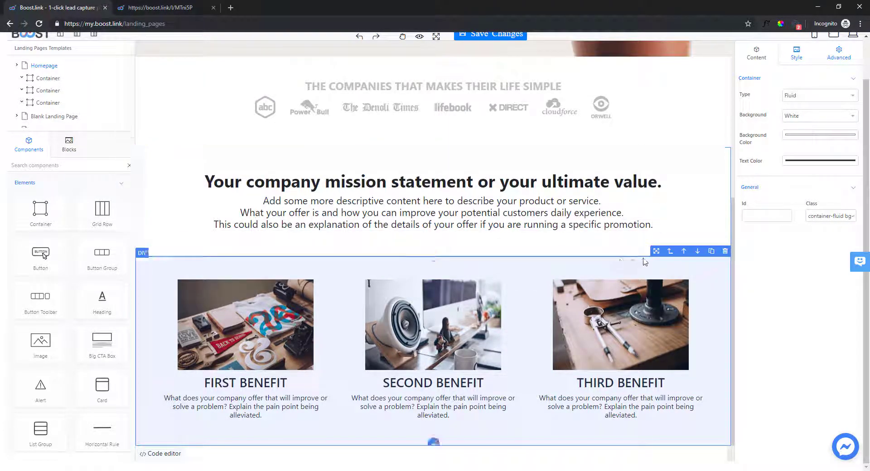
left_click(710, 251)
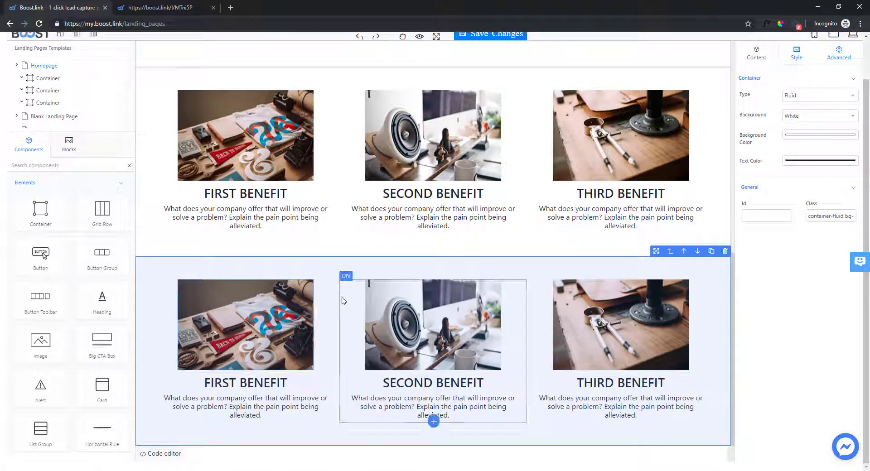
left_click(338, 297)
left_click(334, 275)
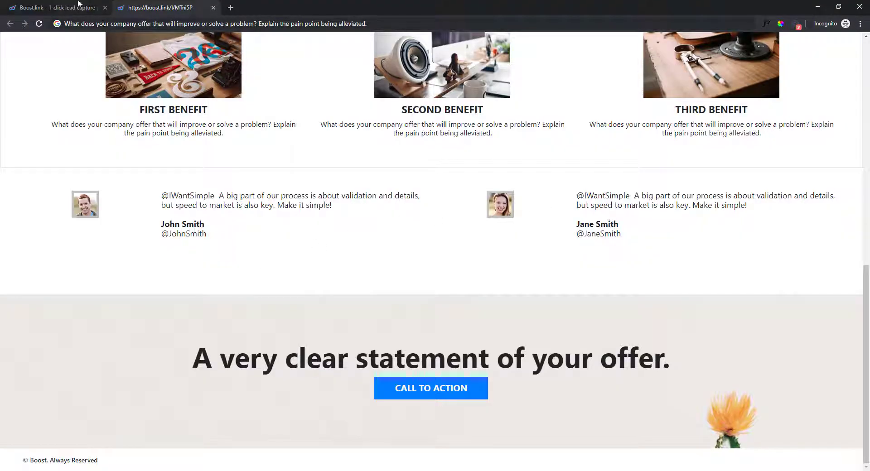
left_click(78, 7)
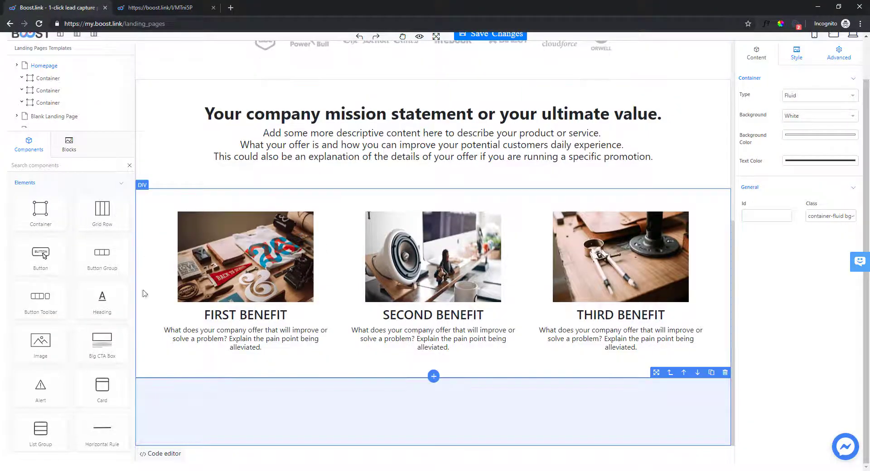
Add a grid row to the empty container below the benefits and delete its third column
left_click_drag(99, 211, 291, 410)
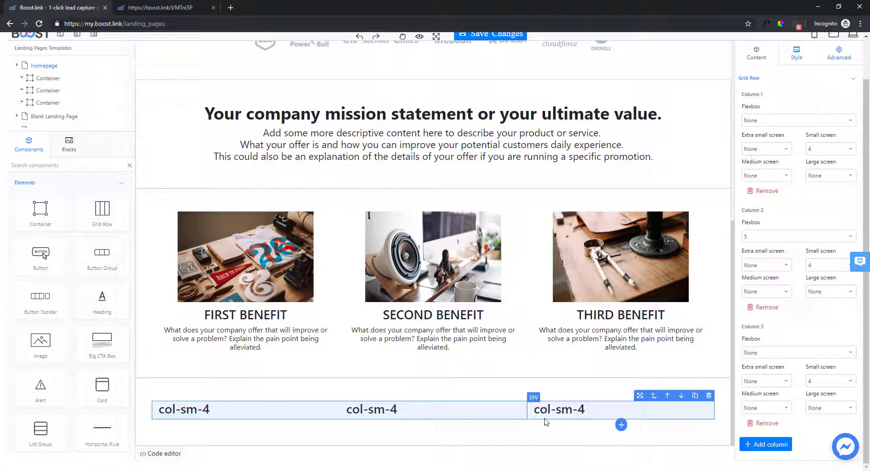
left_click(684, 408)
left_click(710, 397)
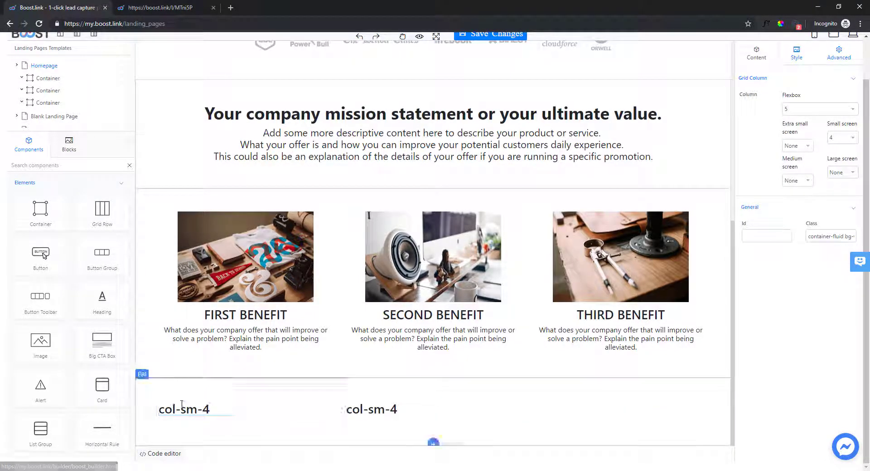
Set the first column of the new grid row to a small-screen width of 2
left_click(158, 414)
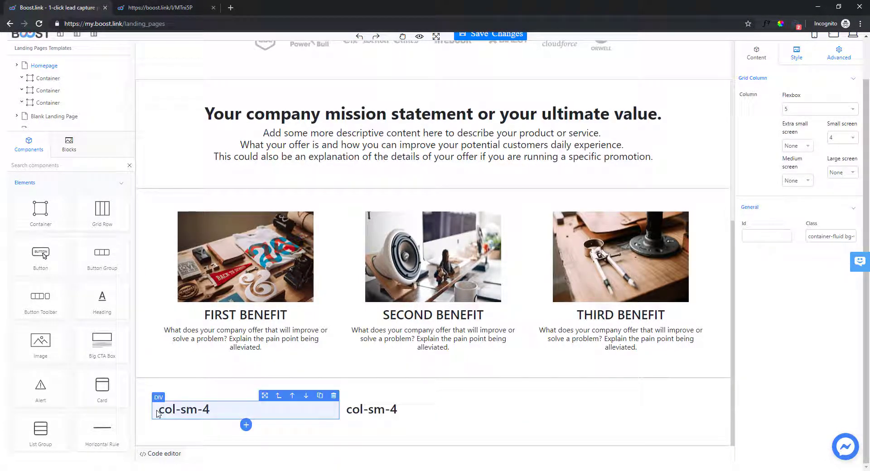
left_click(803, 111)
left_click(797, 117)
left_click(841, 138)
left_click(841, 163)
left_click(253, 413)
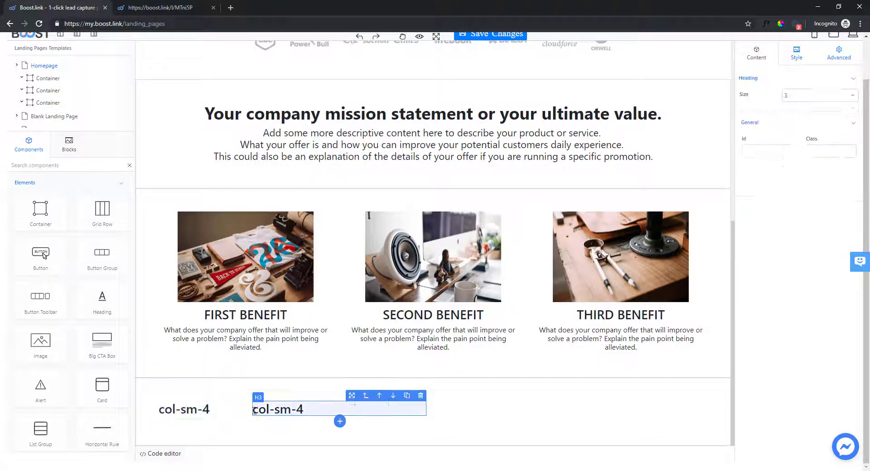
left_click(250, 414)
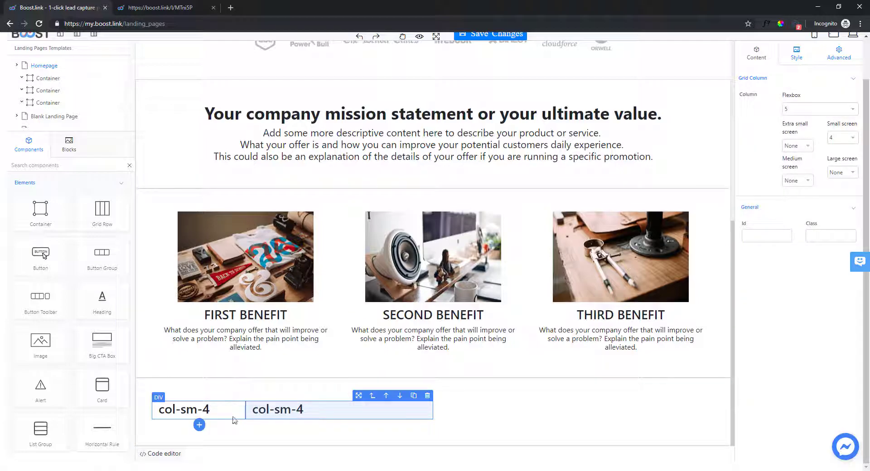
Replace the first column's col-sm-4 heading with an image element and right-align the column's content
left_click(203, 409)
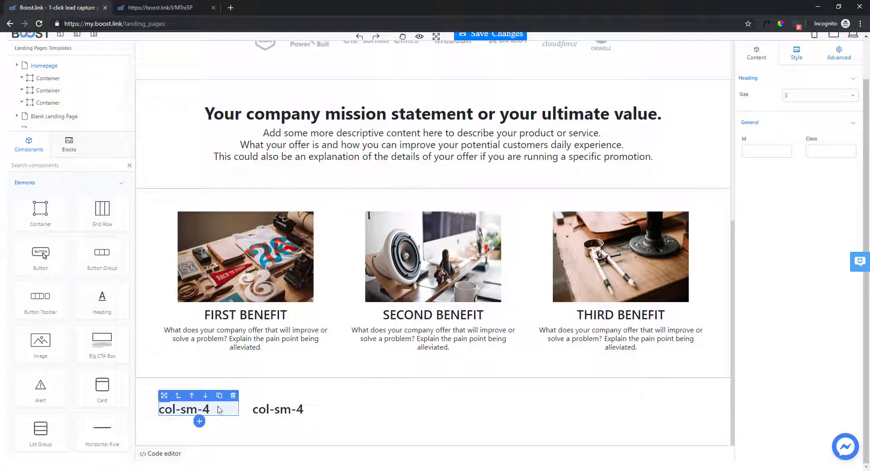
left_click(233, 395)
left_click_drag(40, 341, 180, 413)
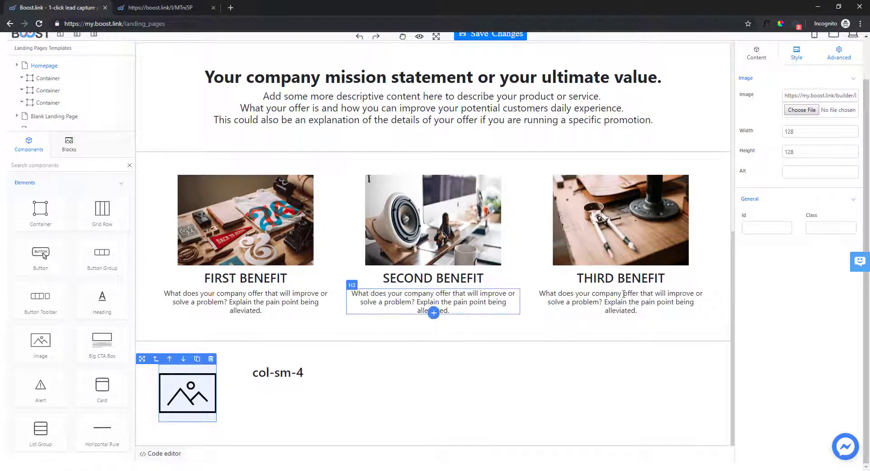
left_click(794, 54)
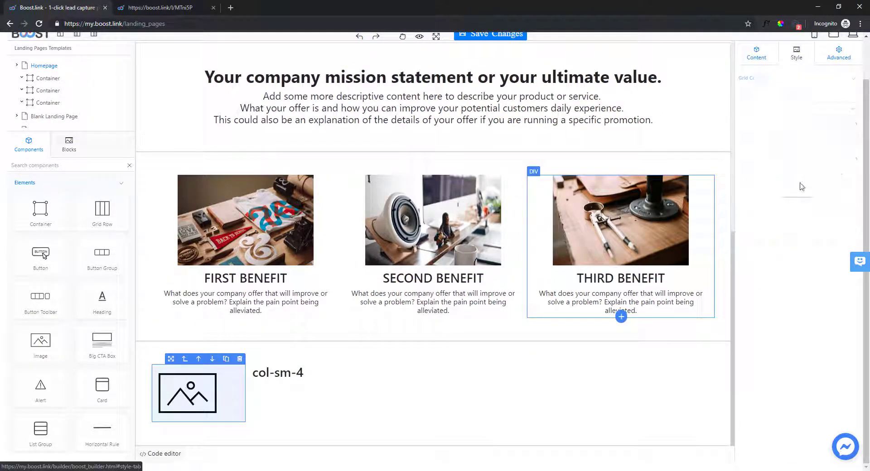
left_click(819, 356)
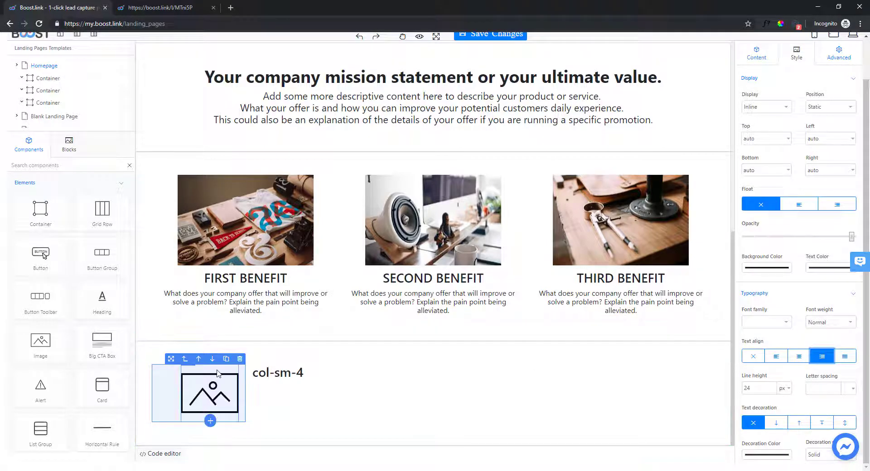
Upload person_1.png as the picture for the placeholder image in the new row
scroll(781, 108, "up", 1)
left_click(755, 98)
left_click(801, 154)
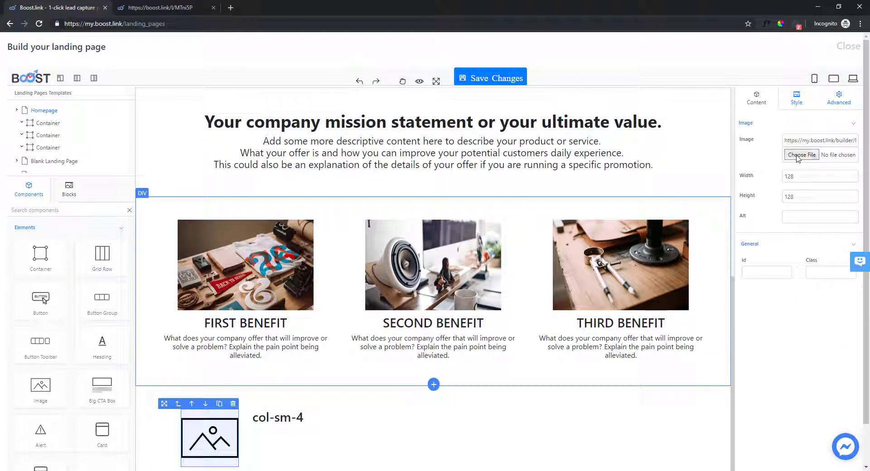
double_click(304, 108)
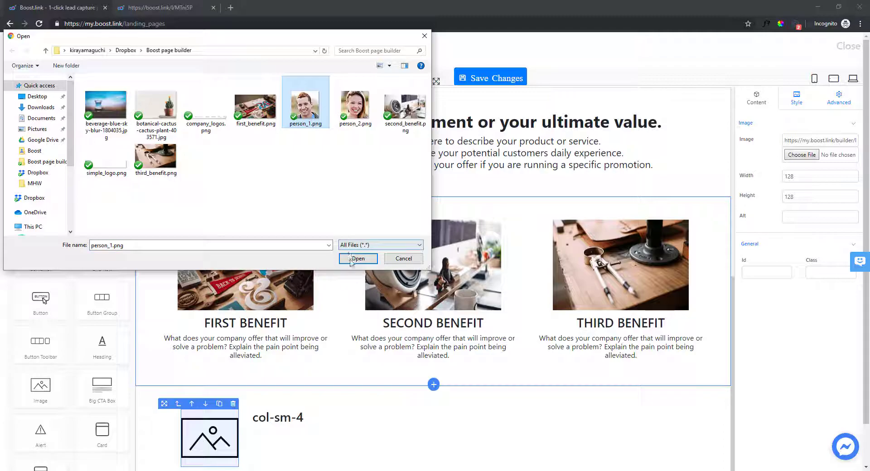
Set the person image's width and height to 60 each
scroll(603, 283, "down", 1)
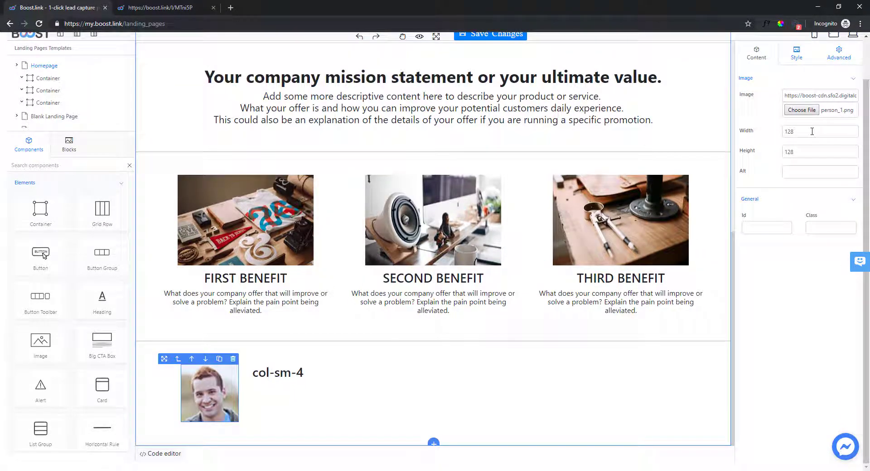
type("60")
left_click(809, 151)
type("60")
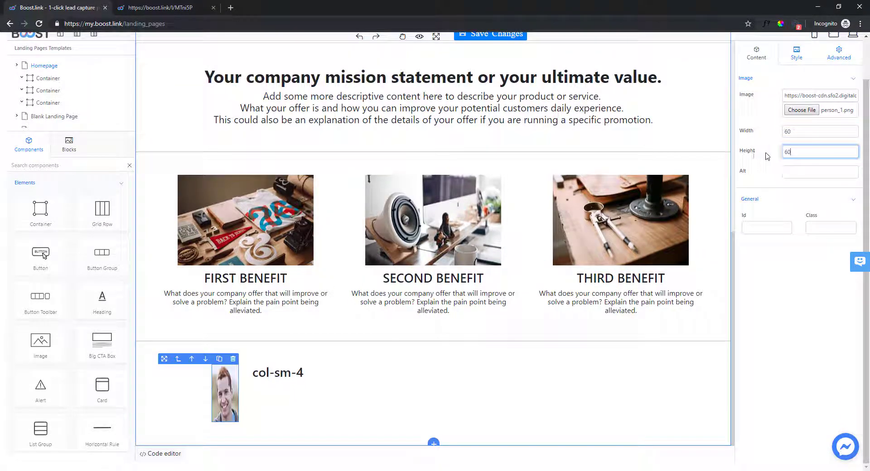
left_click(815, 172)
Give the person image a solid 5 px border in grey
left_click(796, 54)
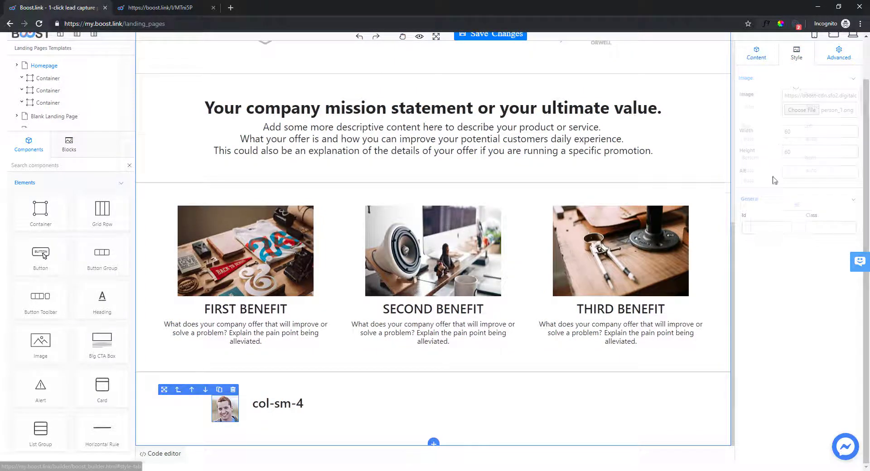
scroll(783, 389, "down", 5)
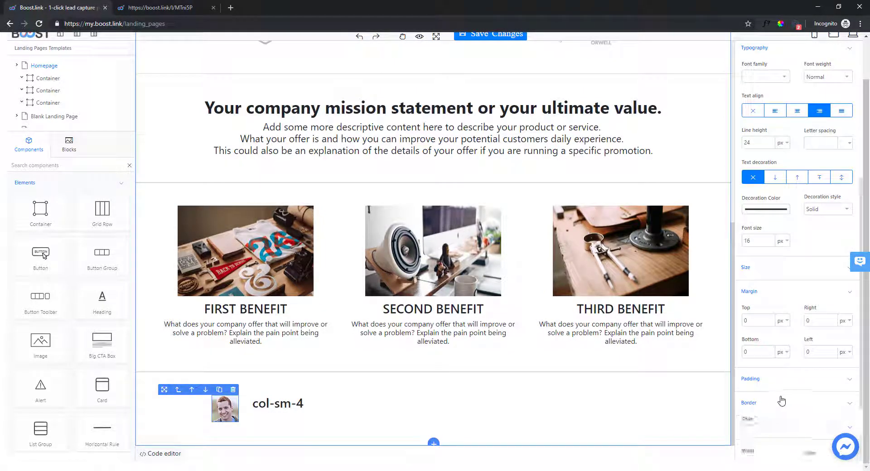
scroll(781, 400, "down", 2)
left_click(780, 337)
left_click(770, 358)
double_click(751, 369)
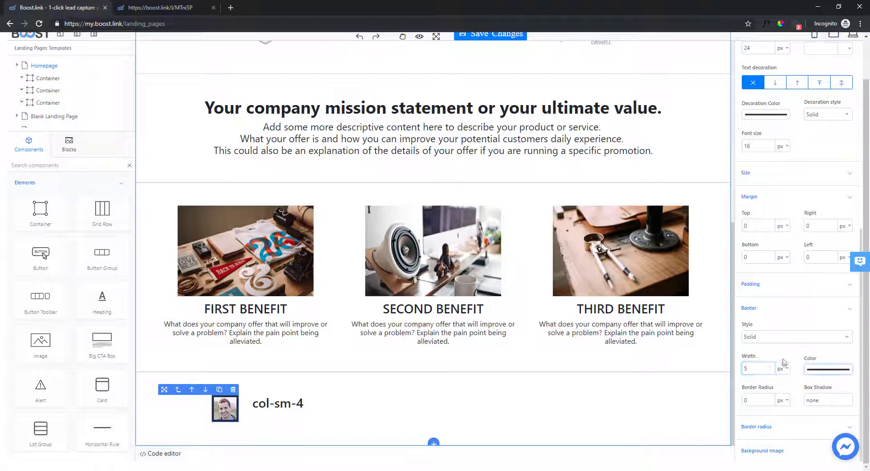
left_click(814, 370)
left_click(20, 139)
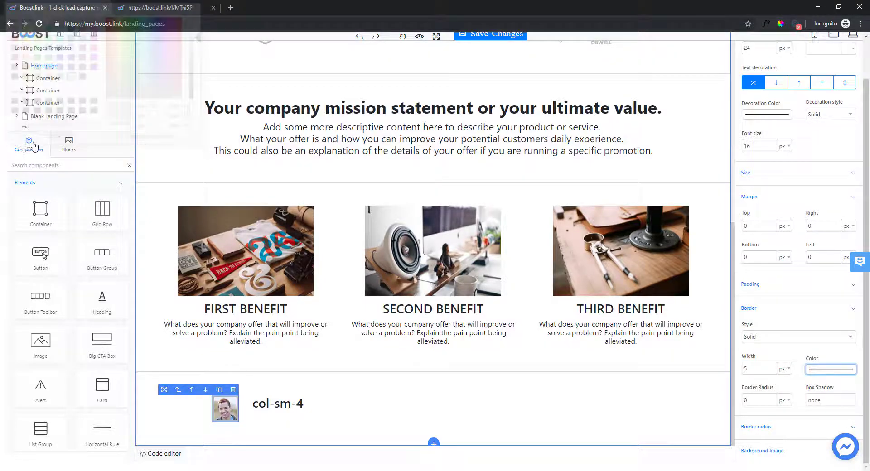
Replace the remaining col-sm-4 heading text with the first testimonial, including author name and handle, copied from the reference page
left_click(262, 402)
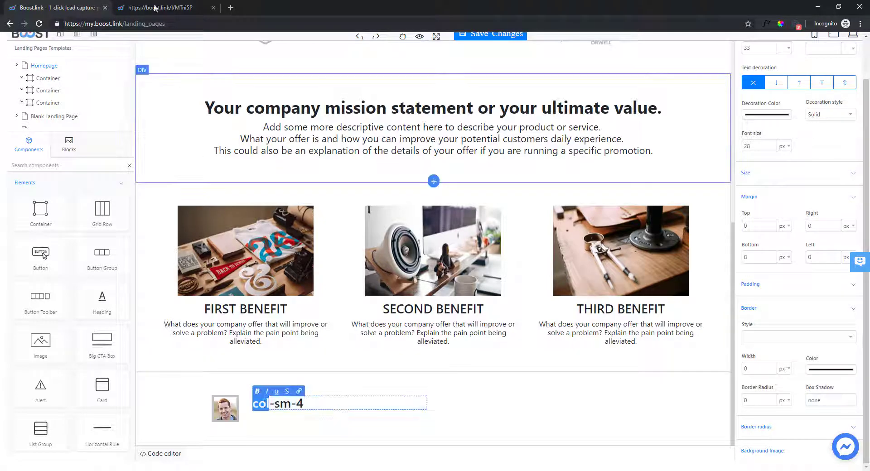
left_click(161, 7)
left_click_drag(169, 205, 162, 195)
key("ctrl+c")
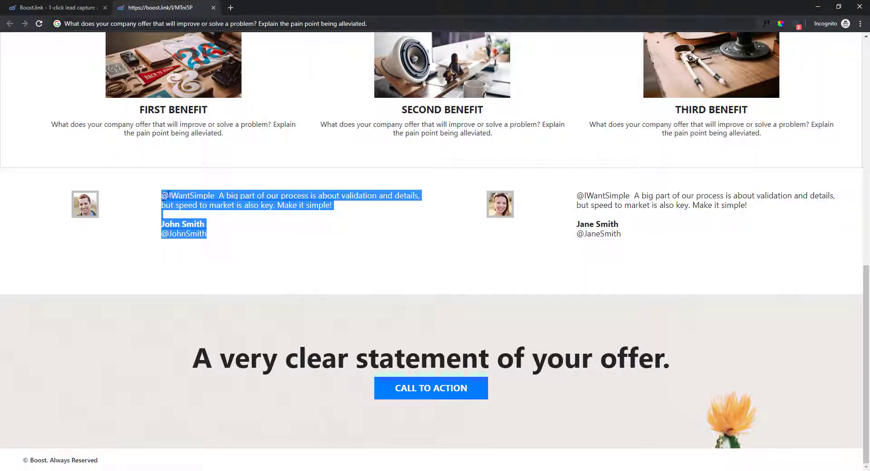
key("ctrl+shift+Tab")
key("ctrl+v")
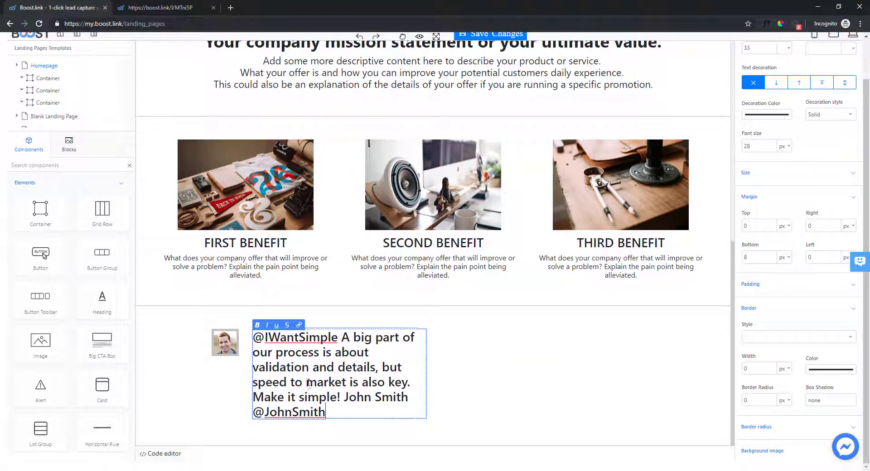
Set the testimonial text to a font size of 18 px and Normal font weight
key("ctrl+a")
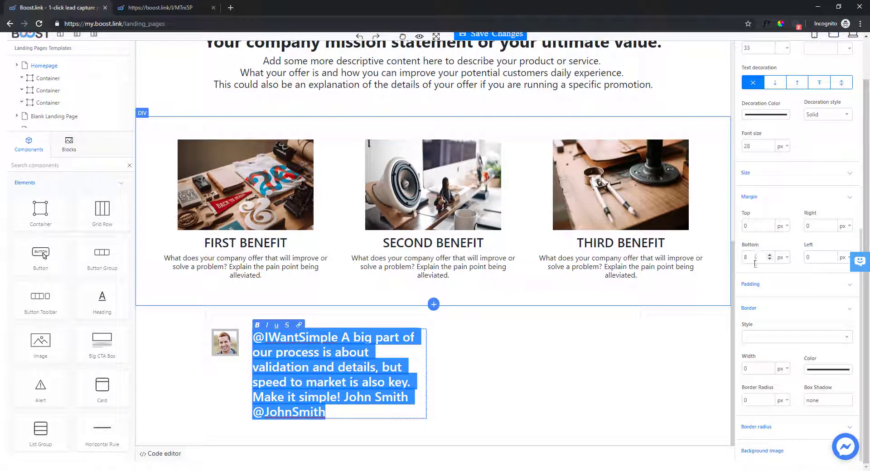
scroll(763, 247, "up", 4)
left_click_drag(760, 229, 746, 236)
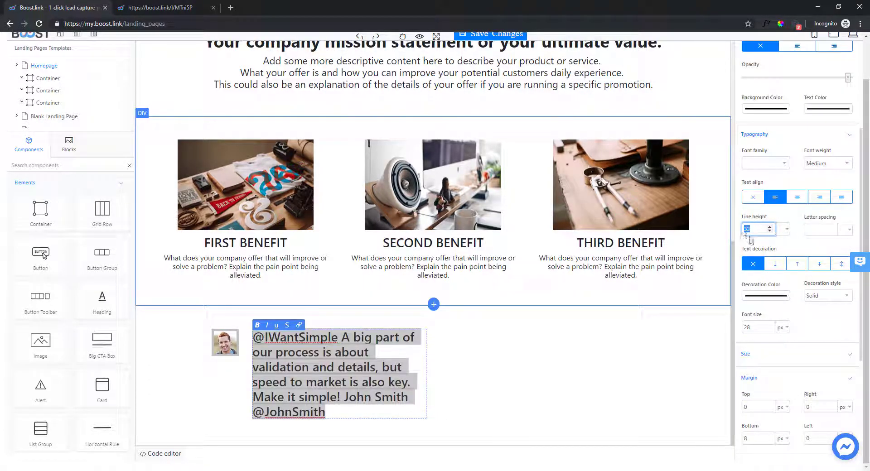
left_click(751, 323)
type("18")
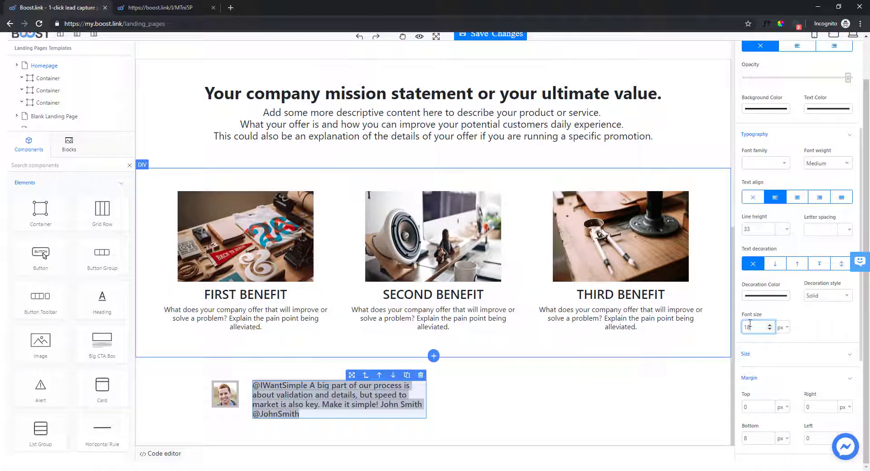
left_click(827, 164)
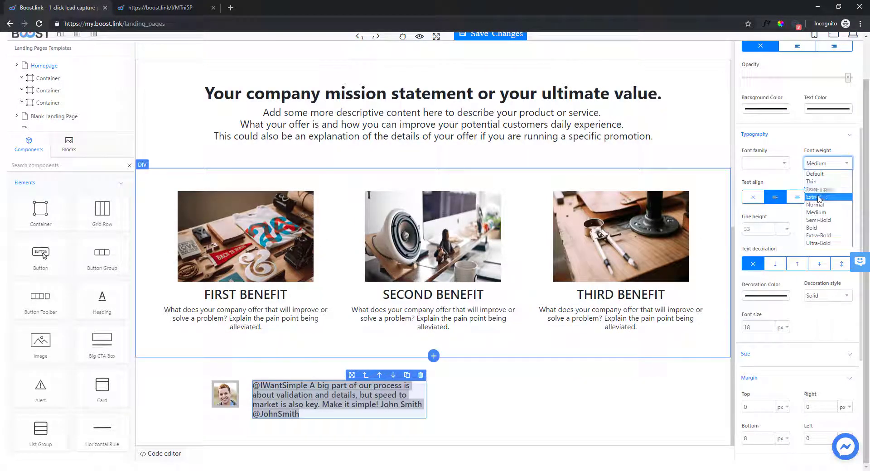
left_click(819, 207)
Break the testimonial text so the author's name and handle sit on separate lines beneath the quote, after a blank line
left_click(328, 394)
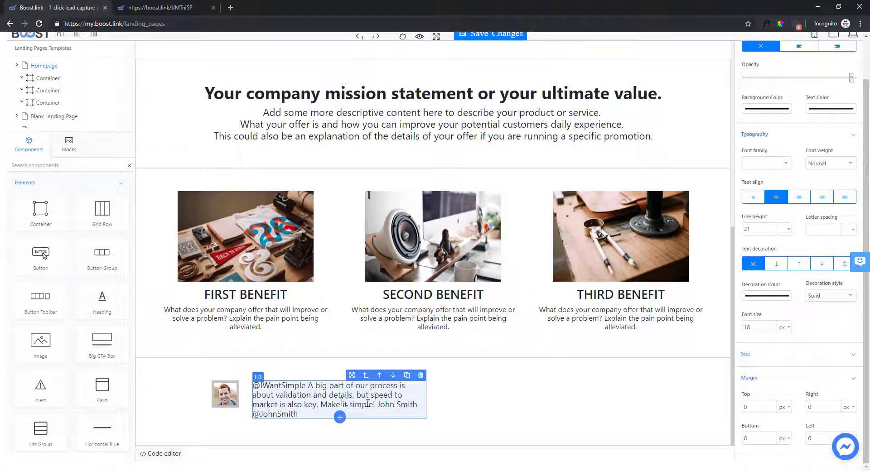
double_click(379, 405)
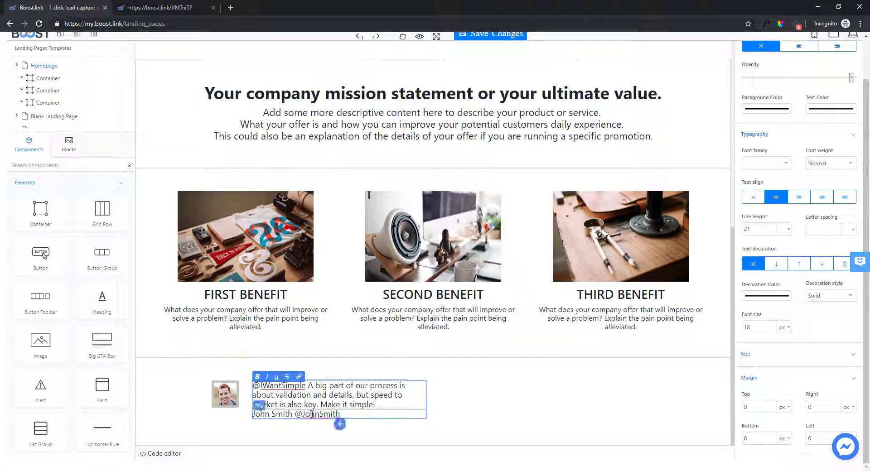
left_click(248, 393)
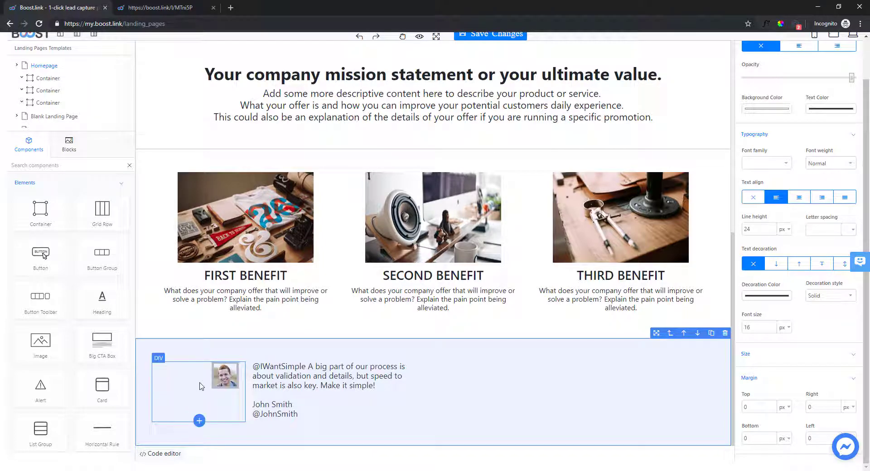
Duplicate the testimonial's image column and text column, and arrange the copies as a second testimonial beside the first
left_click(224, 365)
left_click(226, 356)
left_click(351, 369)
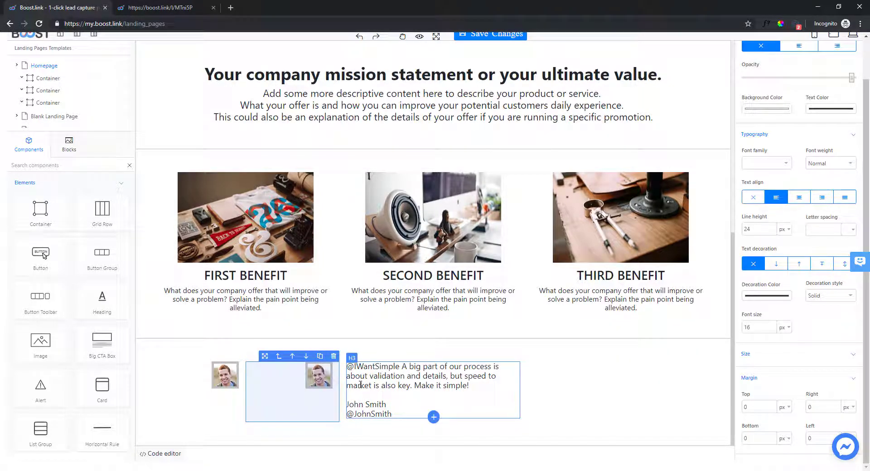
left_click(501, 356)
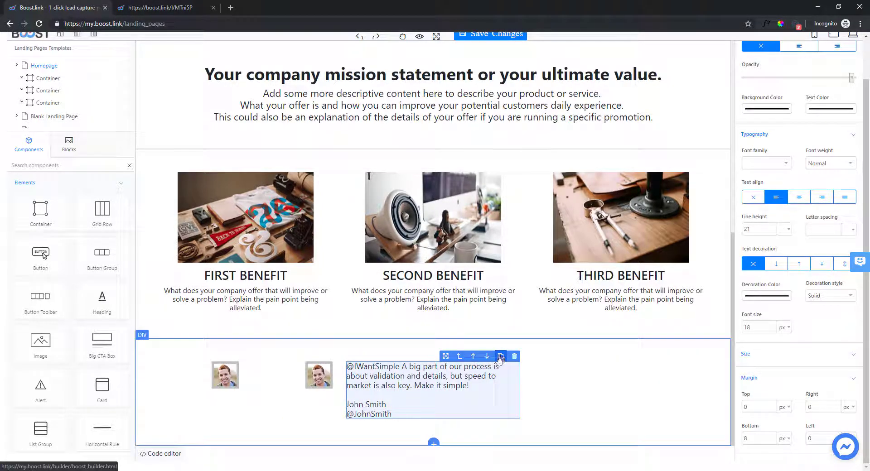
left_click_drag(264, 374, 445, 347)
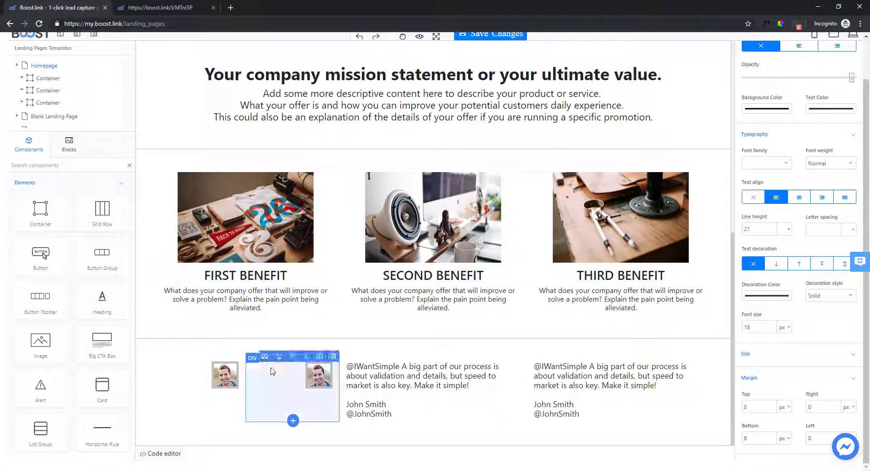
left_click_drag(279, 371, 438, 384)
left_click(636, 381)
left_click_drag(559, 360, 623, 390)
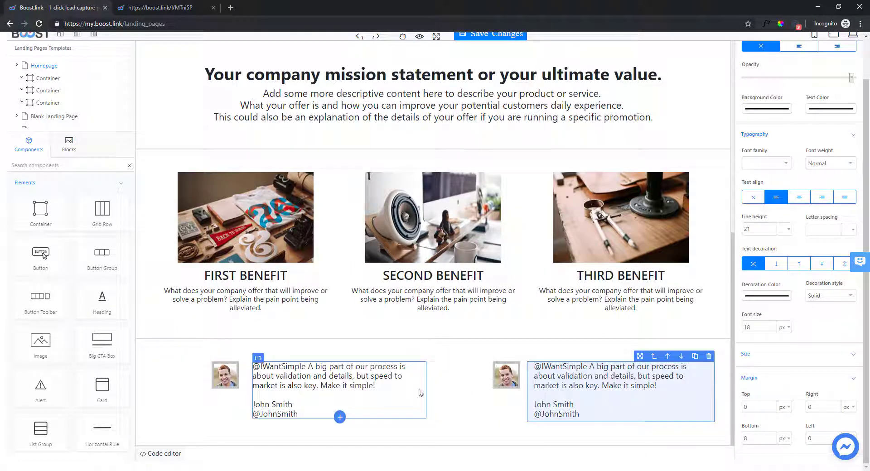
Replace the second testimonial's image with person_2.png and change its author name and handle to the second customer's
left_click(507, 375)
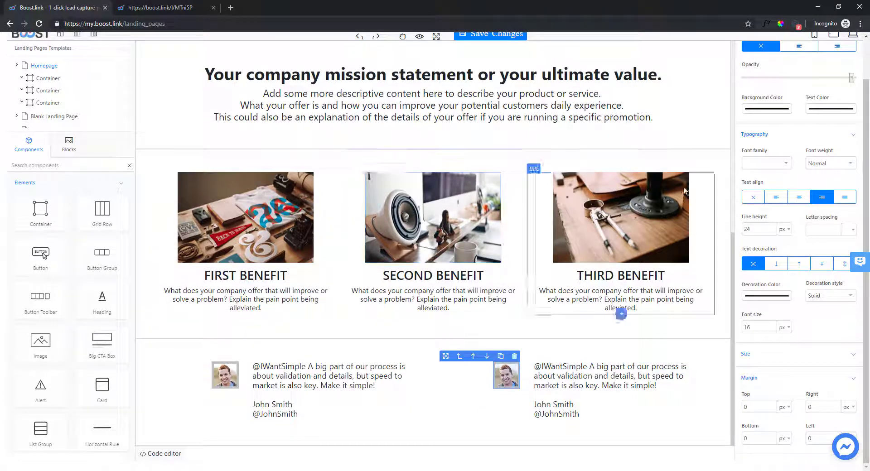
scroll(797, 181, "up", 5)
left_click(756, 53)
left_click(801, 109)
left_click(355, 105)
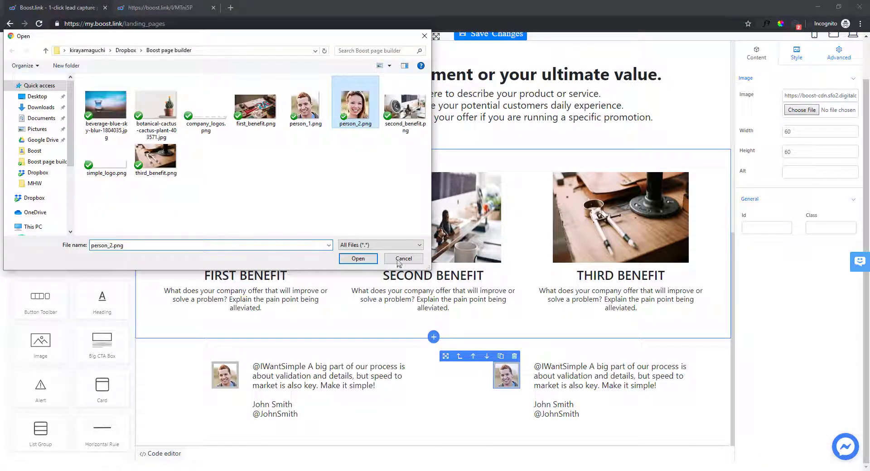
left_click(358, 259)
left_click(553, 404)
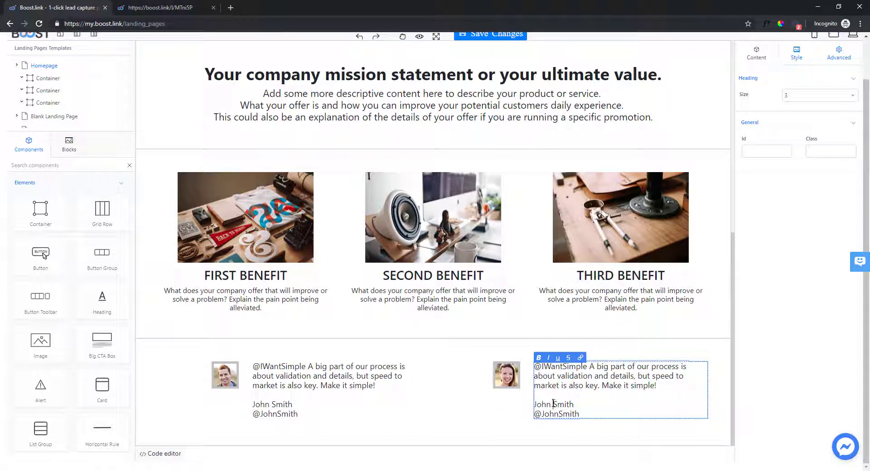
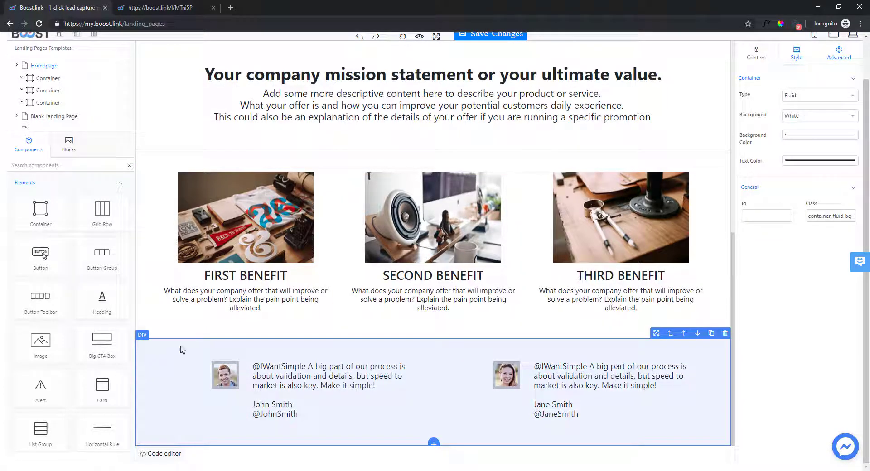
Check the reference page's next section and duplicate the whole testimonials container as a base for it
left_click(161, 8)
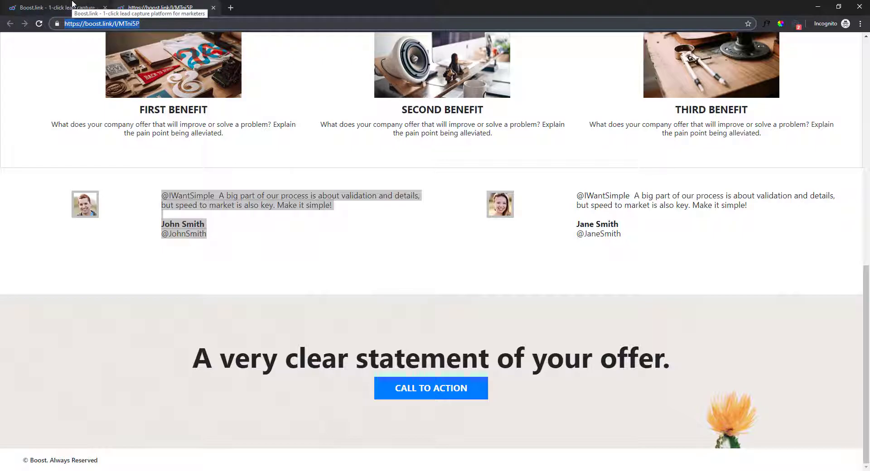
left_click(73, 5)
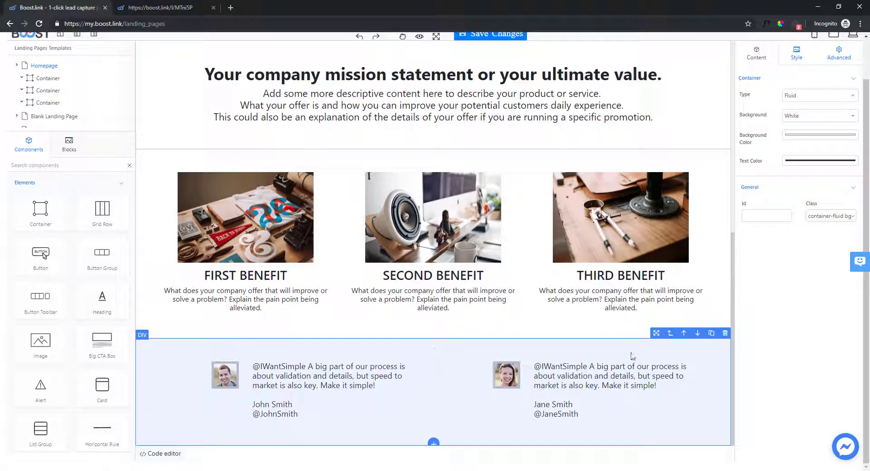
left_click(711, 332)
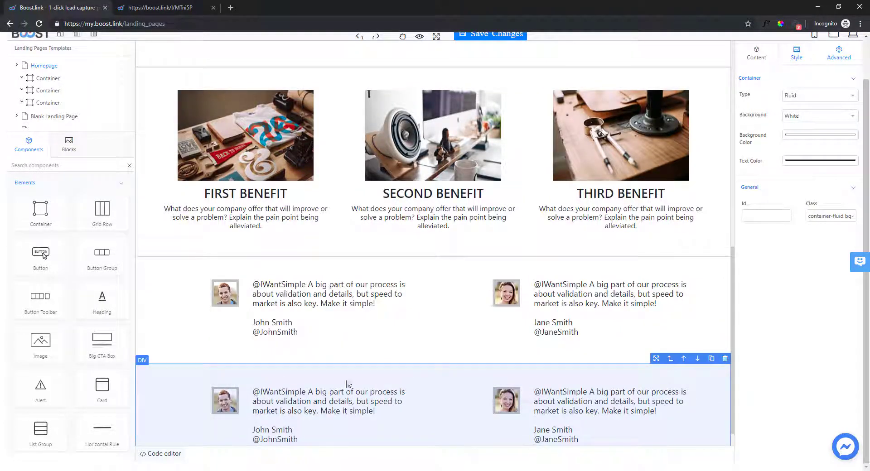
scroll(360, 389, "down", 1)
Delete all image and testimonial text columns from the duplicated container, leaving it empty
left_click(225, 375)
left_click(236, 355)
left_click(338, 394)
left_click(338, 394)
left_click(334, 356)
left_click(243, 390)
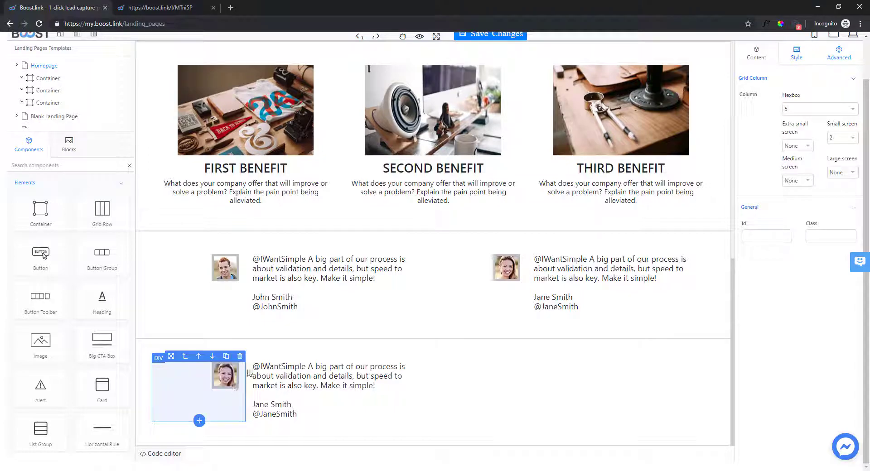
left_click(240, 356)
left_click(334, 413)
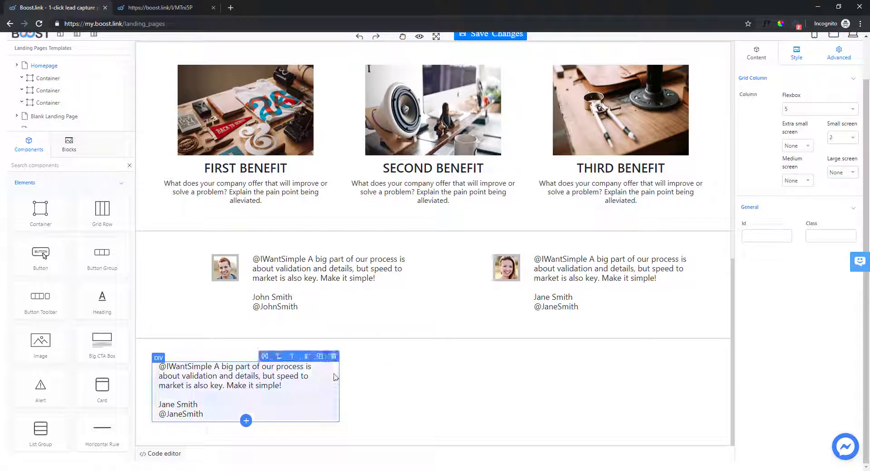
left_click(263, 356)
Give the empty container the botanical-cactus-cactus-plant-403571.jpg file as its background image
scroll(770, 322, "down", 10)
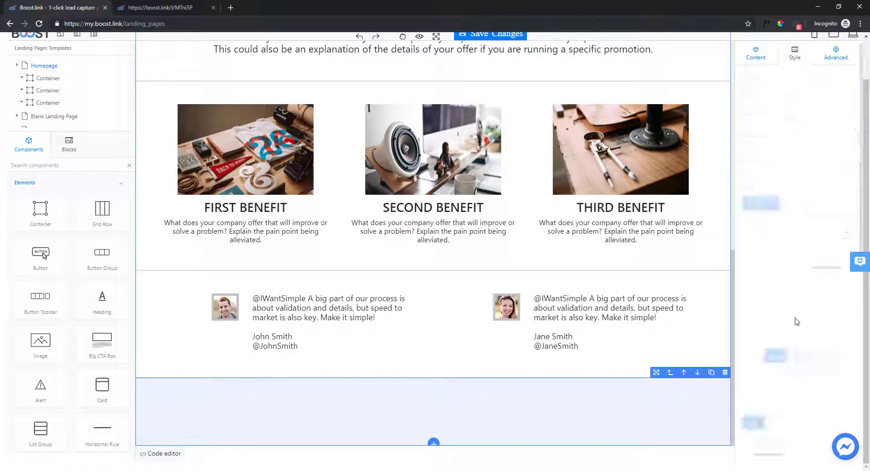
scroll(800, 400, "down", 3)
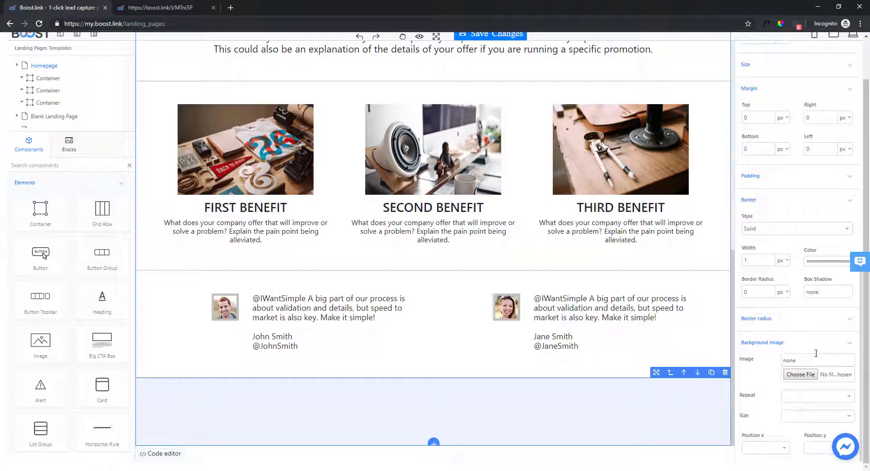
left_click(801, 374)
left_click(160, 111)
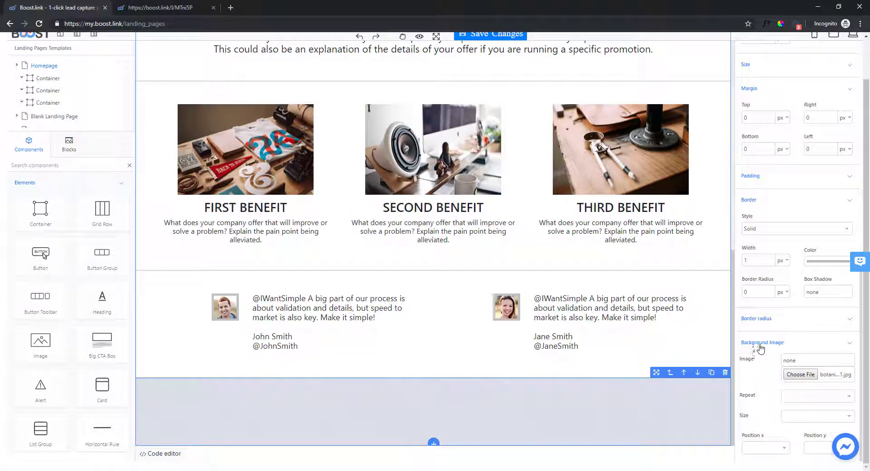
Set the container's background image to no-repeat with its size set to cover
left_click(814, 397)
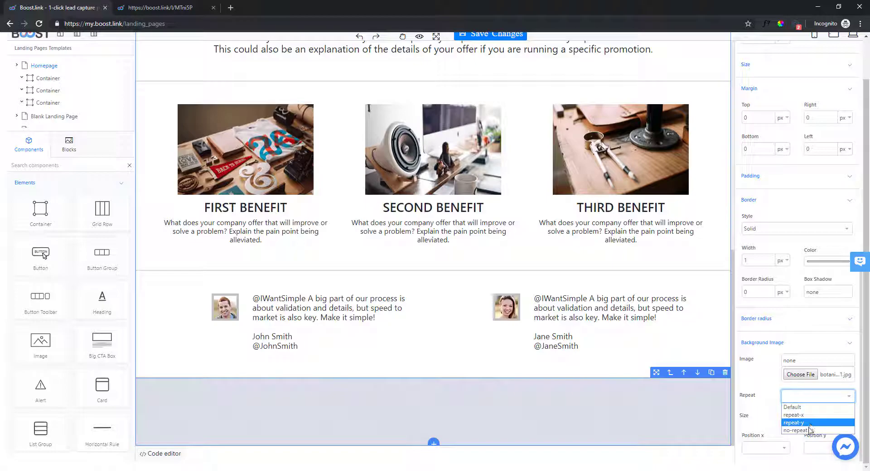
left_click(810, 419)
left_click(809, 417)
left_click(810, 433)
left_click(815, 448)
left_click(820, 430)
left_click(824, 417)
left_click(823, 417)
left_click(639, 413)
left_click(761, 447)
left_click(602, 410)
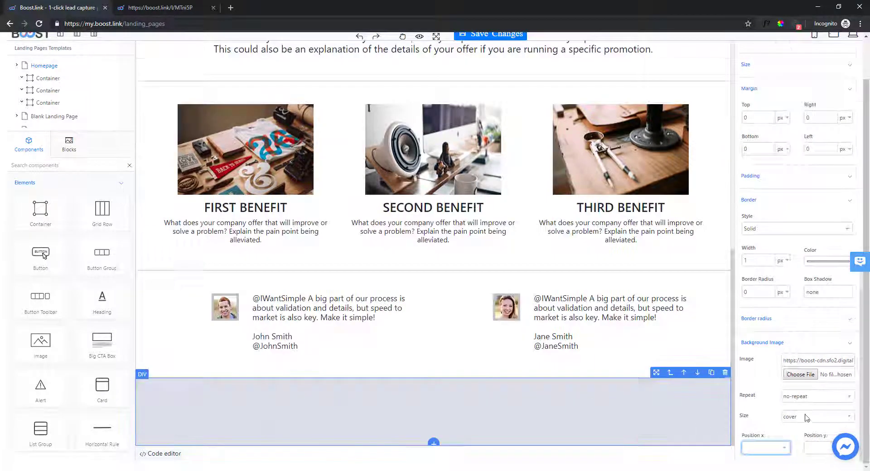
Add a centered heading reading "A very clear statement of your offer." to the cactus-background container
left_click_drag(102, 299, 435, 397)
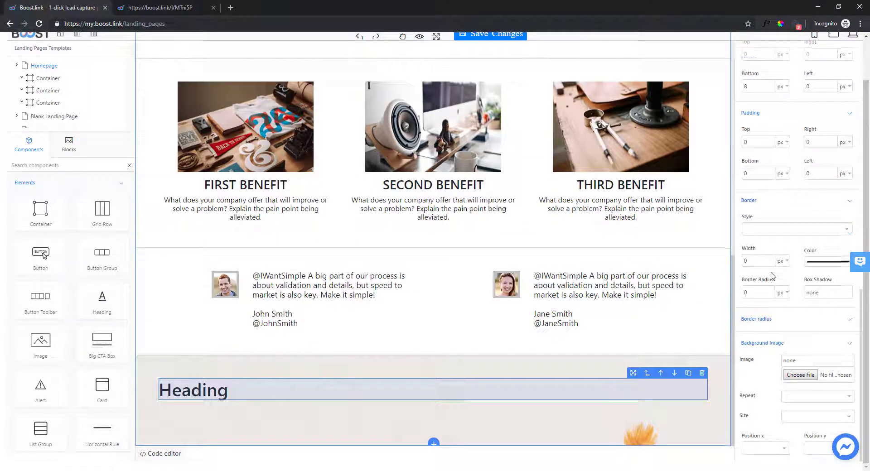
scroll(772, 276, "up", 10)
left_click(792, 250)
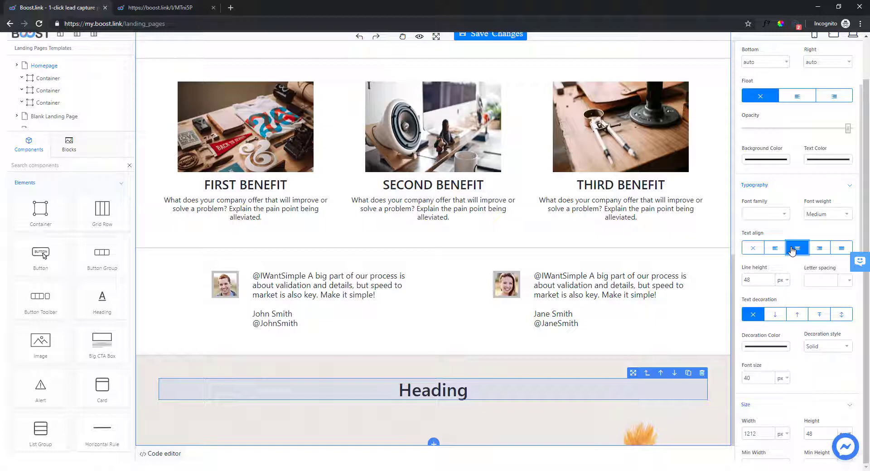
double_click(433, 390)
type("A very clear statement of your offer.")
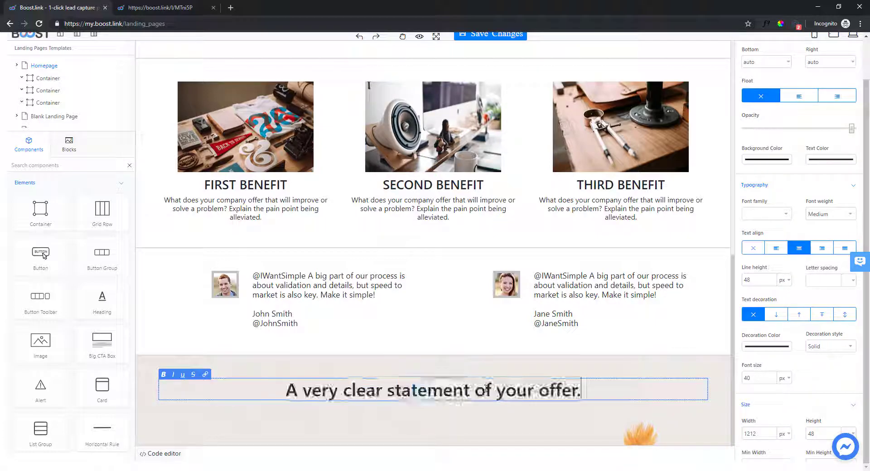
Set the offer heading's font size to 52 px and its font weight to Bold
left_click(741, 377)
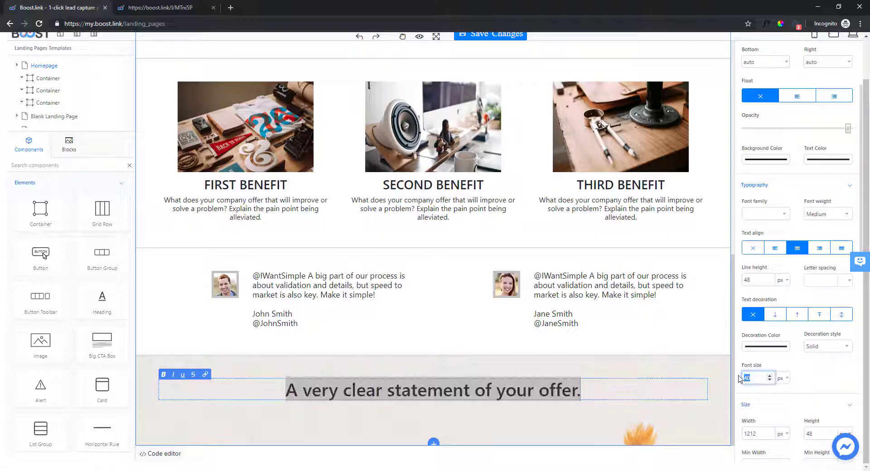
type("52")
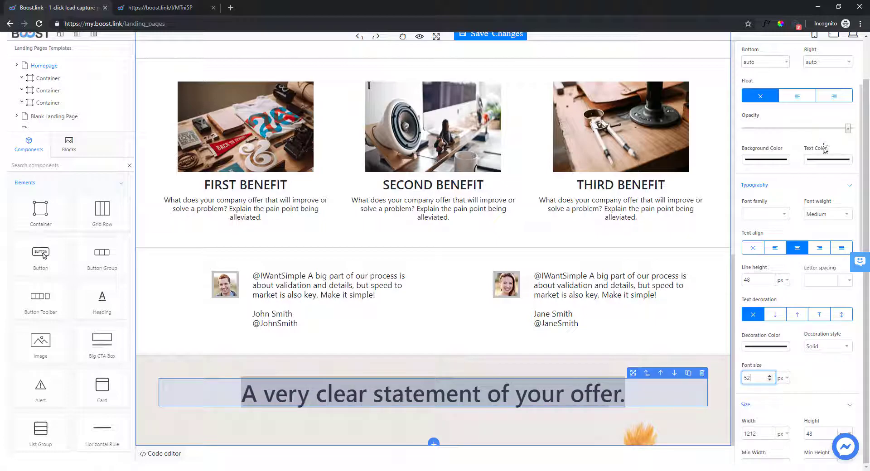
left_click(823, 214)
left_click(820, 269)
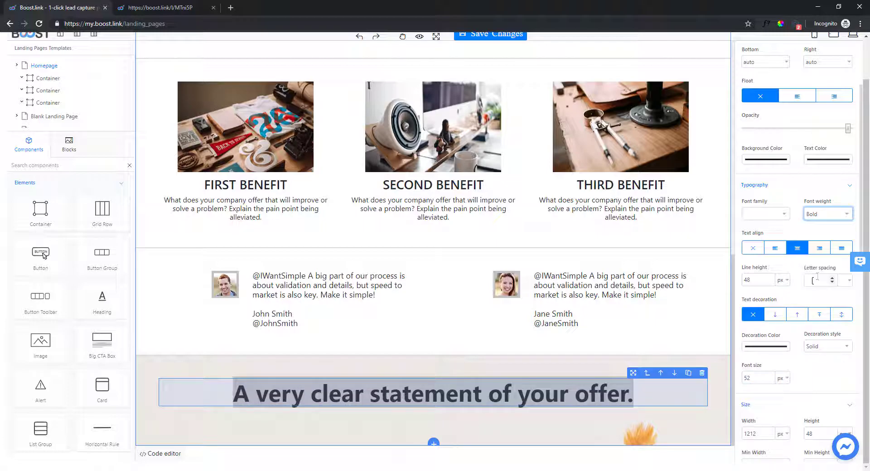
left_click(308, 394)
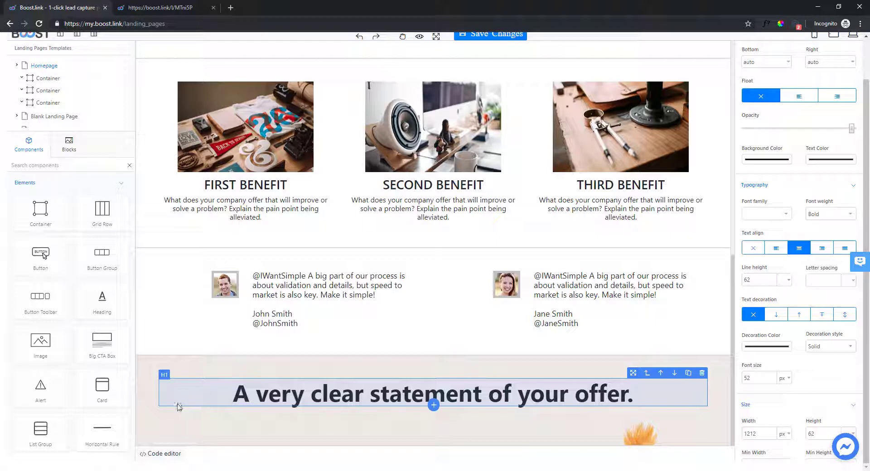
Add a button in its own column below the offer heading and set its size to Large
scroll(45, 231, "down", 1)
left_click_drag(45, 231, 181, 419)
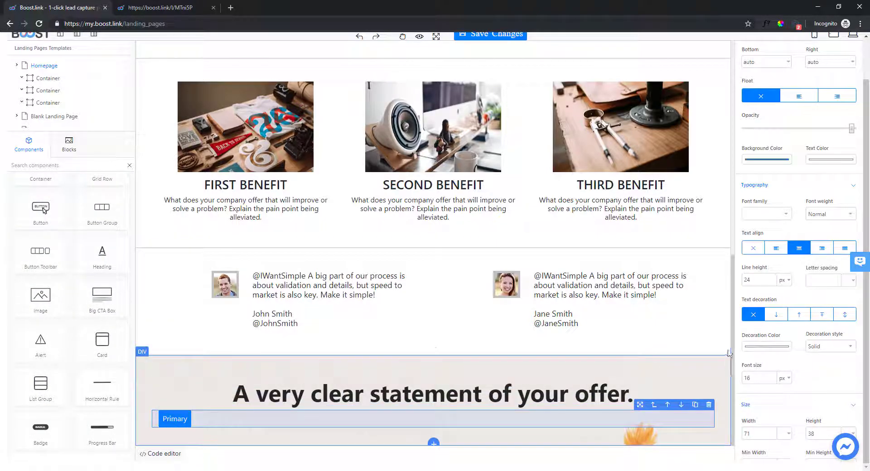
scroll(650, 254, "down", 1)
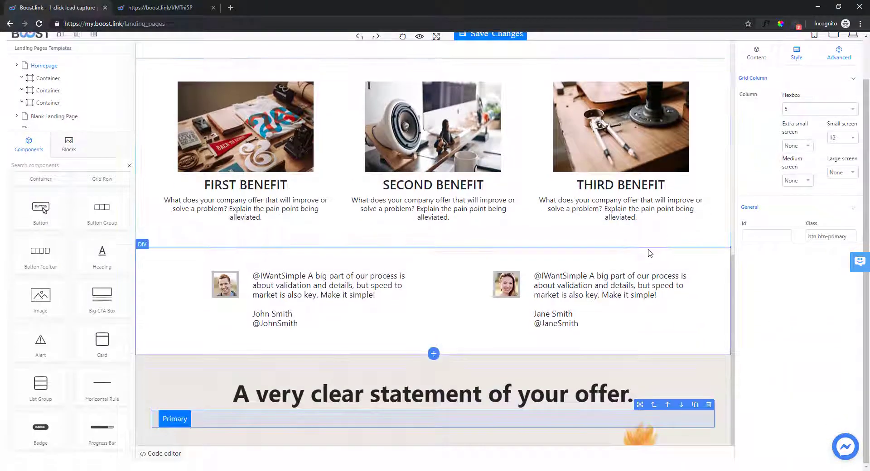
left_click(175, 419)
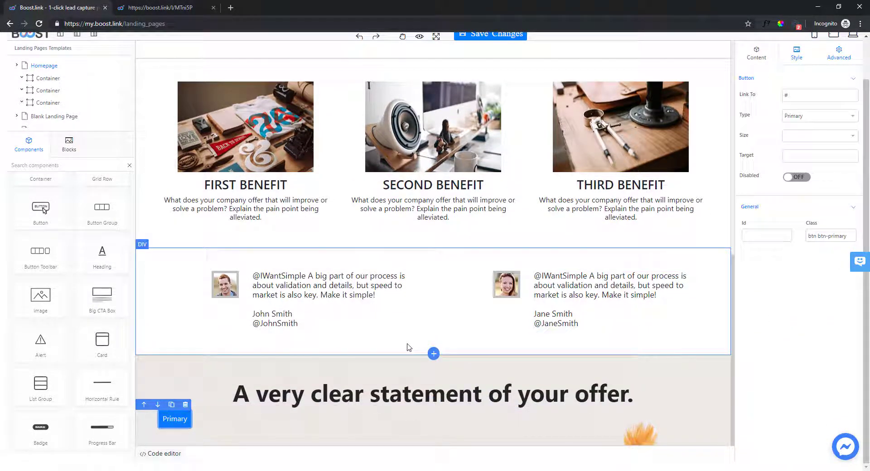
left_click(832, 137)
left_click(827, 156)
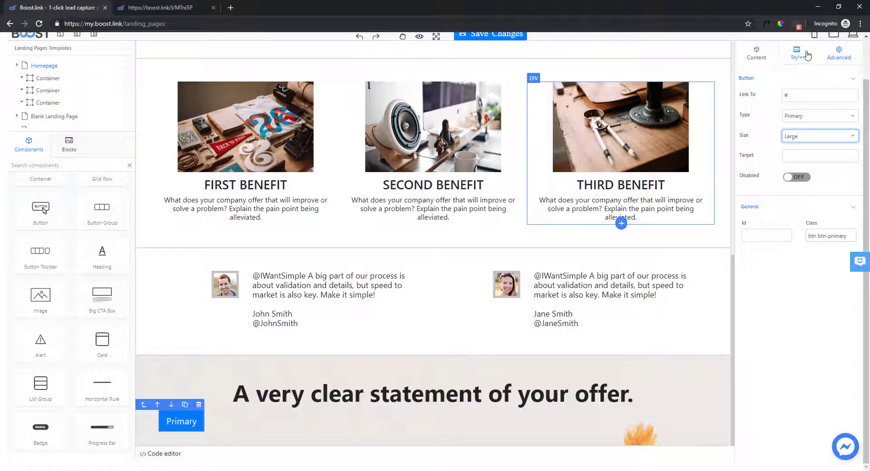
Center the button horizontally by setting its column's text alignment to center
left_click(806, 55)
scroll(776, 204, "up", 1)
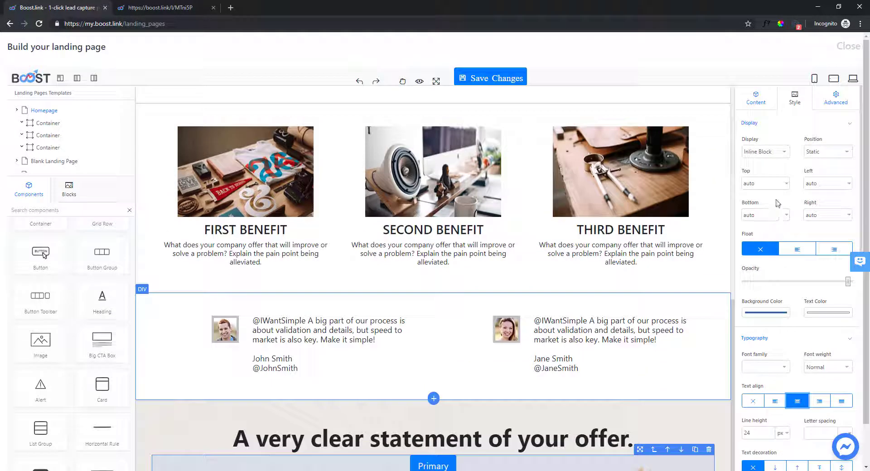
left_click(763, 94)
scroll(770, 218, "down", 1)
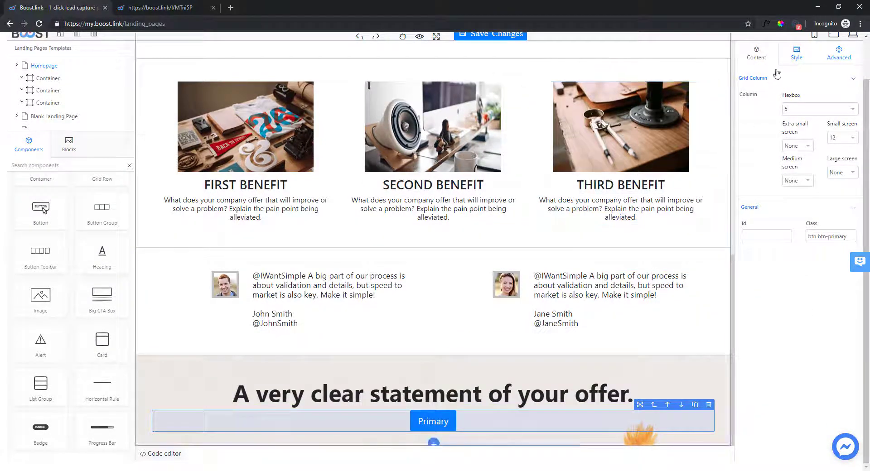
Widen the button below the offer heading, trying a width of 250 before setting it to 500
left_click(433, 421)
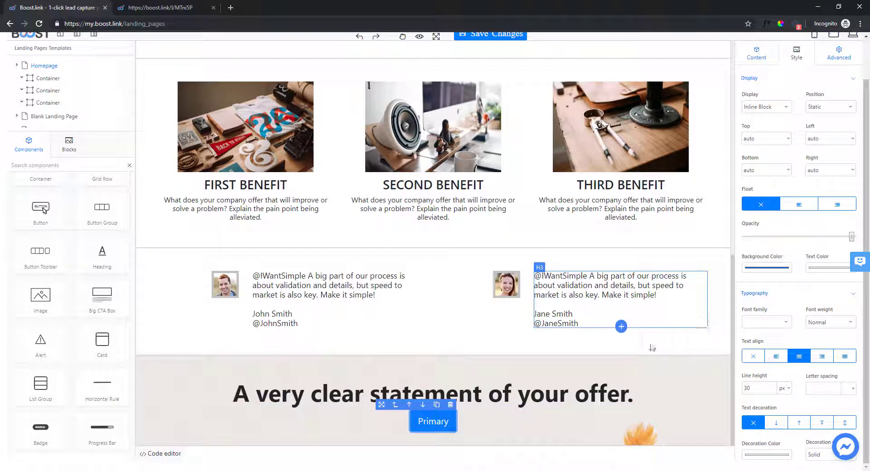
scroll(773, 353, "down", 4)
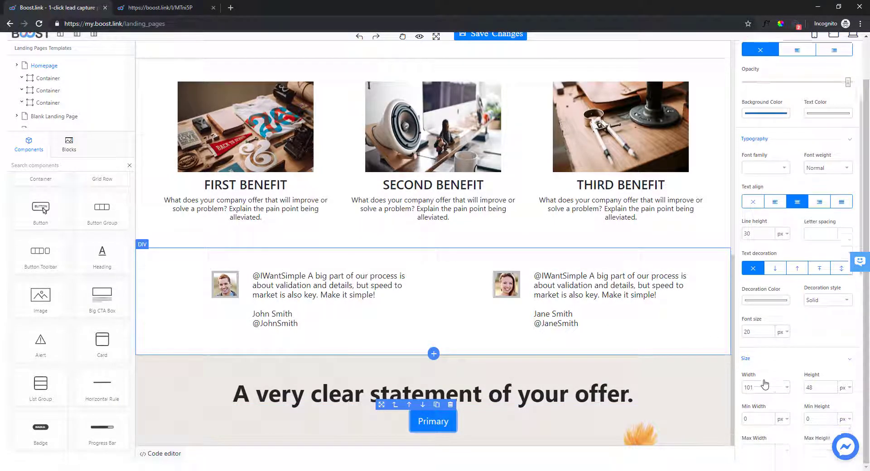
double_click(753, 361)
type("250")
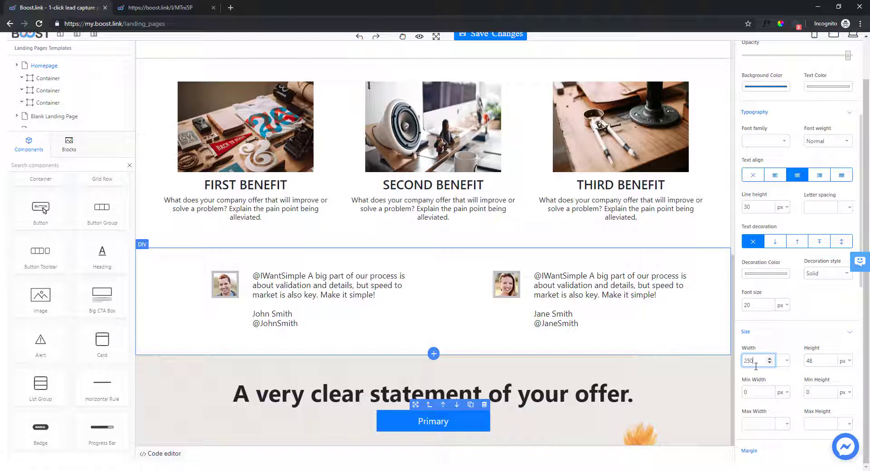
double_click(754, 361)
type("500")
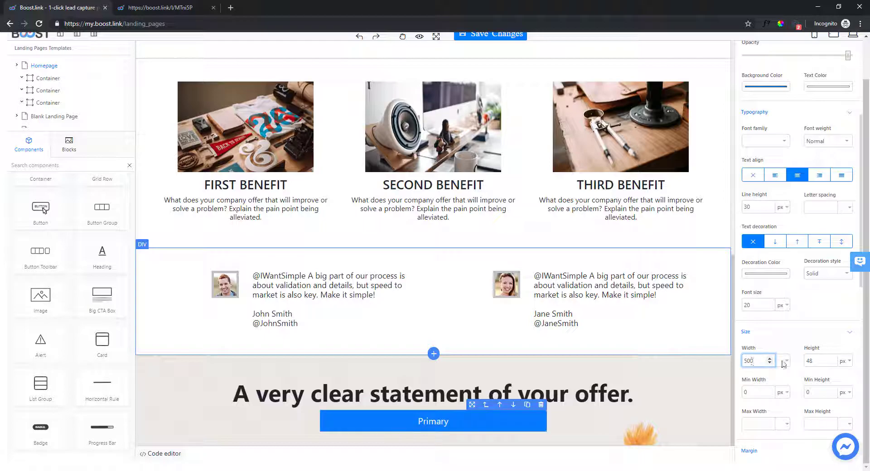
Set the closing button's height to 60 px and its top padding to 15 px
double_click(811, 362)
type("50")
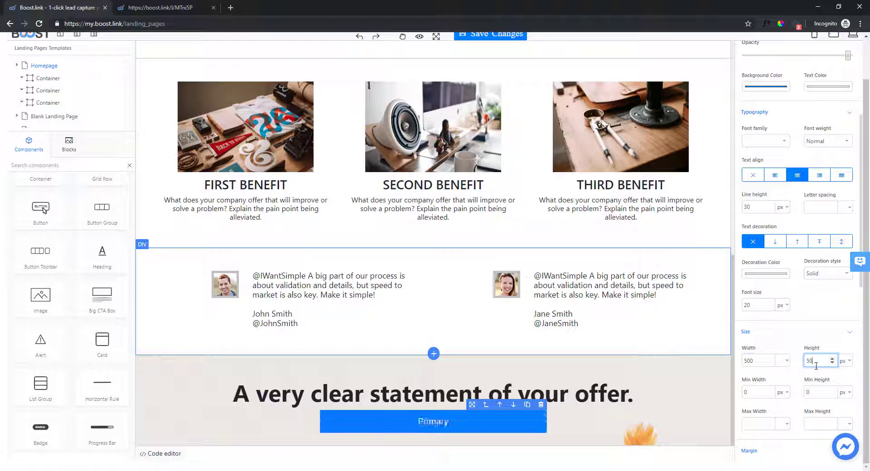
type("6")
scroll(779, 362, "down", 5)
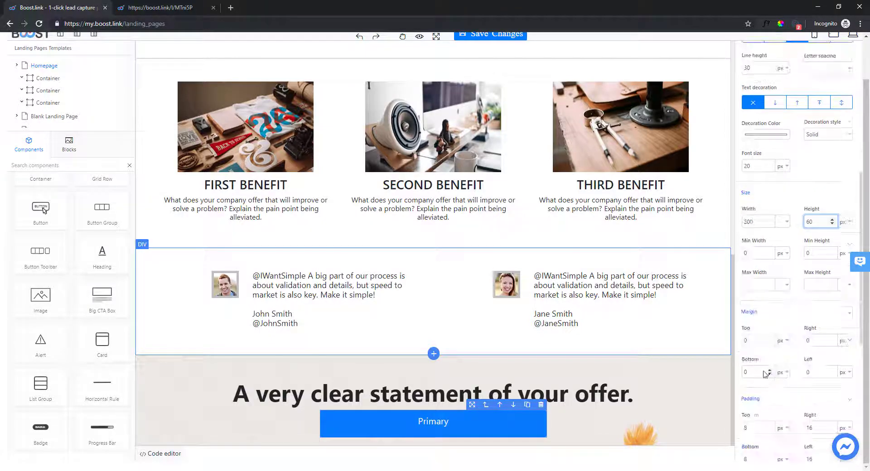
double_click(754, 340)
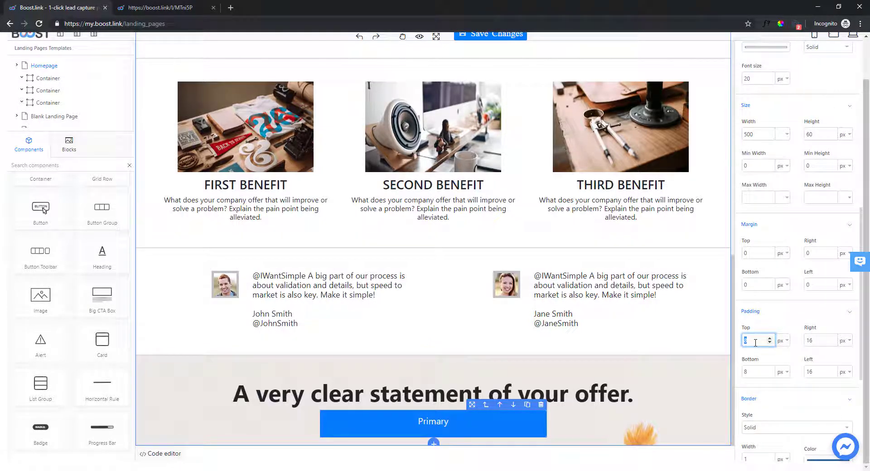
type("15")
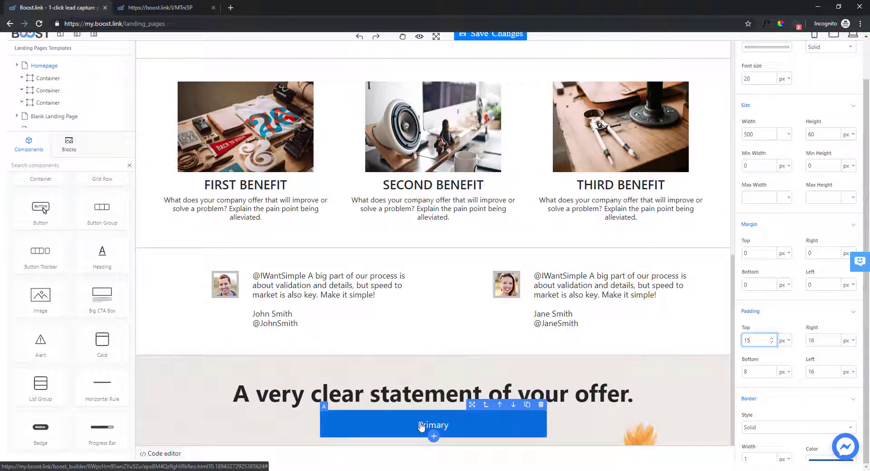
Relabel the closing button "CALL TO ACTION" and give it a dark green background color
left_click(449, 426)
type("CALL TO ACTION")
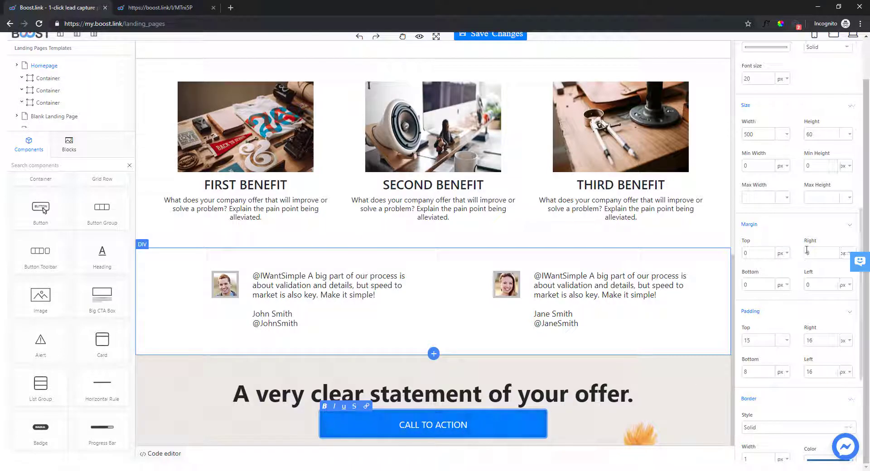
scroll(797, 251, "up", 5)
left_click(765, 87)
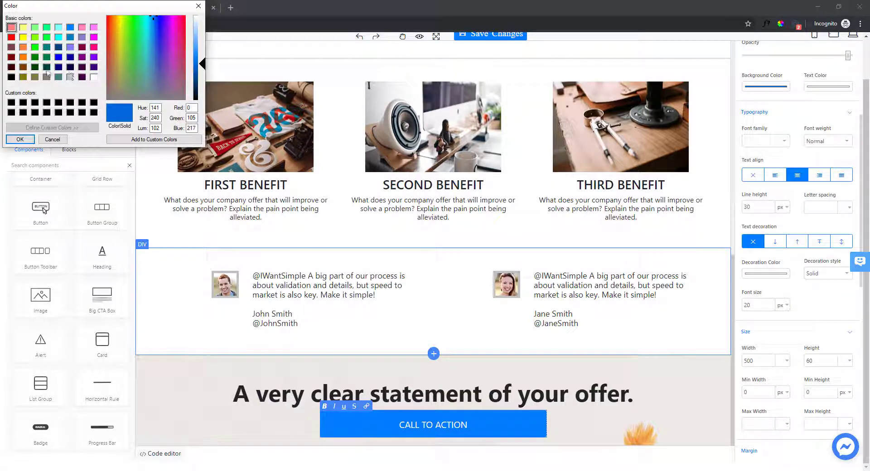
left_click(47, 57)
left_click(20, 139)
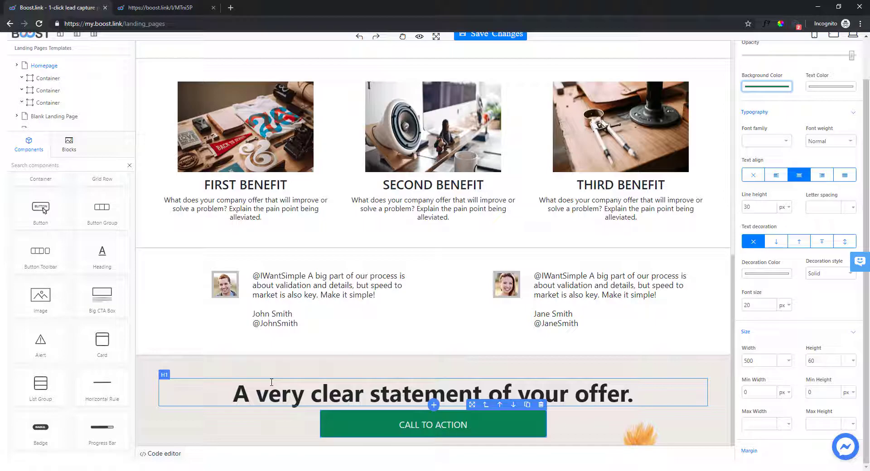
Duplicate the closing offer section and remove the heading and button from the copy
left_click(486, 405)
left_click(711, 352)
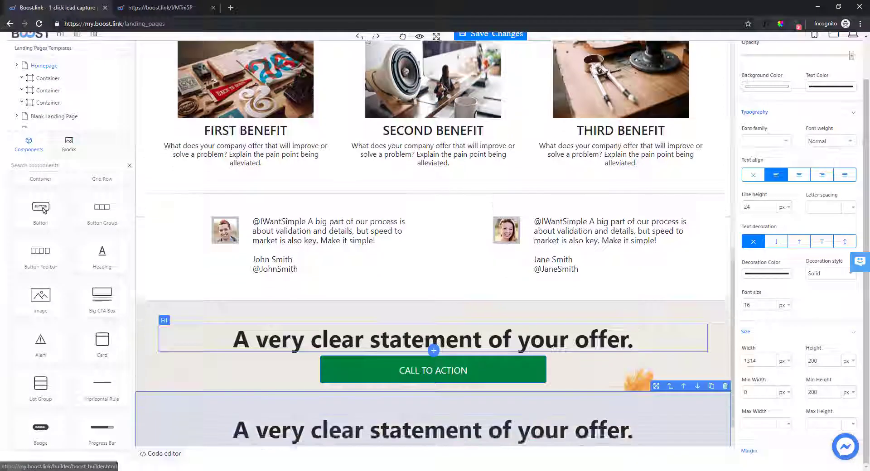
scroll(539, 380, "down", 2)
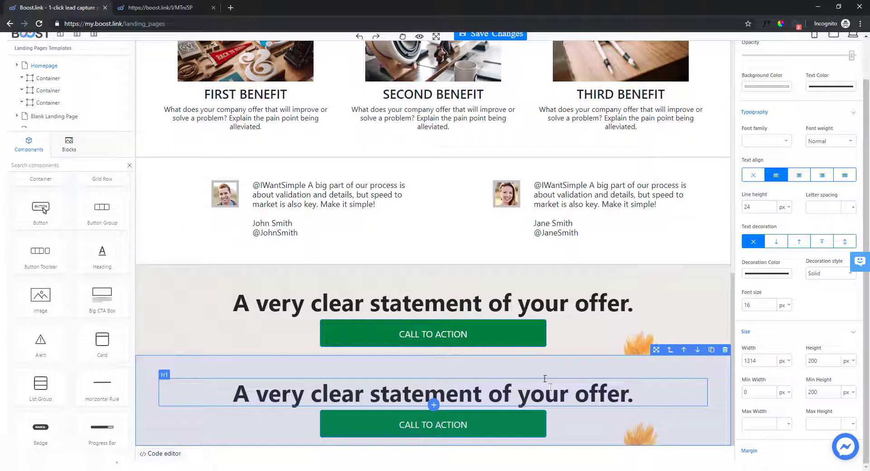
left_click(438, 383)
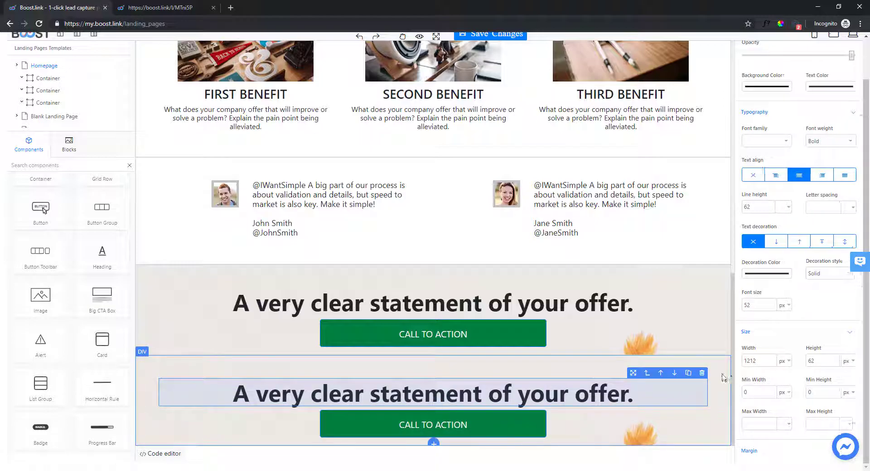
left_click(703, 373)
left_click(674, 392)
key("Delete")
Clear the copied section's background image and set its height and minimum height to 50 px
left_click(813, 358)
key("ctrl+v")
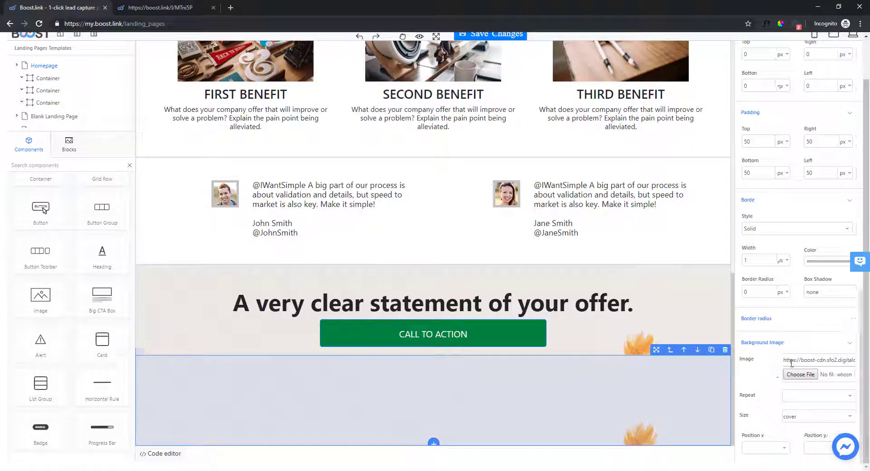
key("ctrl+a")
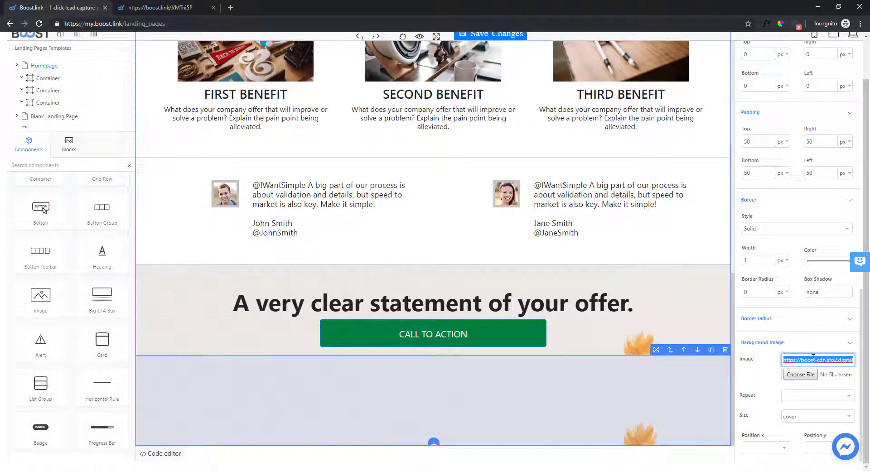
key("Delete")
scroll(802, 321, "up", 4)
scroll(811, 286, "up", 2)
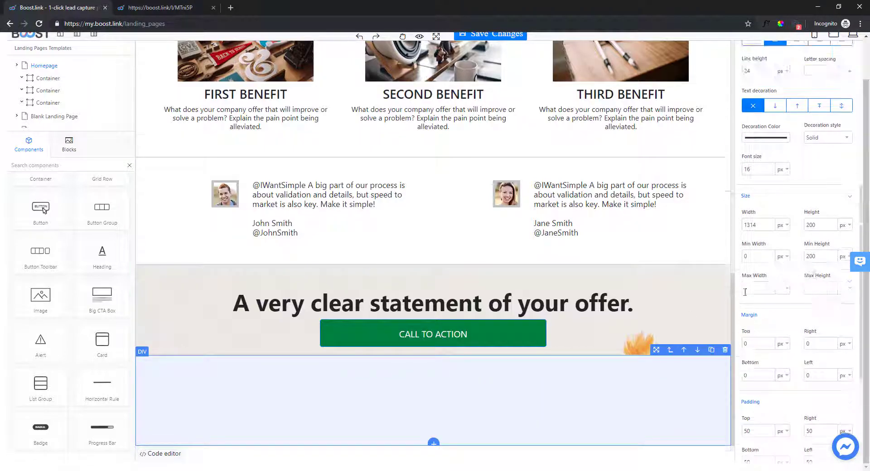
double_click(813, 224)
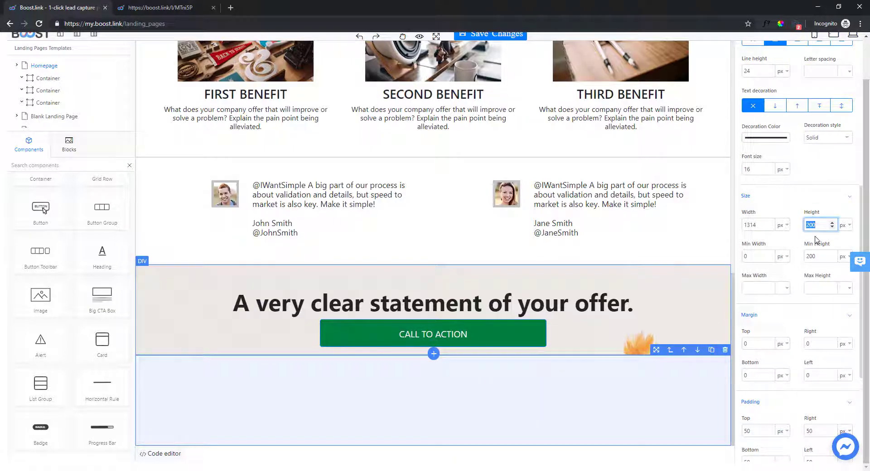
type("50")
Add a heading to the empty bottom section and set its font size to 16 px
left_click_drag(102, 253, 196, 430)
double_click(196, 431)
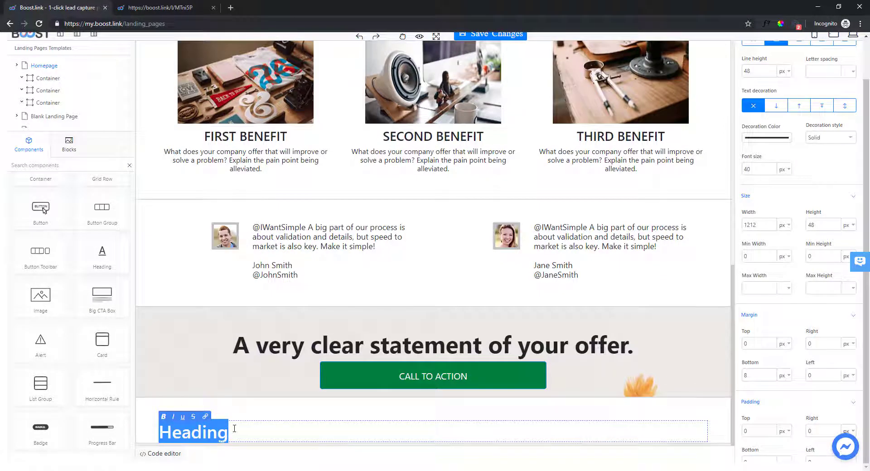
scroll(768, 212, "up", 1)
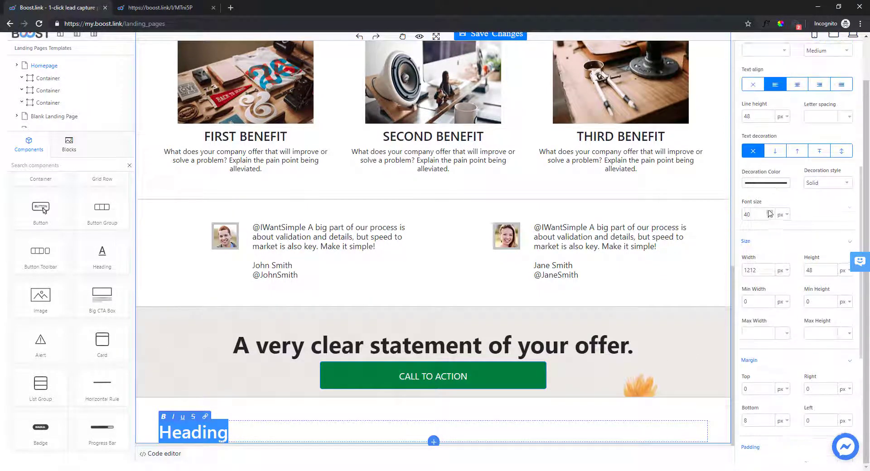
double_click(763, 213)
type("185")
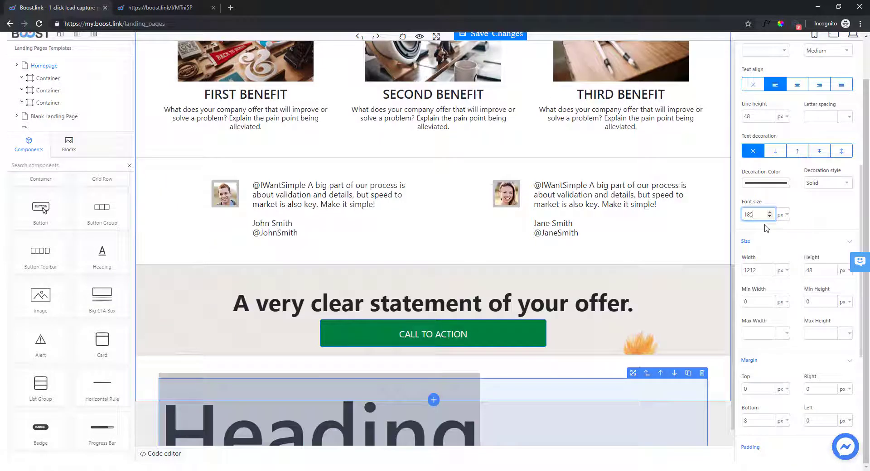
key("BackSpace")
key("BackSpace")
key("BackSpace")
type("16")
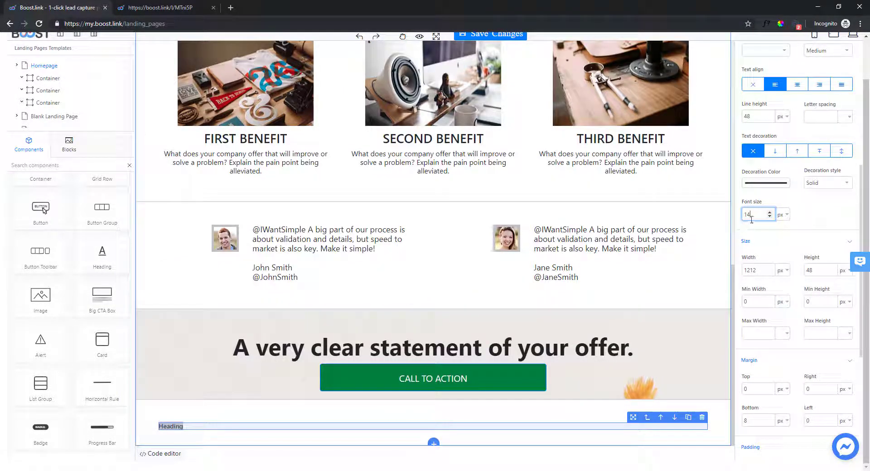
Replace the new heading's text with "© Boost. Always Reserved" copied from the reference page's footer
double_click(187, 427)
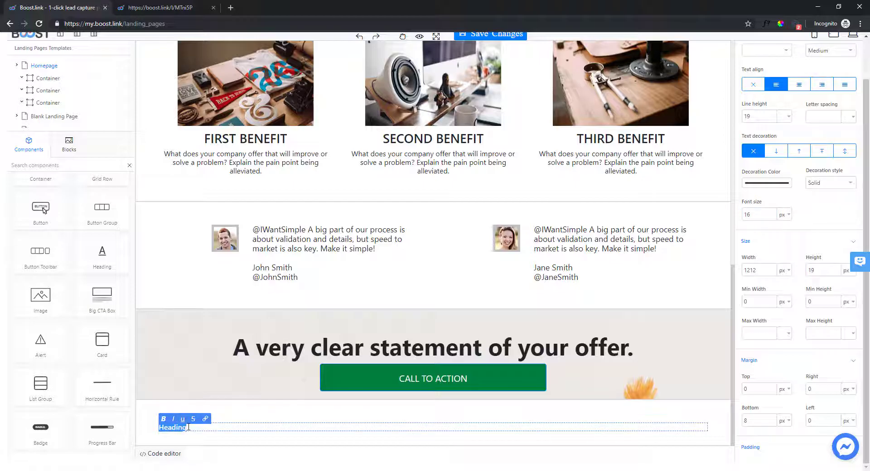
key("ctrl+Tab")
left_click_drag(106, 463, 16, 462)
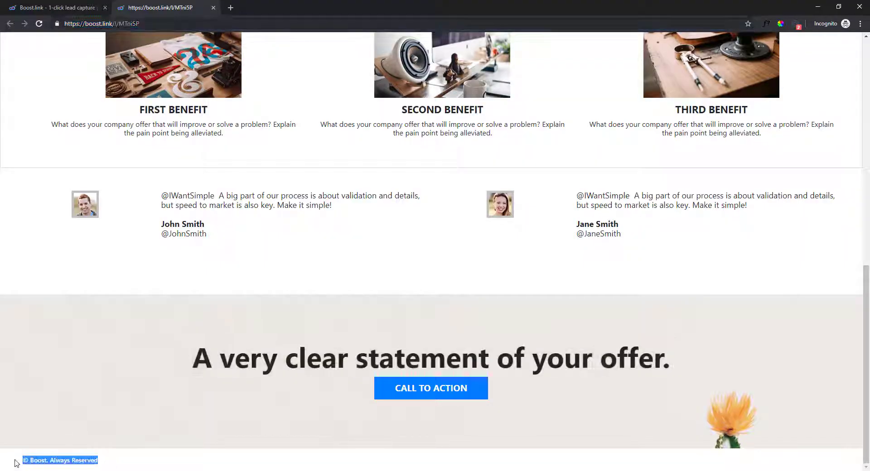
key("ctrl+c")
key("ctrl+Tab")
key("ctrl+v")
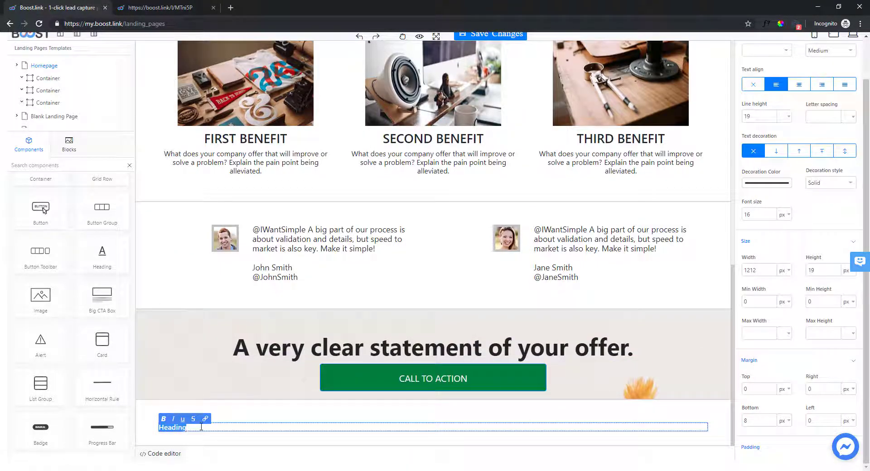
left_click(184, 437)
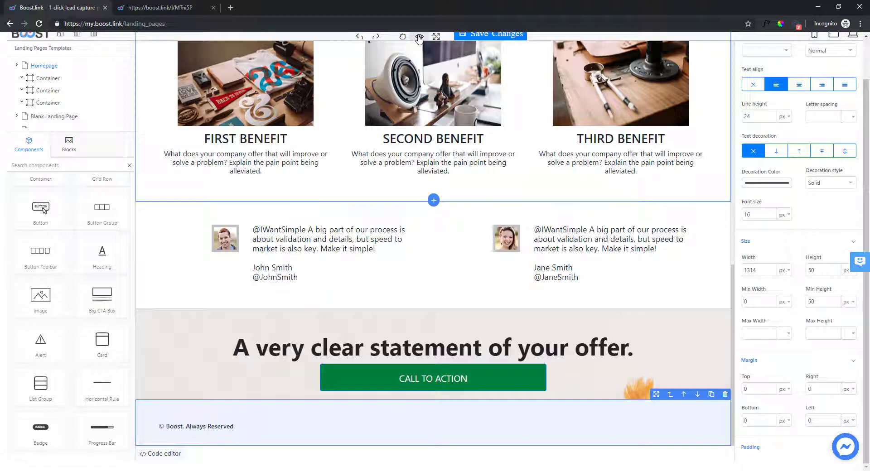
Save the Homepage landing page and review its published version from the hero down to the footer
left_click(419, 36)
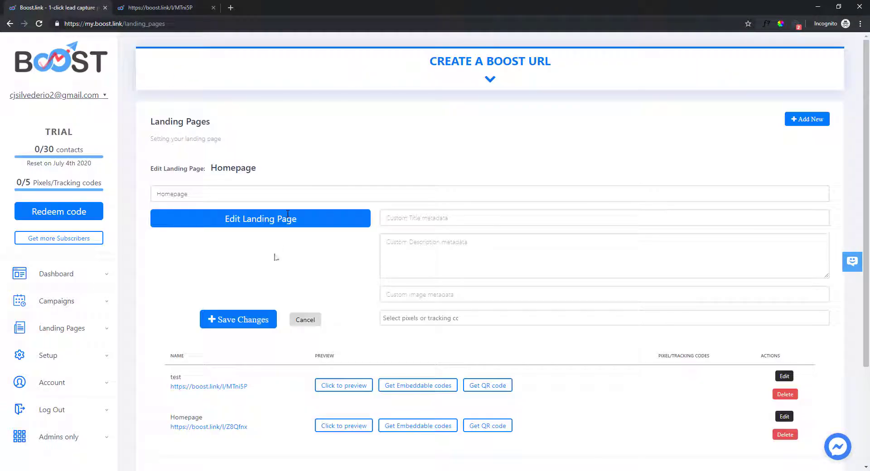
left_click(240, 320)
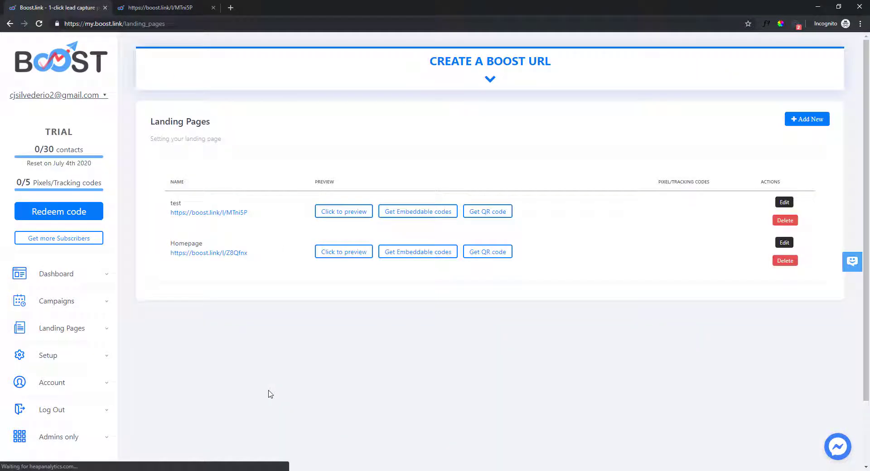
left_click(218, 260)
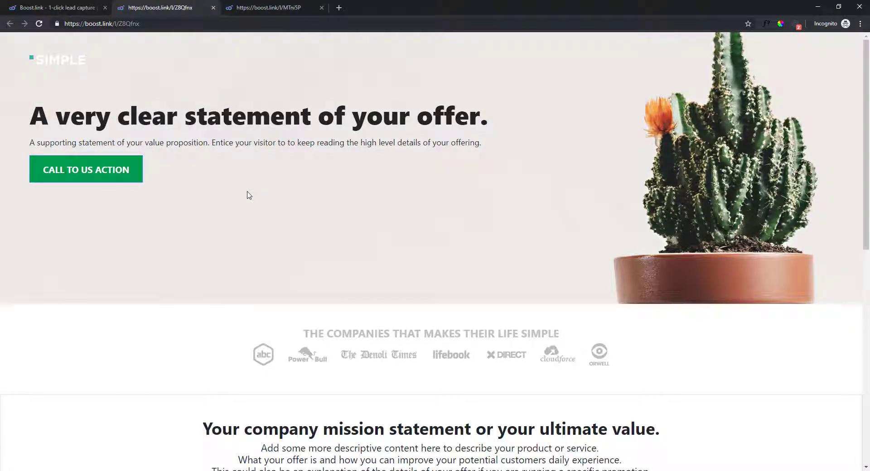
scroll(249, 195, "down", 10)
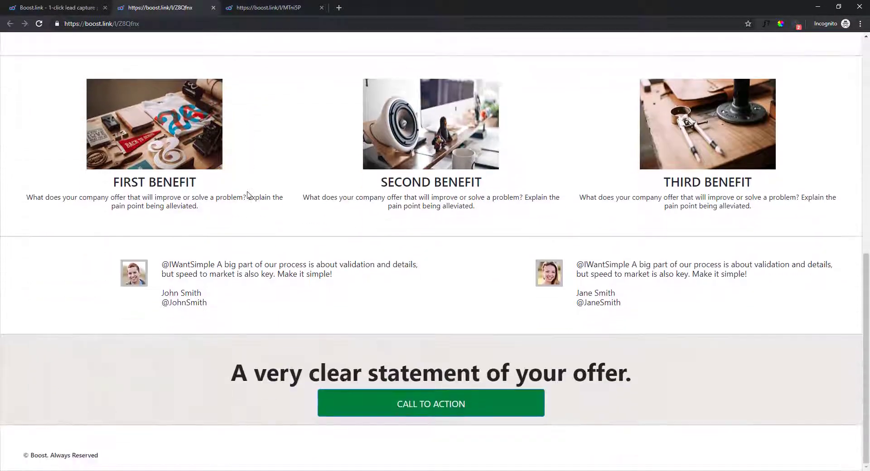
Start a new landing page named "New Homepaeg" and open it in the page builder
left_click(76, 4)
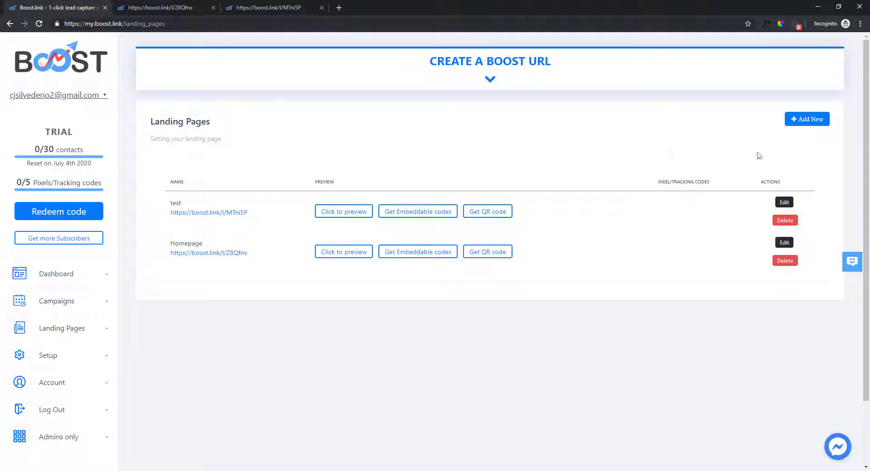
left_click(822, 120)
left_click(289, 167)
type("Test Homepage")
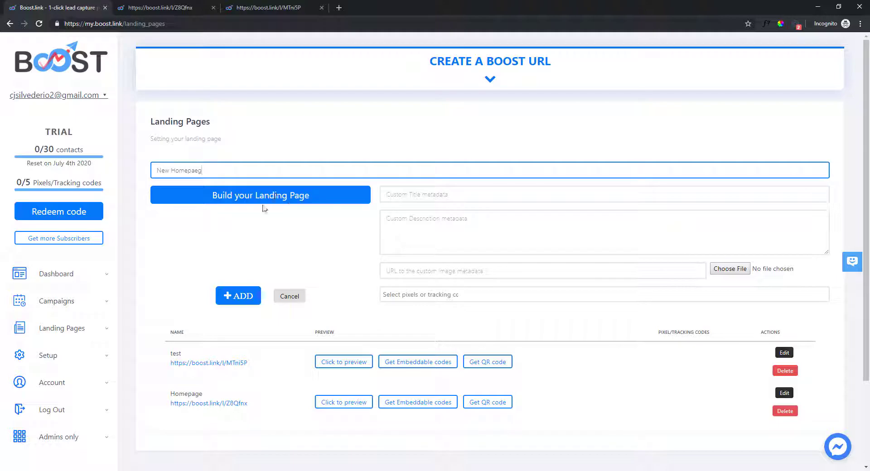
left_click(265, 200)
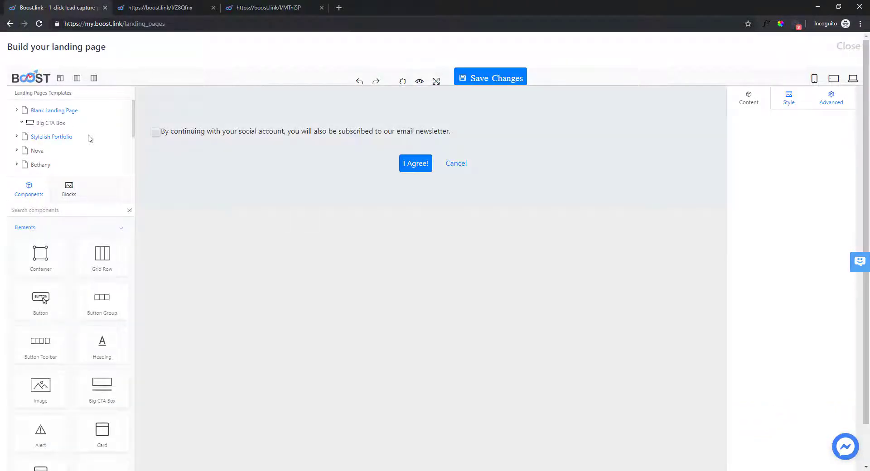
Load the Stylelish Portfolio template into the new landing page
scroll(133, 131, "down", 3)
scroll(131, 127, "up", 3)
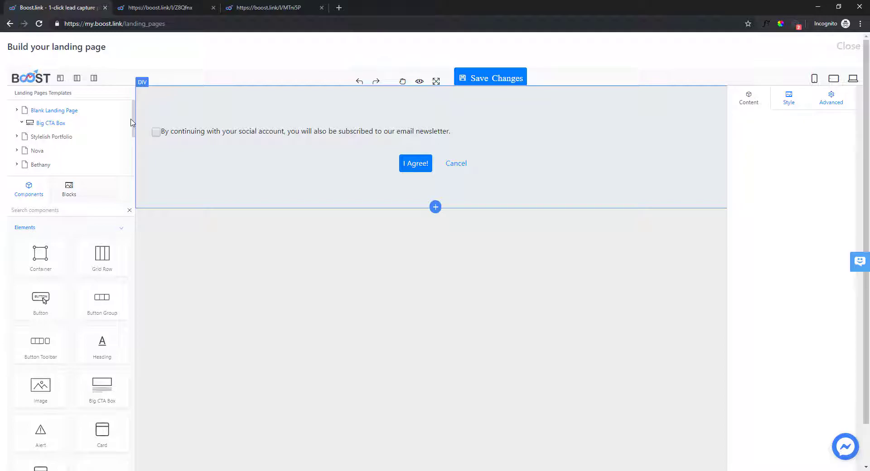
left_click(66, 137)
left_click(479, 75)
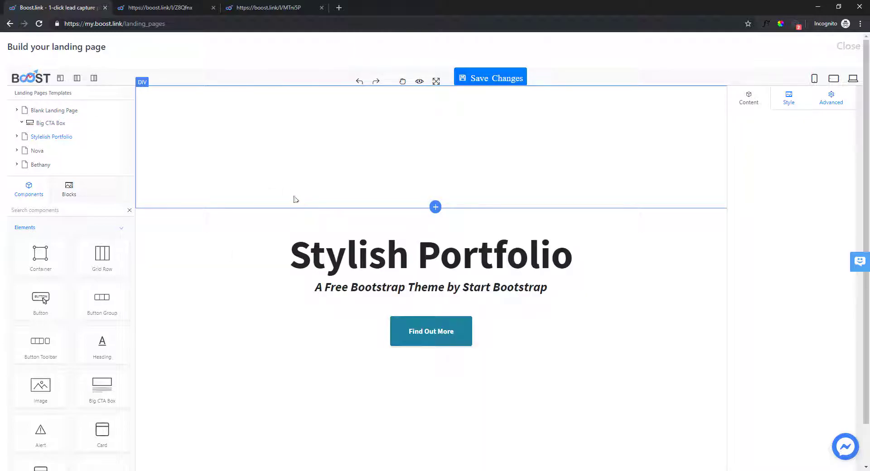
scroll(299, 202, "down", 5)
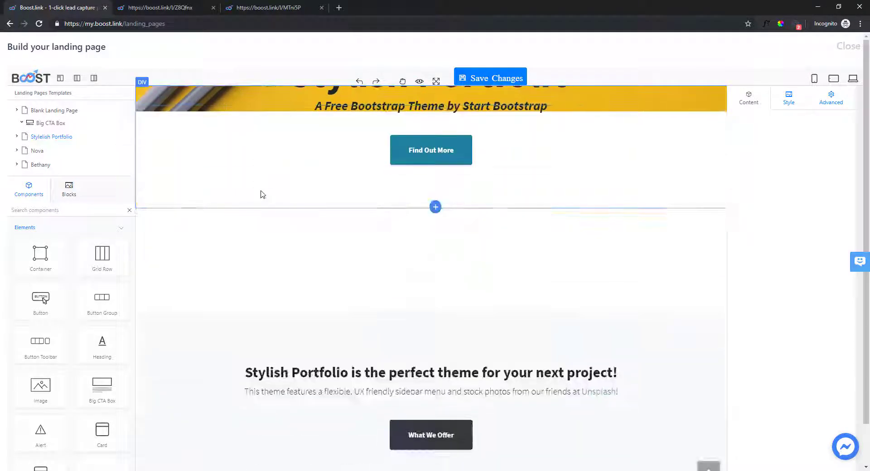
Replace the Stylish Portfolio header's background image with the beverage JPG photo from the computer
scroll(281, 249, "down", 6)
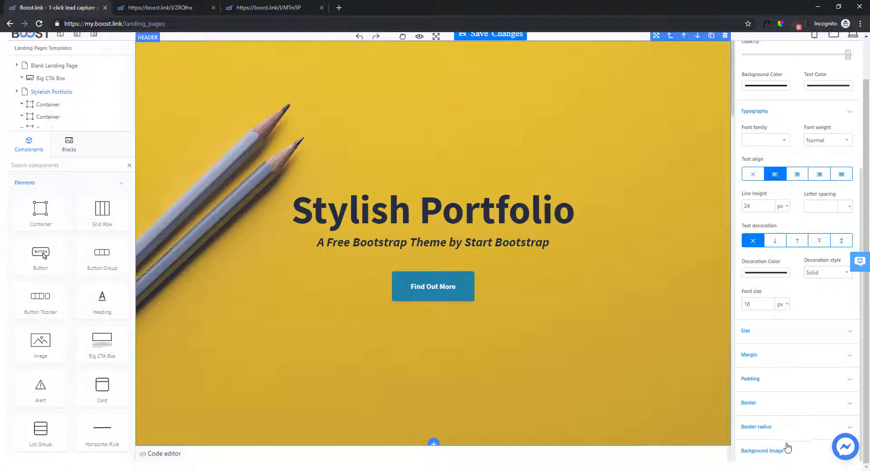
scroll(793, 408, "down", 5)
left_click(798, 347)
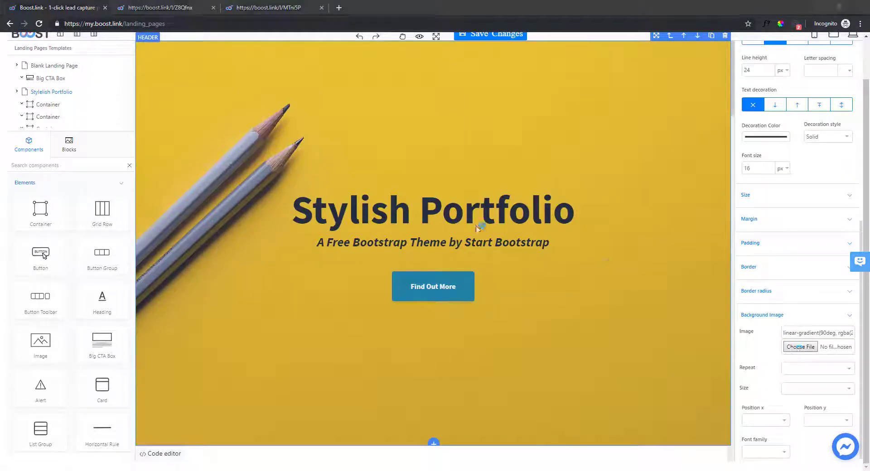
left_click(156, 157)
left_click(105, 106)
left_click(358, 258)
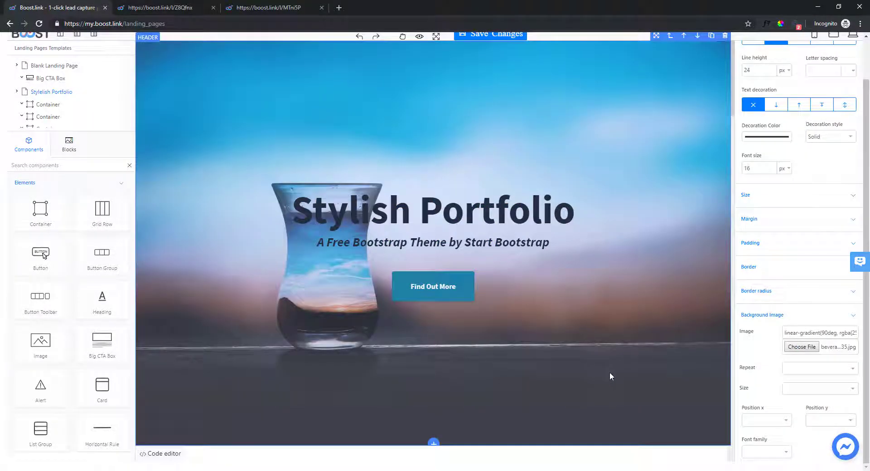
Look through the template's remaining sections and the list of available landing page templates
scroll(609, 377, "up", 2)
left_click(399, 257)
scroll(347, 293, "down", 8)
scroll(346, 292, "down", 4)
scroll(117, 145, "down", 3)
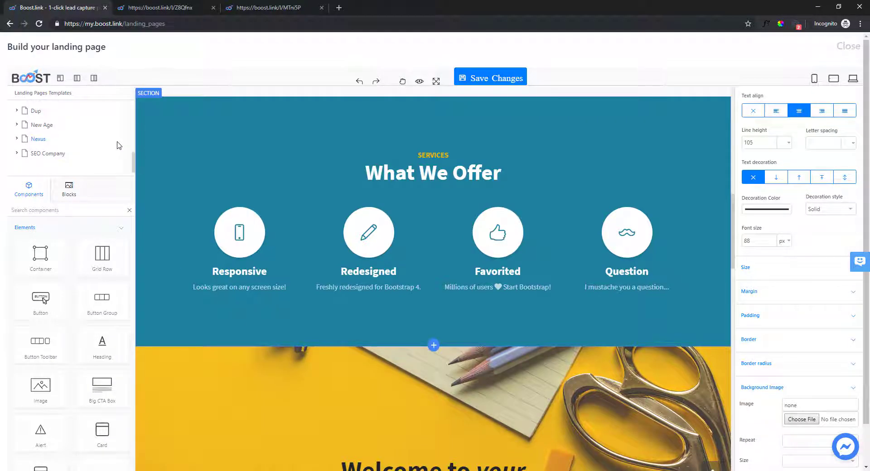
scroll(117, 145, "up", 5)
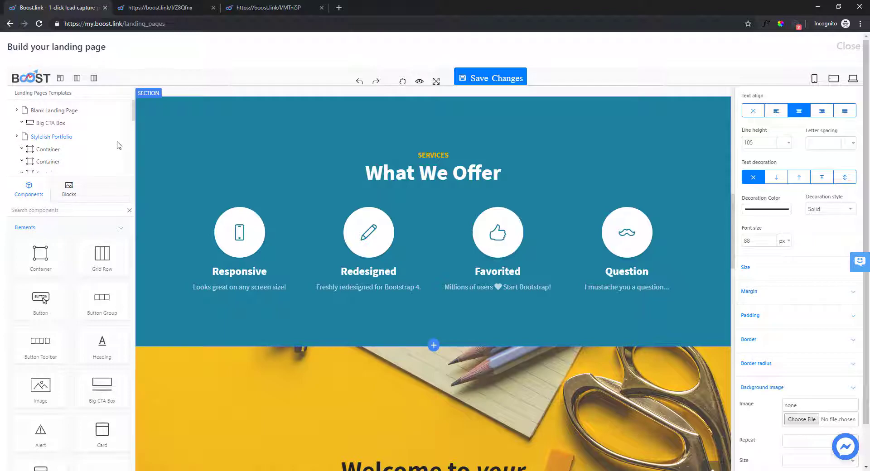